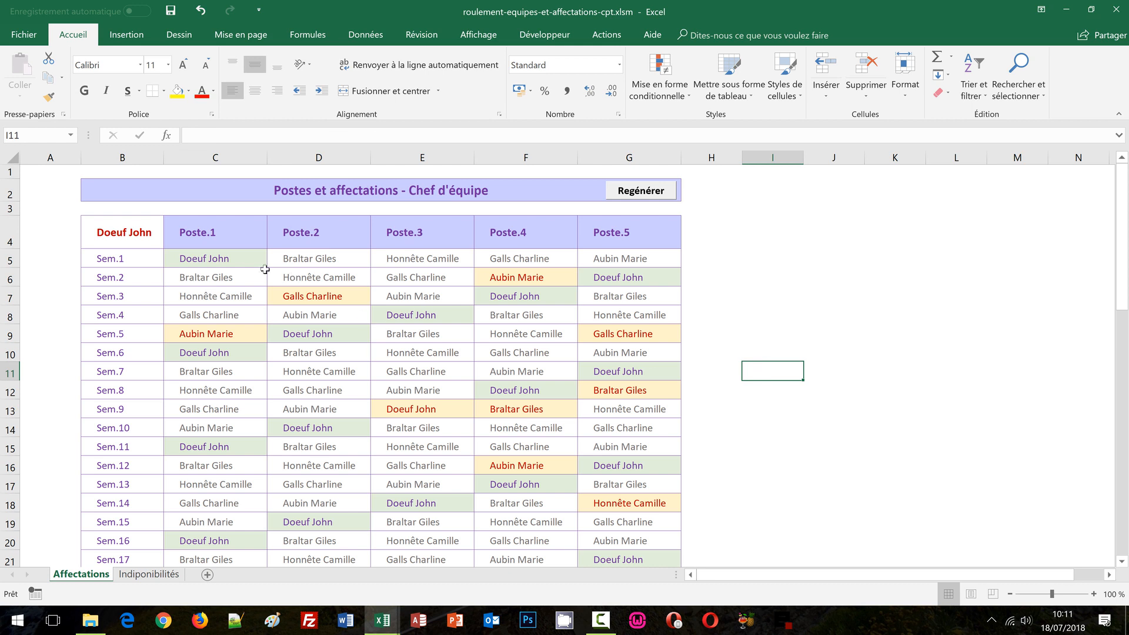
# - Examine the weekly rotation on the Affectations sheet: the Poste.1 to Poste.5 headings, the week column and the Sem.1 assignments
pyautogui.moveTo(238, 258); pyautogui.dragTo(221, 447)
pyautogui.click(776, 302)
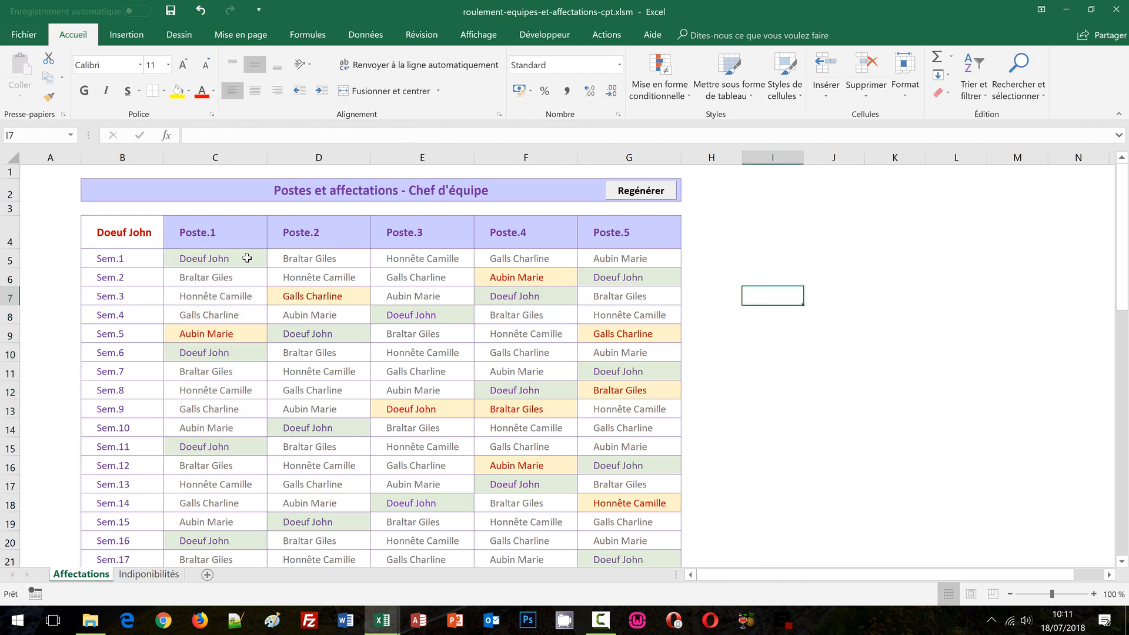
pyautogui.moveTo(247, 257); pyautogui.dragTo(239, 353)
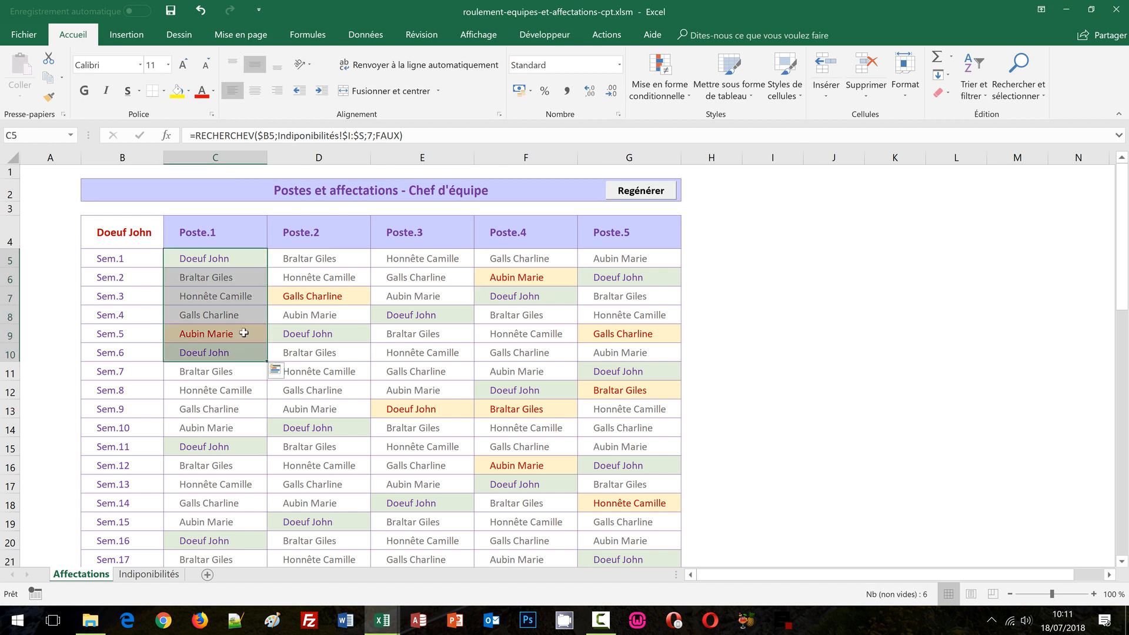
pyautogui.moveTo(240, 227); pyautogui.dragTo(621, 242)
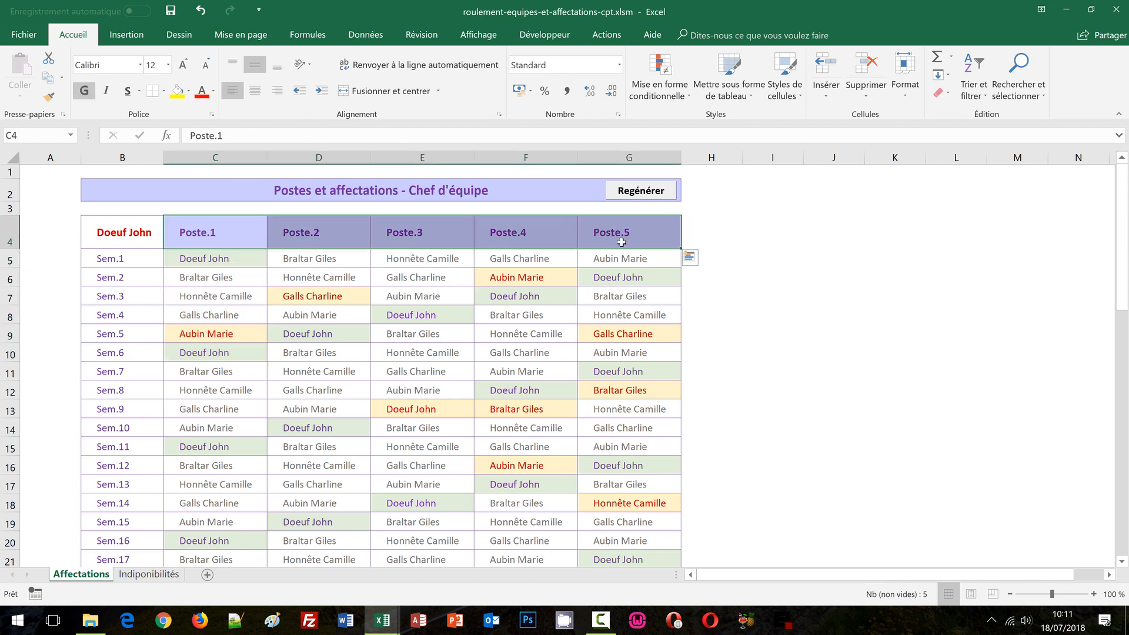
pyautogui.moveTo(98, 257); pyautogui.dragTo(105, 404)
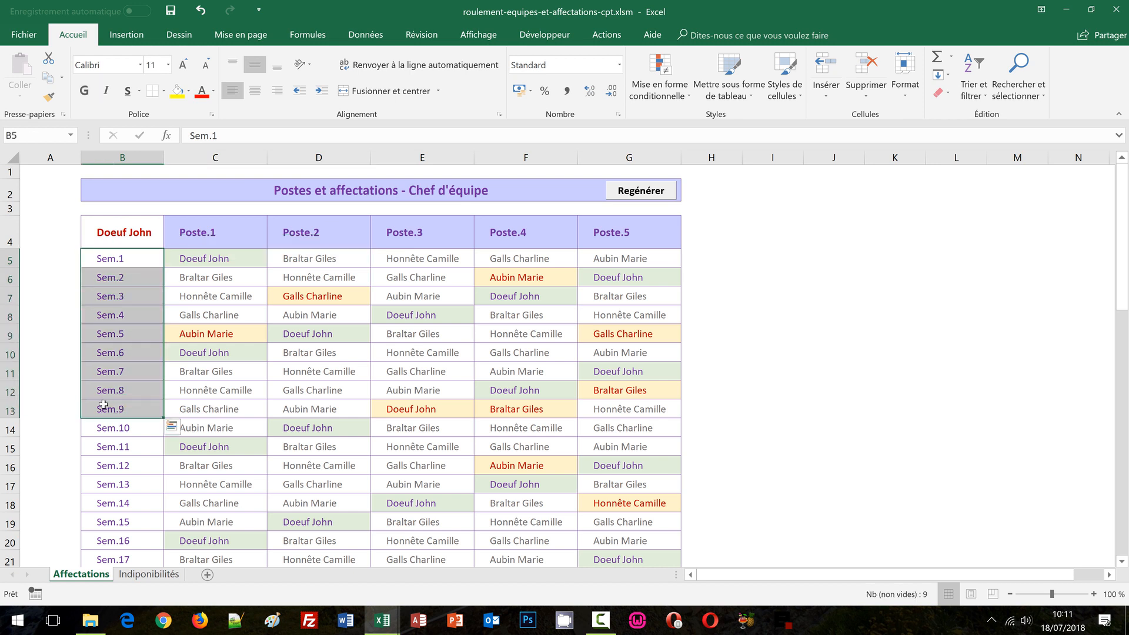
pyautogui.click(721, 297)
pyautogui.click(207, 256)
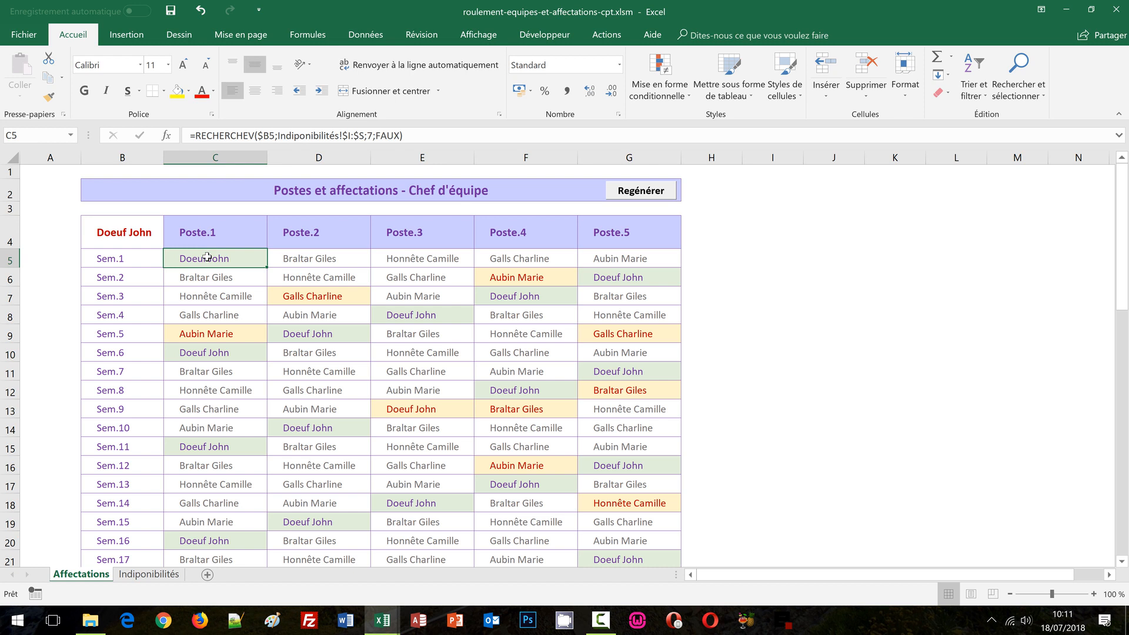
pyautogui.moveTo(206, 257); pyautogui.dragTo(198, 348)
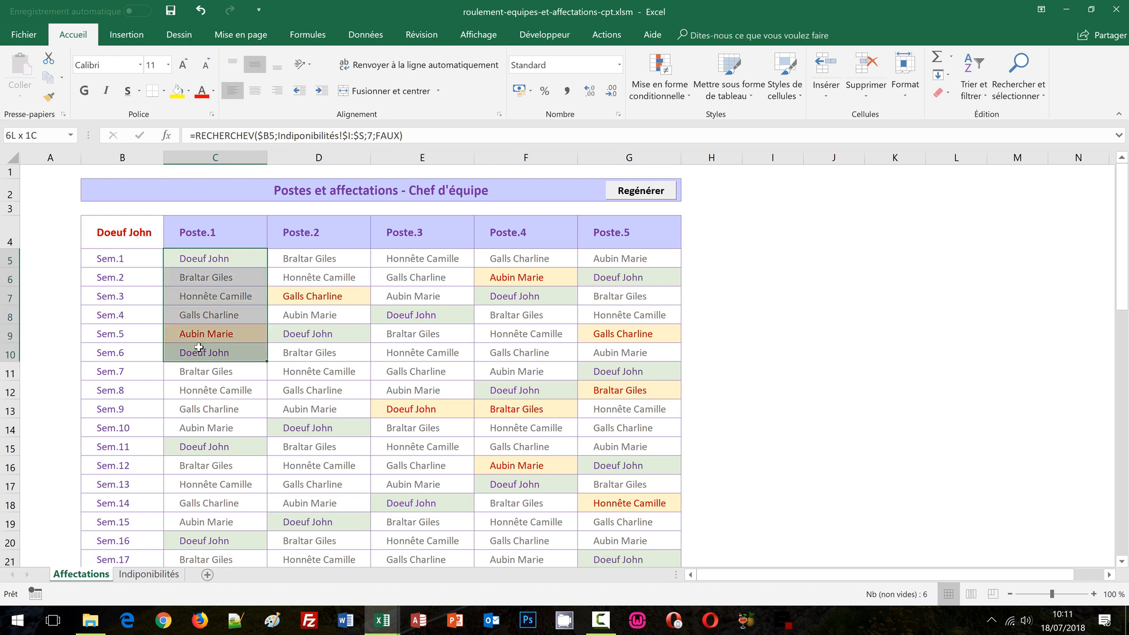
pyautogui.moveTo(199, 348); pyautogui.dragTo(198, 347)
pyautogui.click(349, 257)
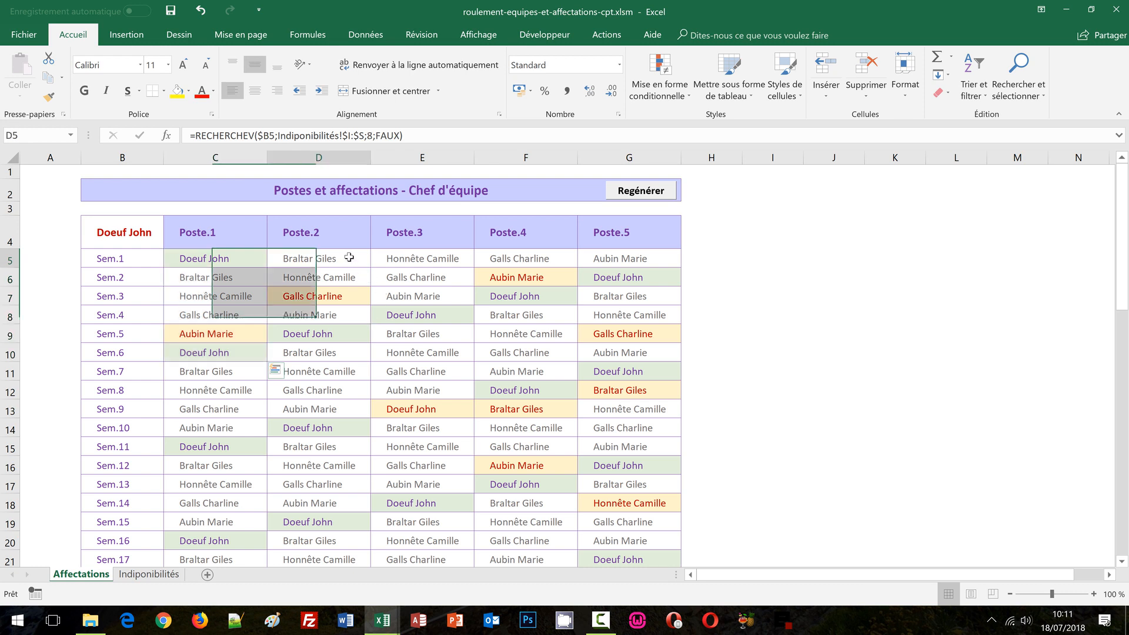
pyautogui.click(408, 259)
pyautogui.click(517, 259)
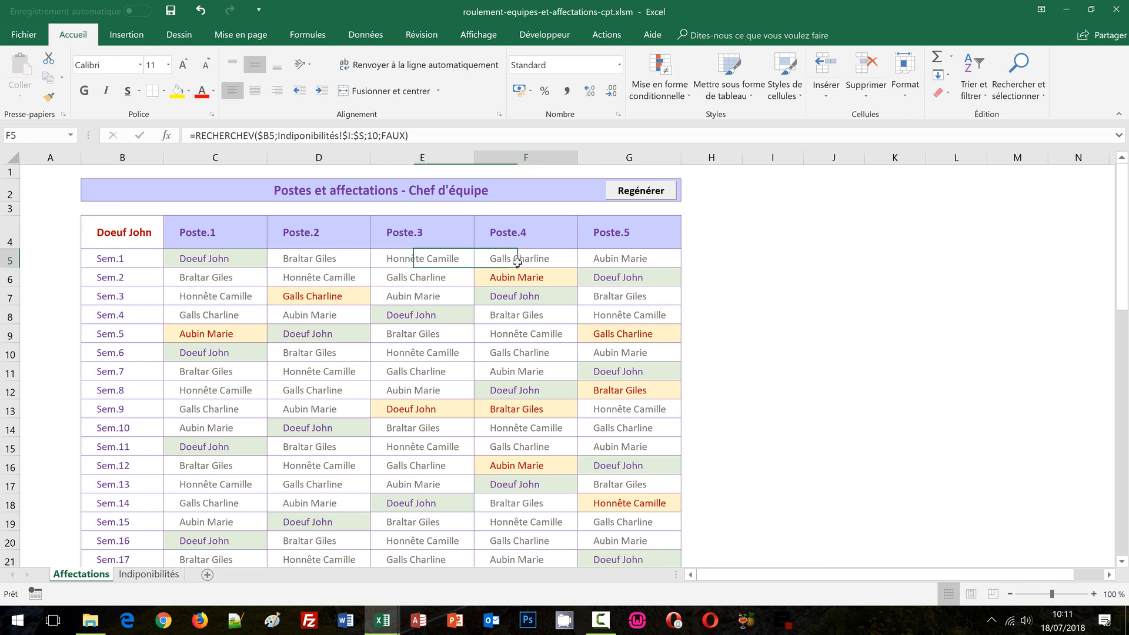
pyautogui.click(619, 258)
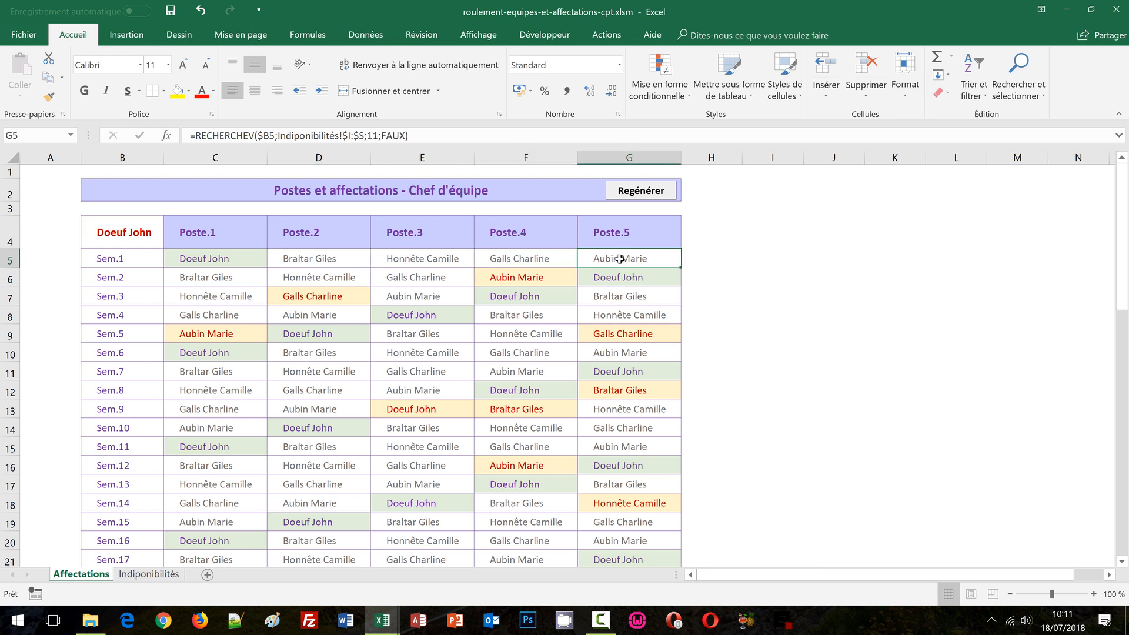
# - Regenerate the post assignments and check the new Poste.1 rotation from Sem.1 to Sem.6
pyautogui.click(643, 192)
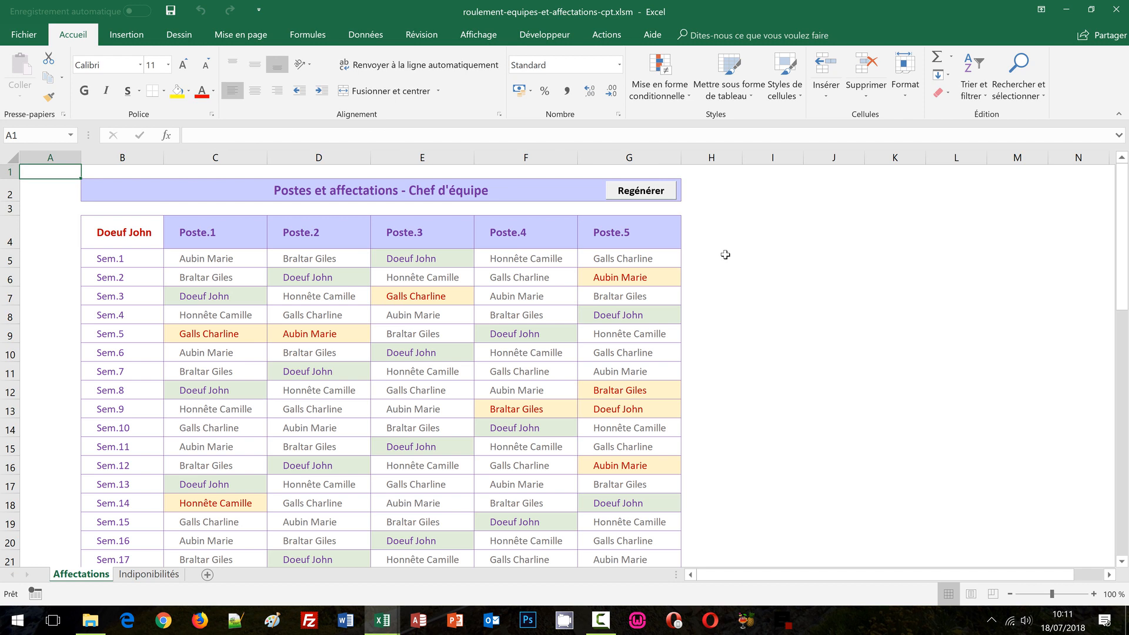
pyautogui.click(251, 258)
pyautogui.moveTo(249, 299); pyautogui.dragTo(248, 347)
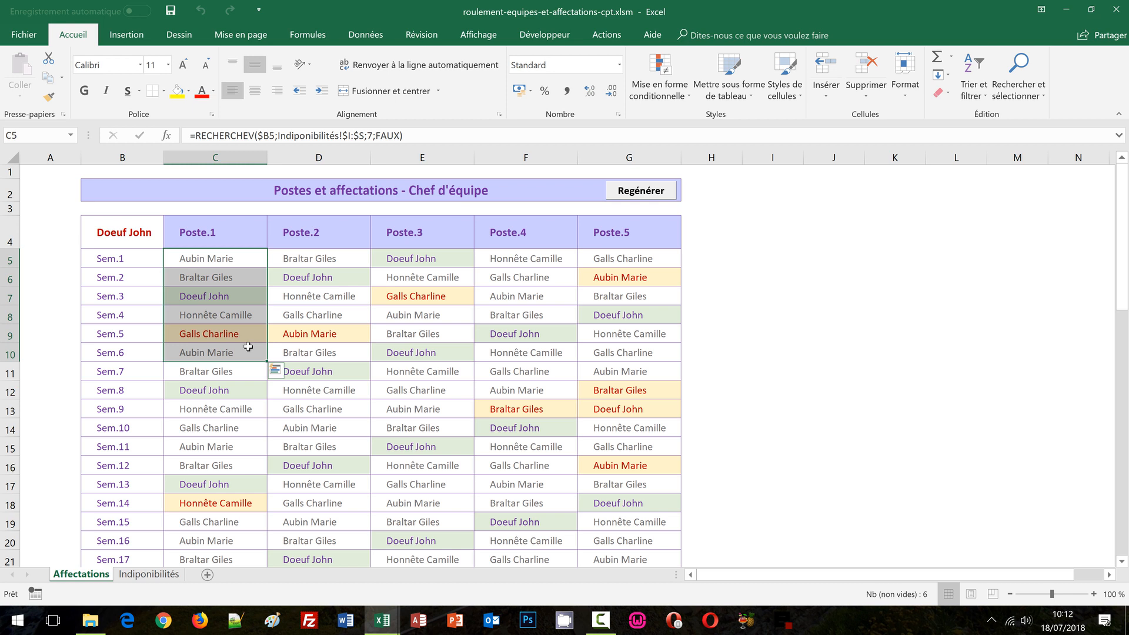
# - Choose a different team member's name from the list in cell B4
pyautogui.click(142, 231)
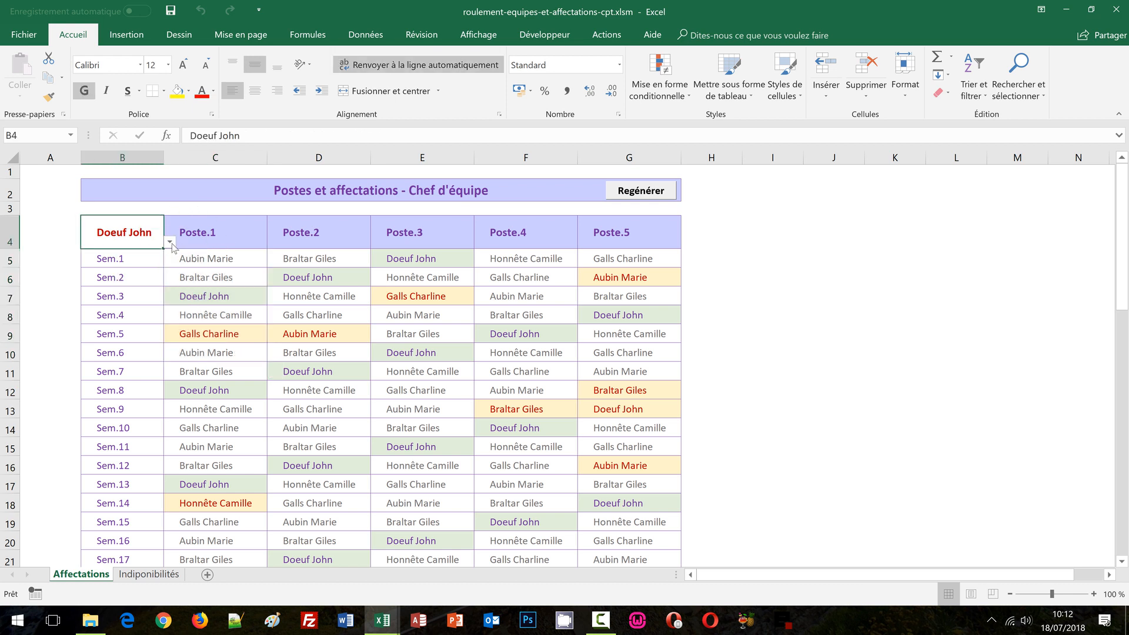
pyautogui.click(169, 243)
pyautogui.click(154, 254)
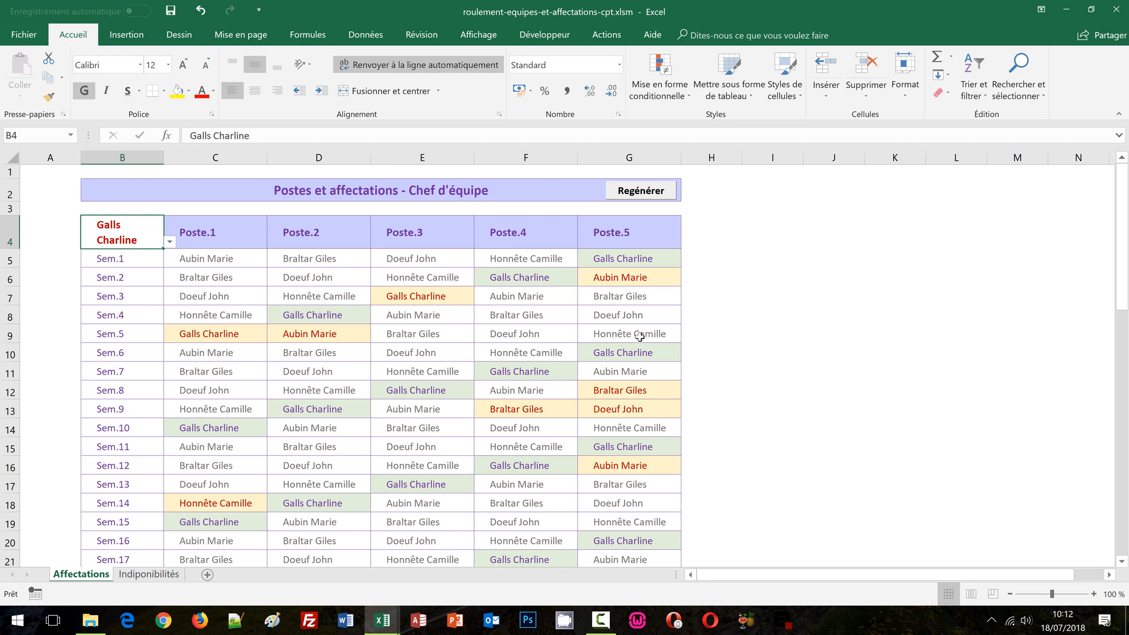
# - Inspect the Poste.1 rotation, the Sem.1 assignments across the posts and the highlighted Sem.3 assignment under Poste.3
pyautogui.click(212, 257)
pyautogui.moveTo(213, 257); pyautogui.dragTo(207, 352)
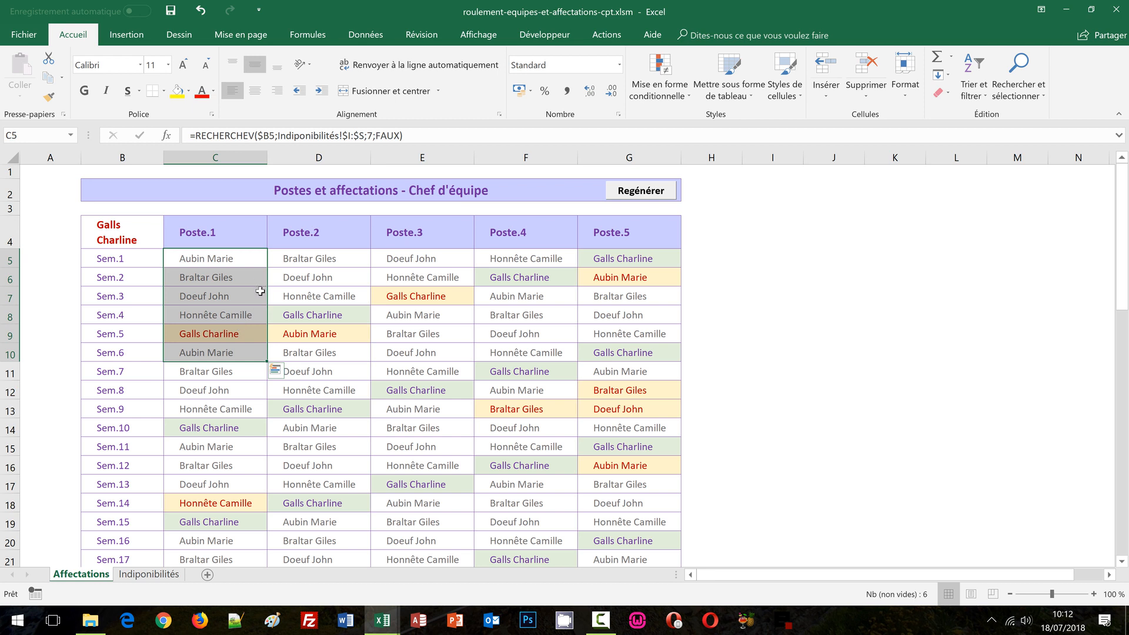
pyautogui.click(293, 263)
pyautogui.click(434, 260)
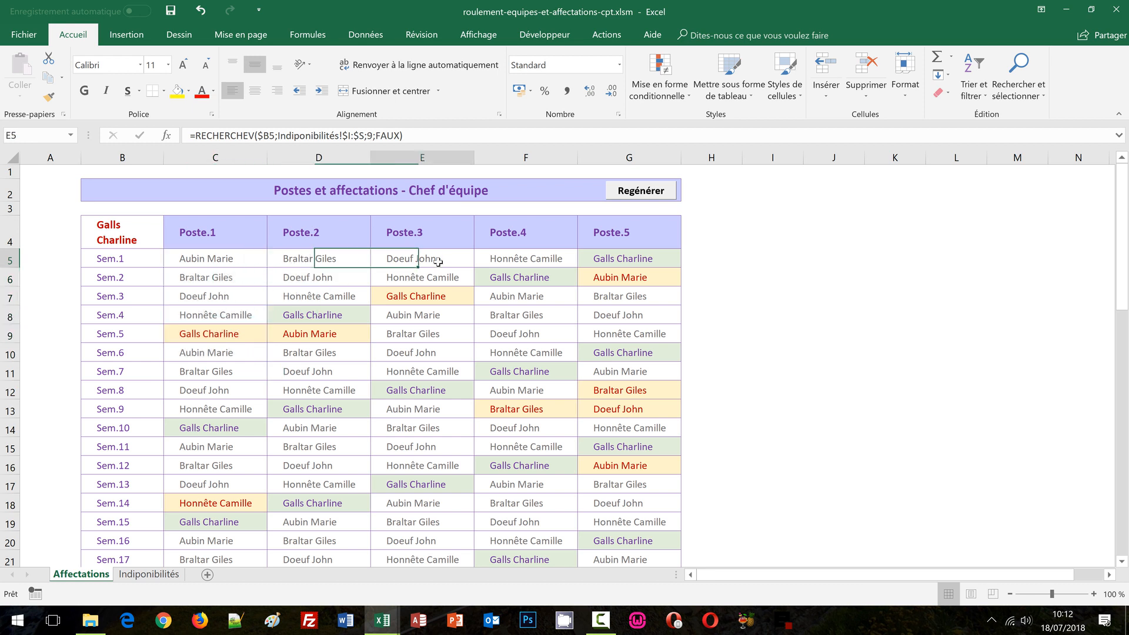
pyautogui.click(619, 258)
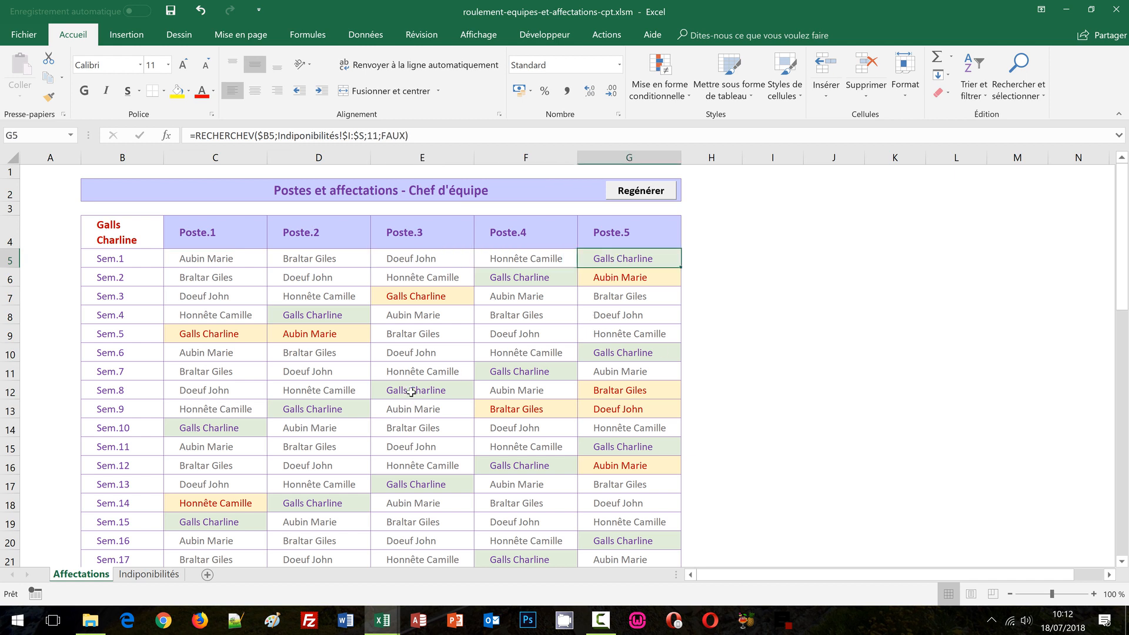
pyautogui.click(424, 300)
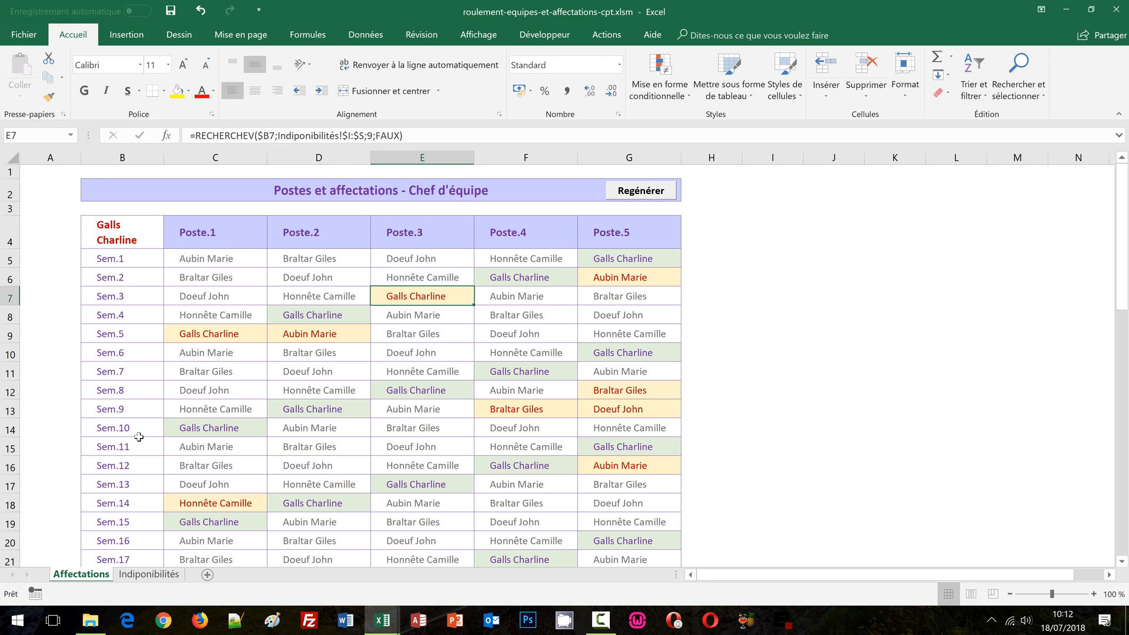
# - Examine the weekly unavailability table starting at B9 on the Indiponibilités sheet
pyautogui.click(142, 576)
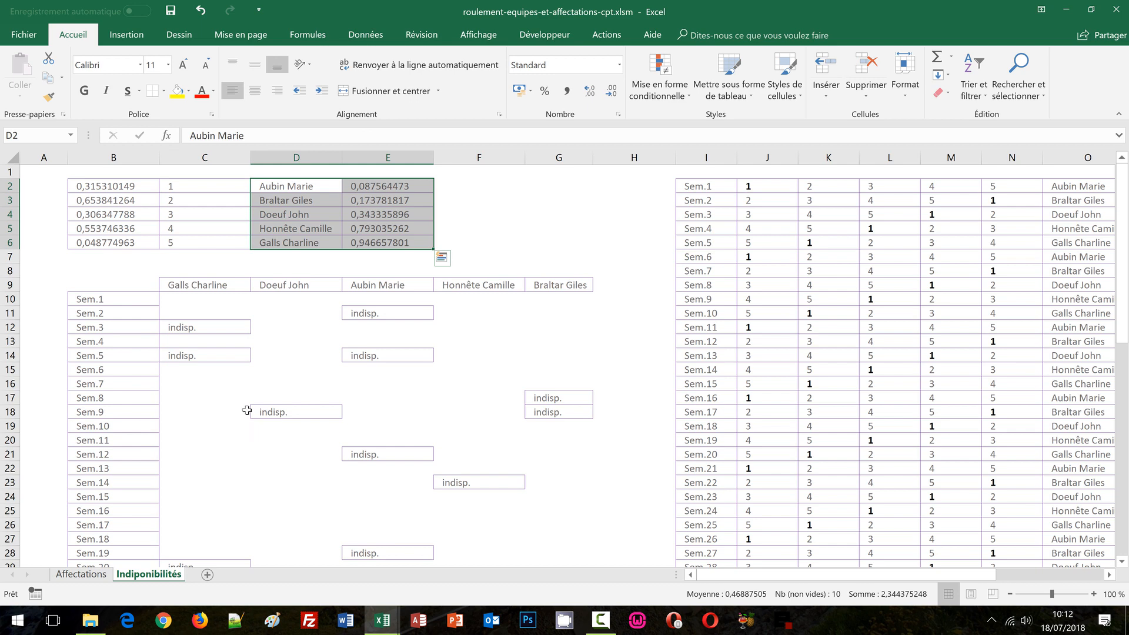
pyautogui.moveTo(128, 288); pyautogui.dragTo(540, 538)
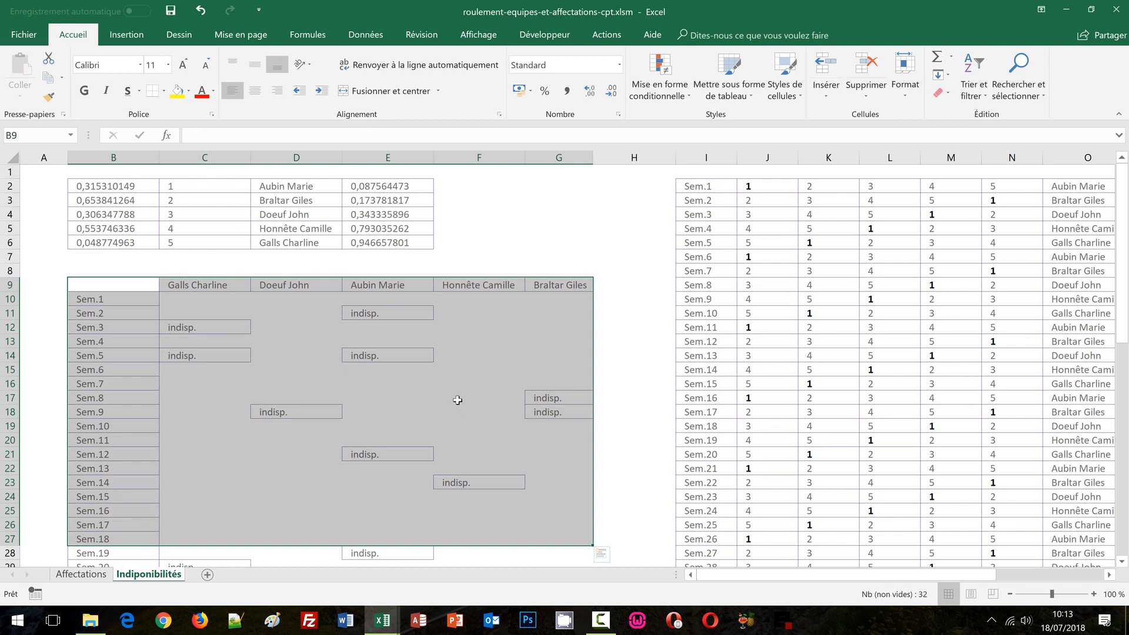
pyautogui.scroll(-1, 473, 408)
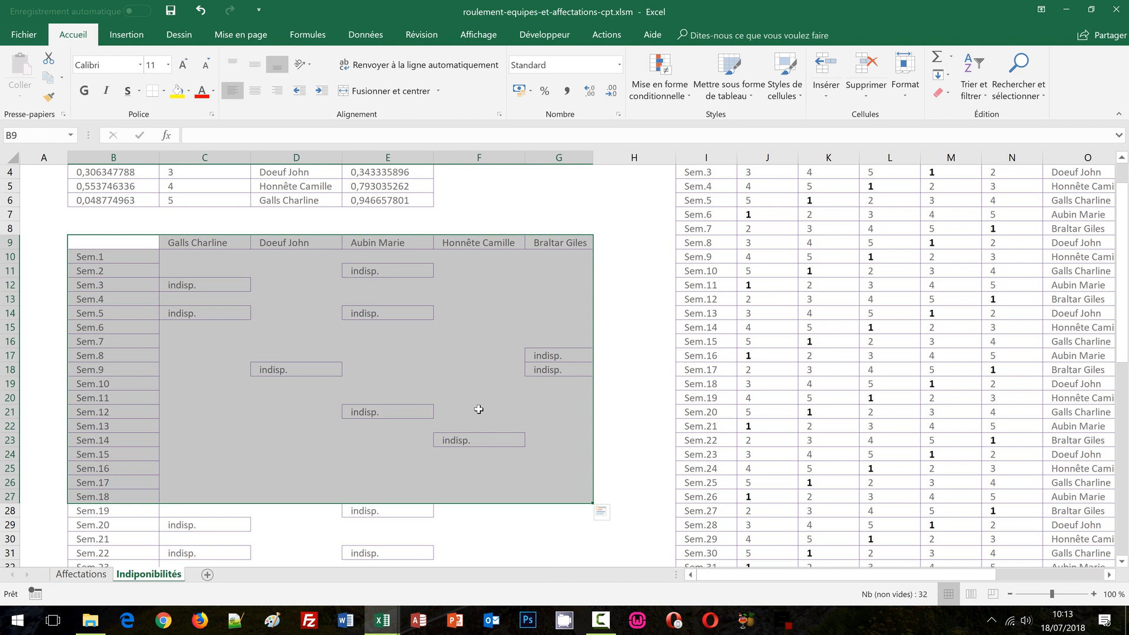
# - Switch to the workbook roulement-equipes-et-affectations.xlsm and display its Indiponibilités sheet
pyautogui.moveTo(380, 624)
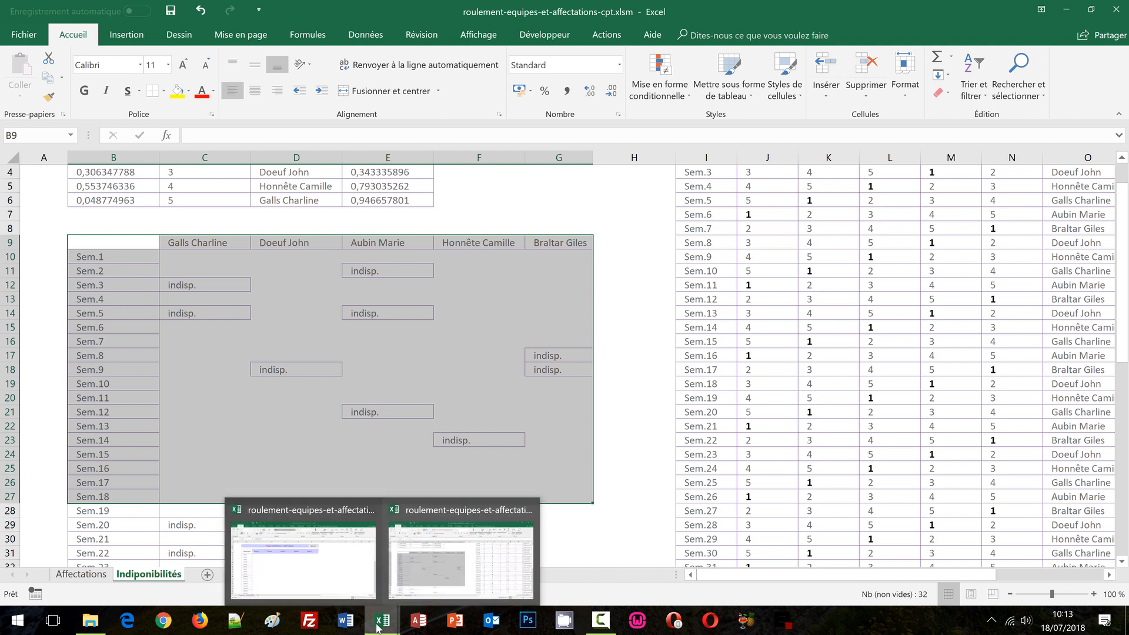
pyautogui.click(335, 557)
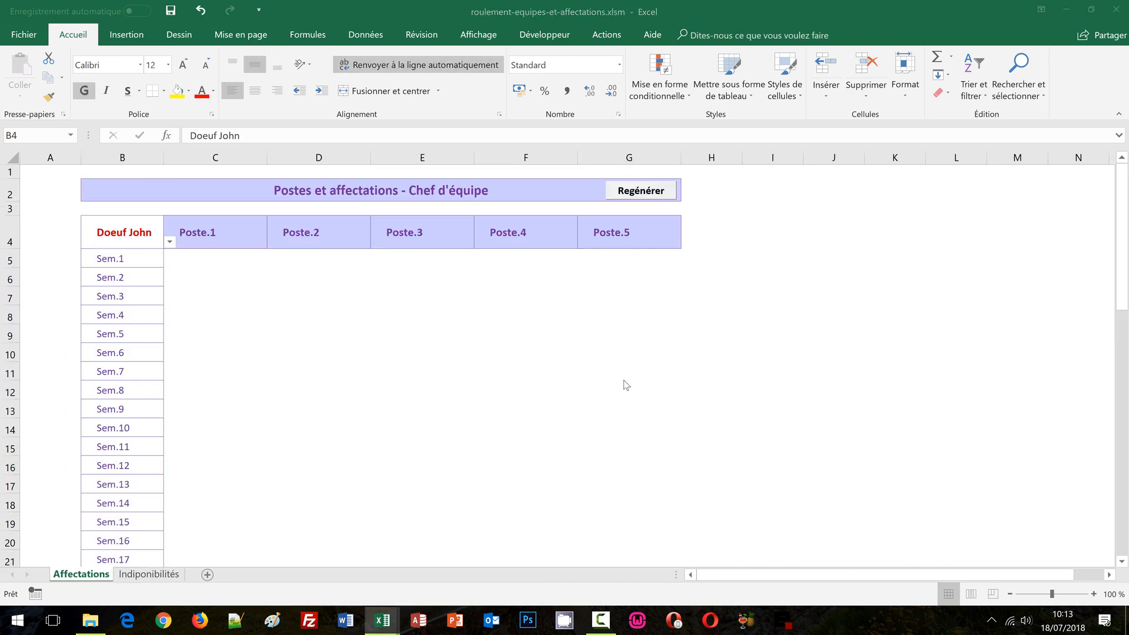
pyautogui.click(872, 286)
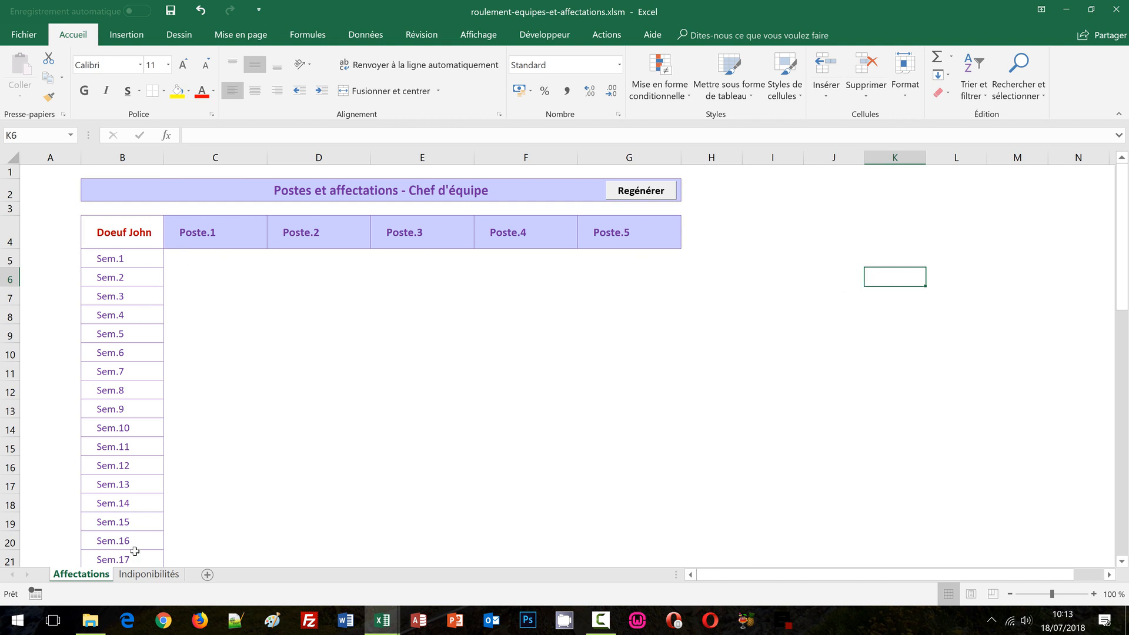
pyautogui.click(144, 575)
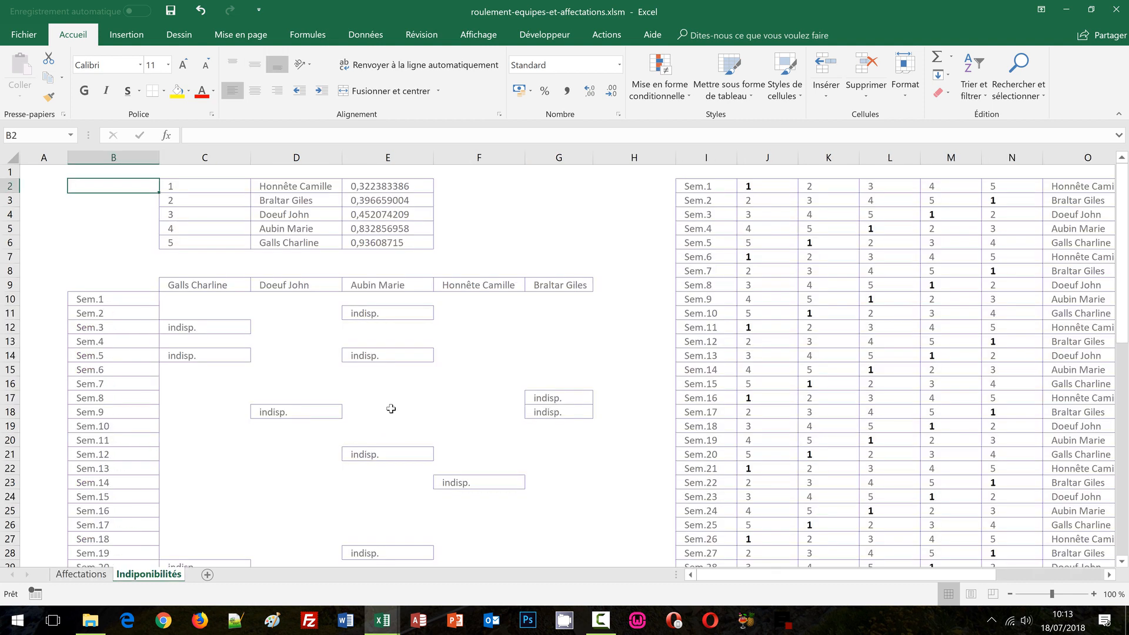
# - Examine the team list, the unavailability table, and the rotation and name lookup formulas in J7, K2 and O2
pyautogui.click(312, 186)
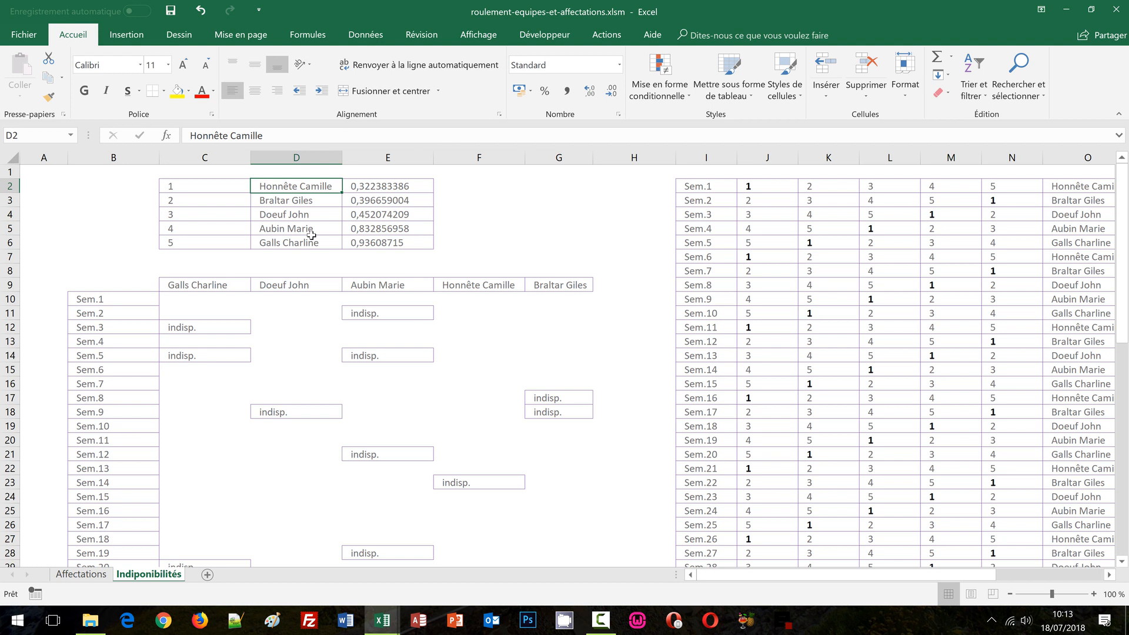
pyautogui.moveTo(115, 283); pyautogui.dragTo(541, 491)
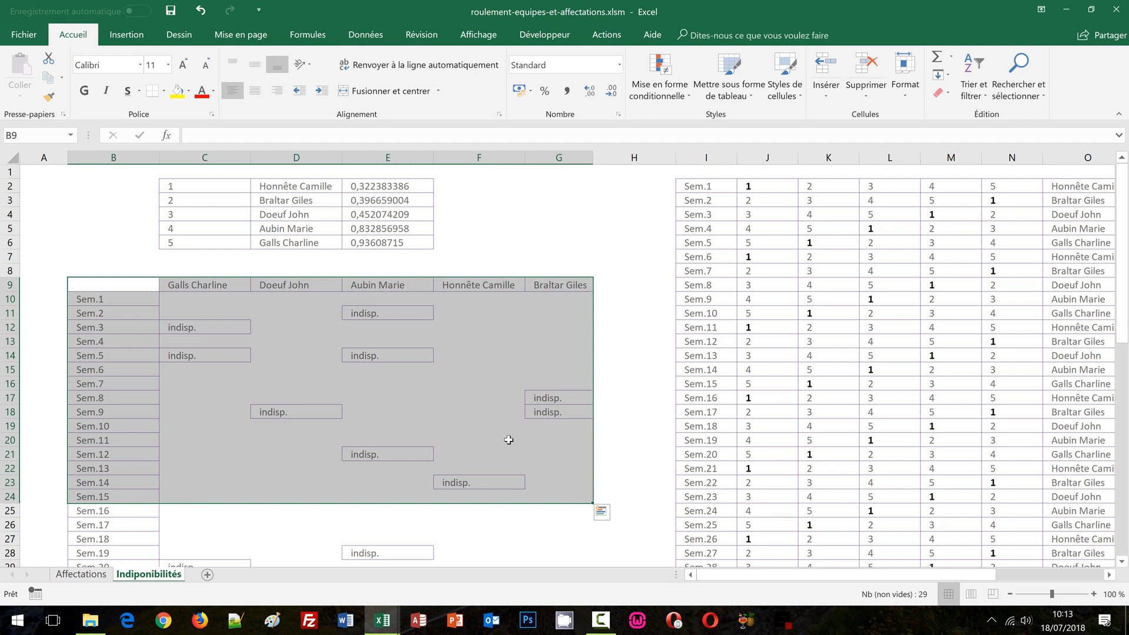
pyautogui.click(744, 257)
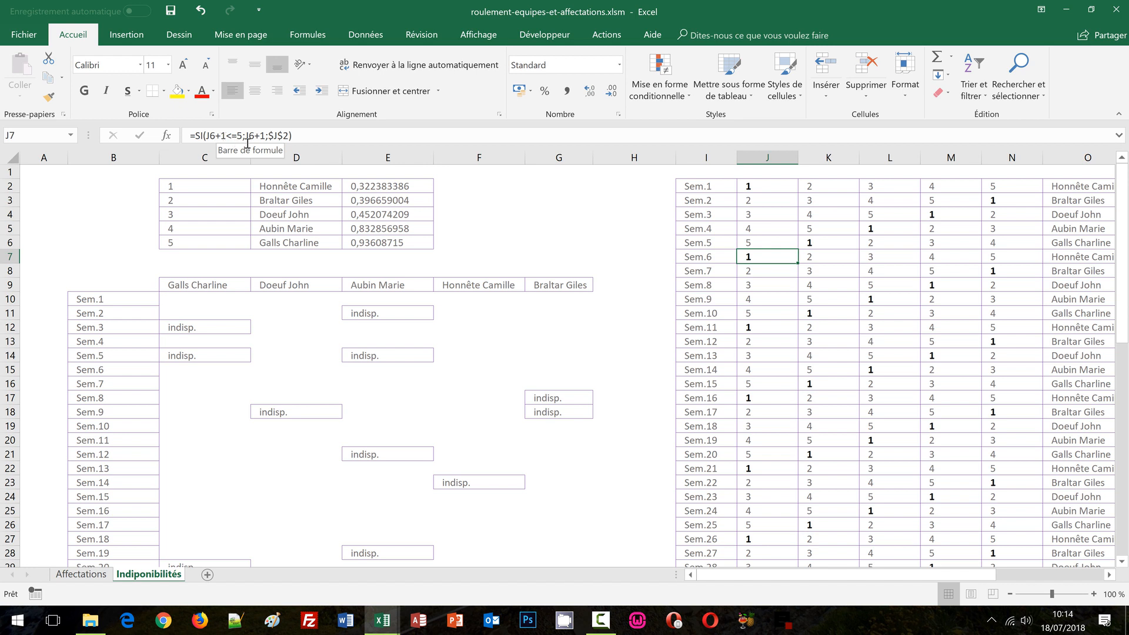
pyautogui.click(818, 190)
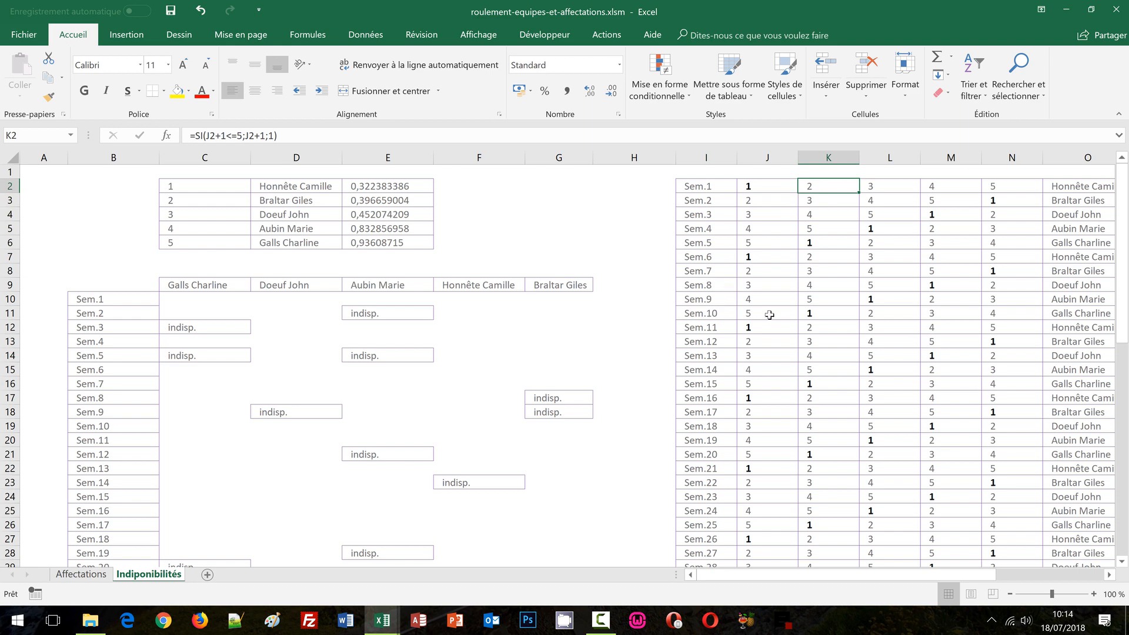
pyautogui.click(1070, 191)
pyautogui.moveTo(975, 579); pyautogui.dragTo(1055, 574)
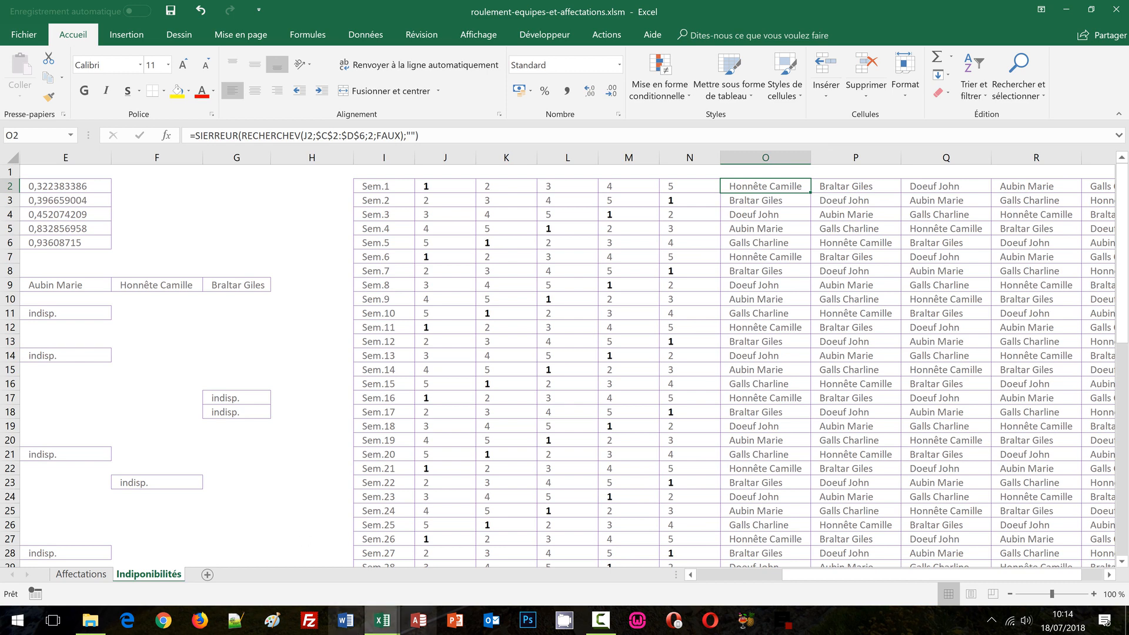
pyautogui.click(730, 577)
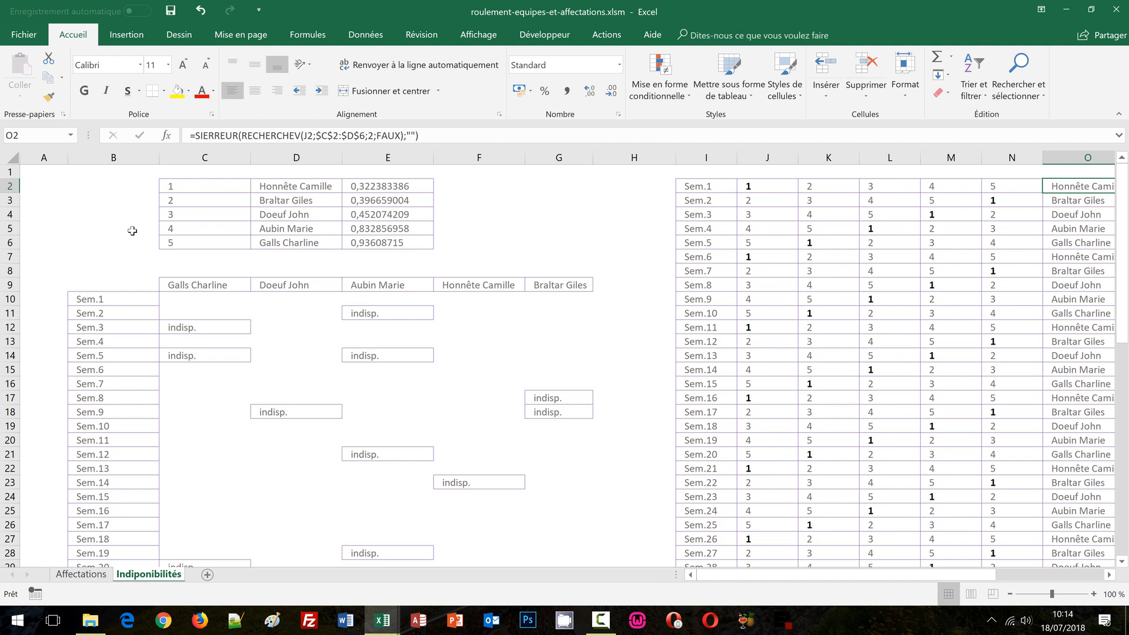
# - Fill cells B2:B6 beside the numbered team leader list with the random formula =ALEA()
pyautogui.click(129, 187)
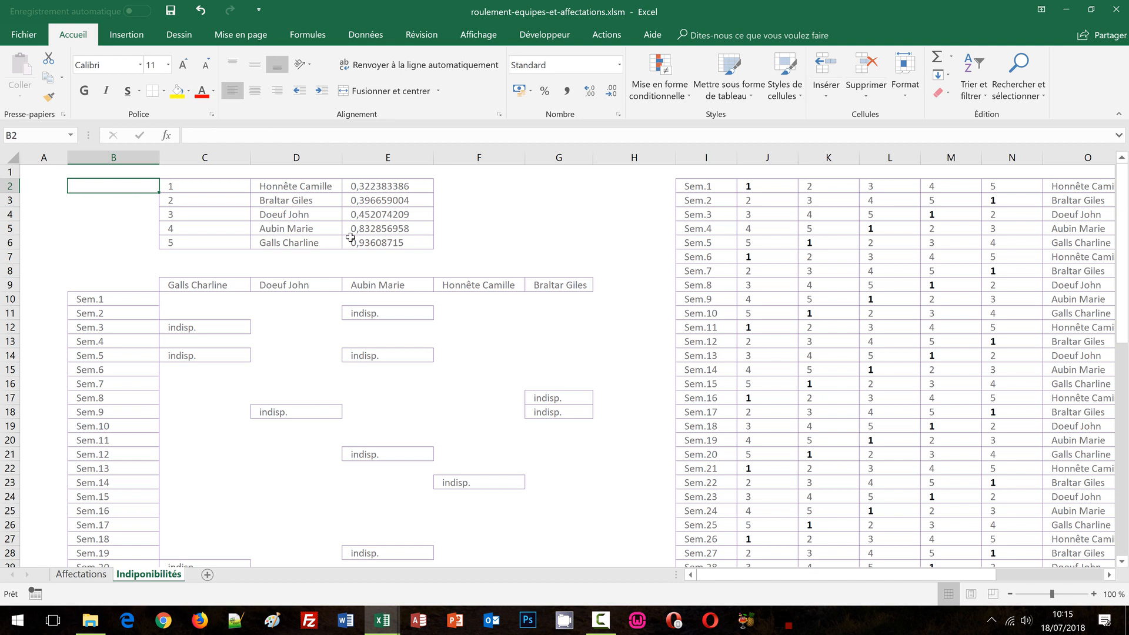
pyautogui.moveTo(128, 197); pyautogui.dragTo(131, 247)
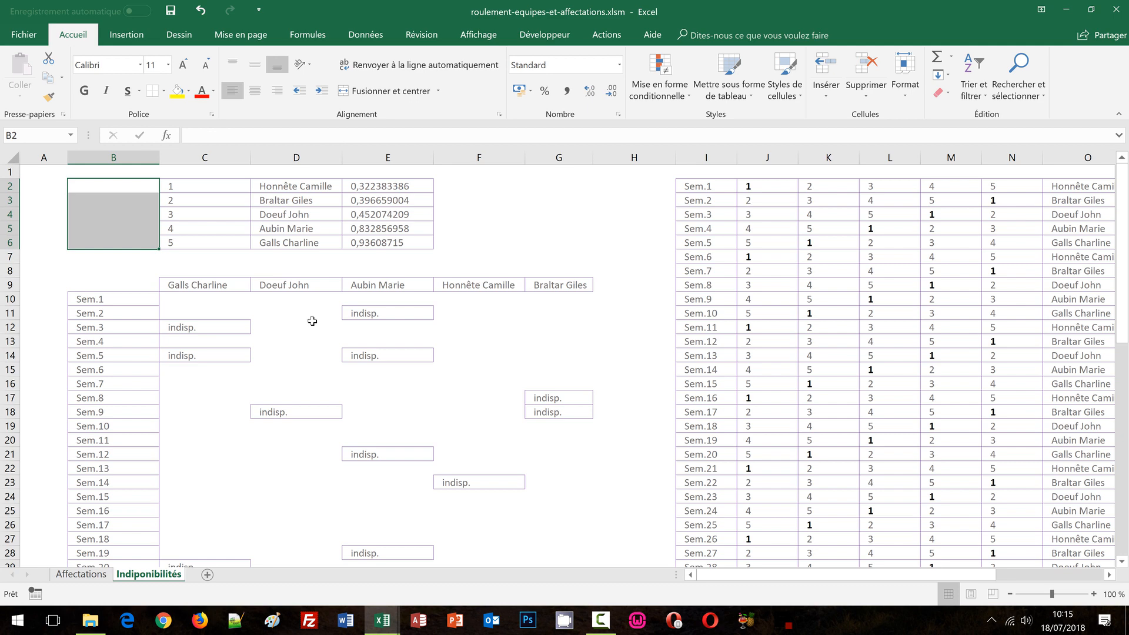
pyautogui.write('=a')
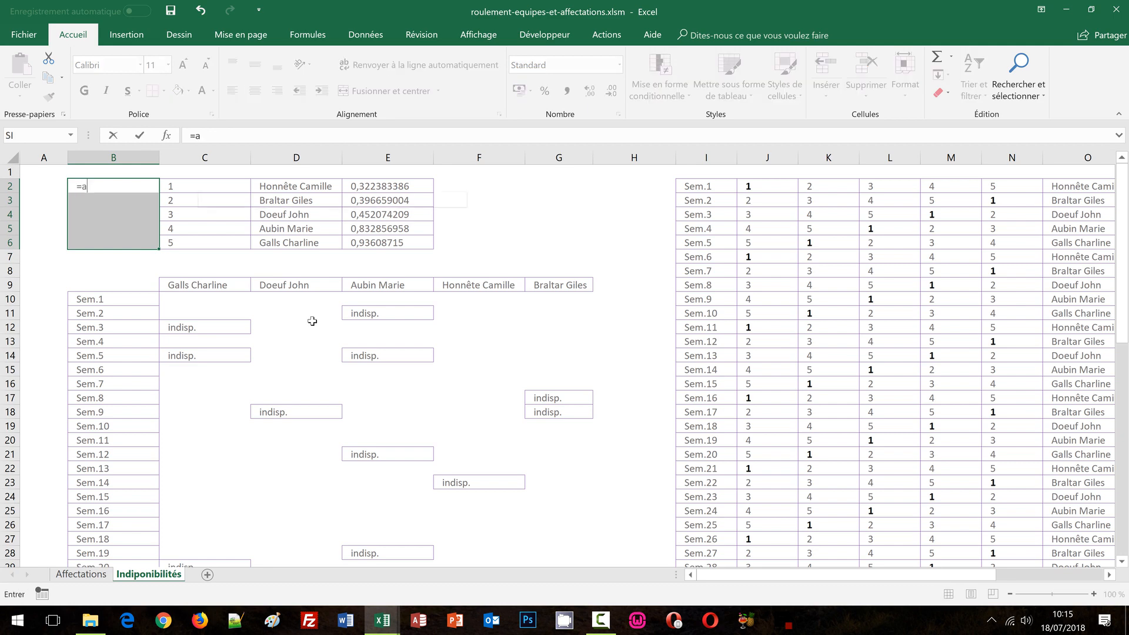
pyautogui.write('lea')
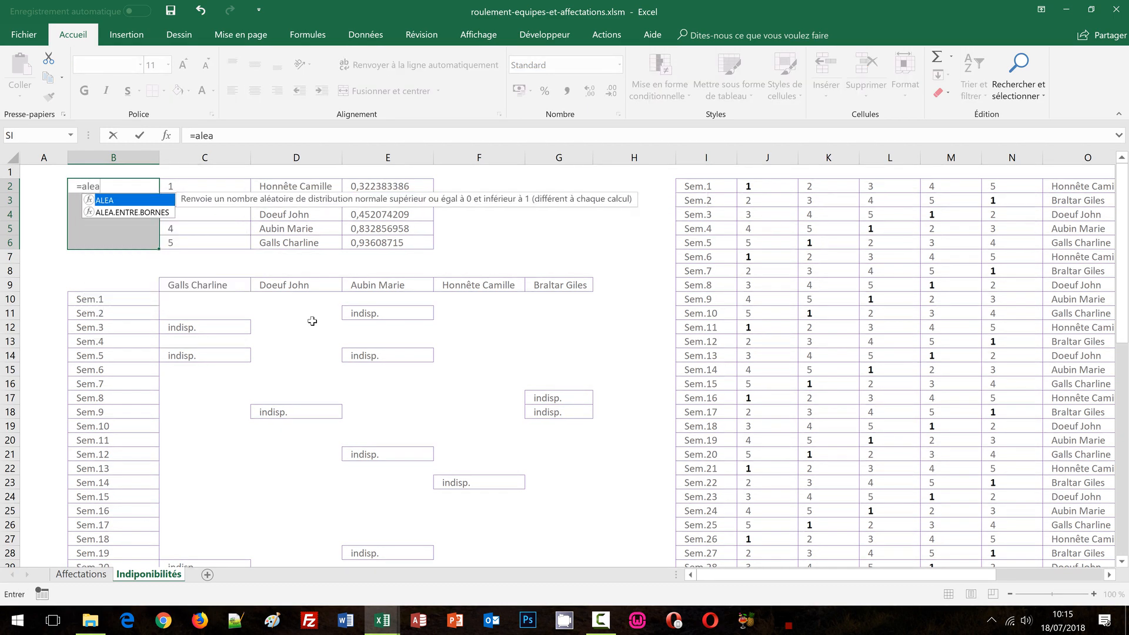
pyautogui.write('()')
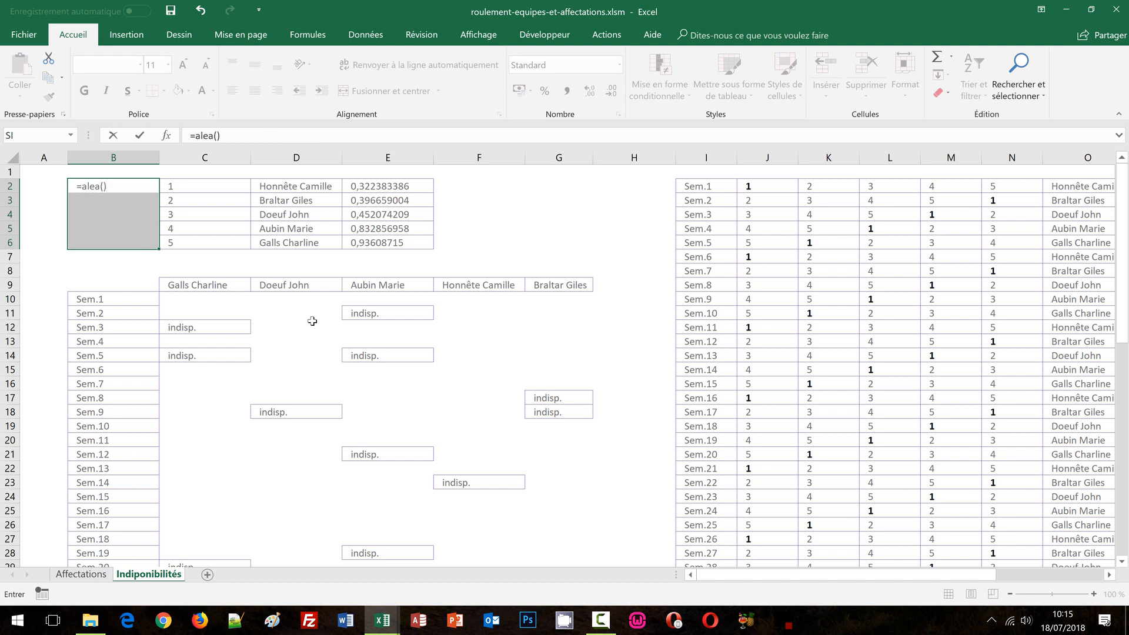
pyautogui.hotkey('ctrl', 'Return')
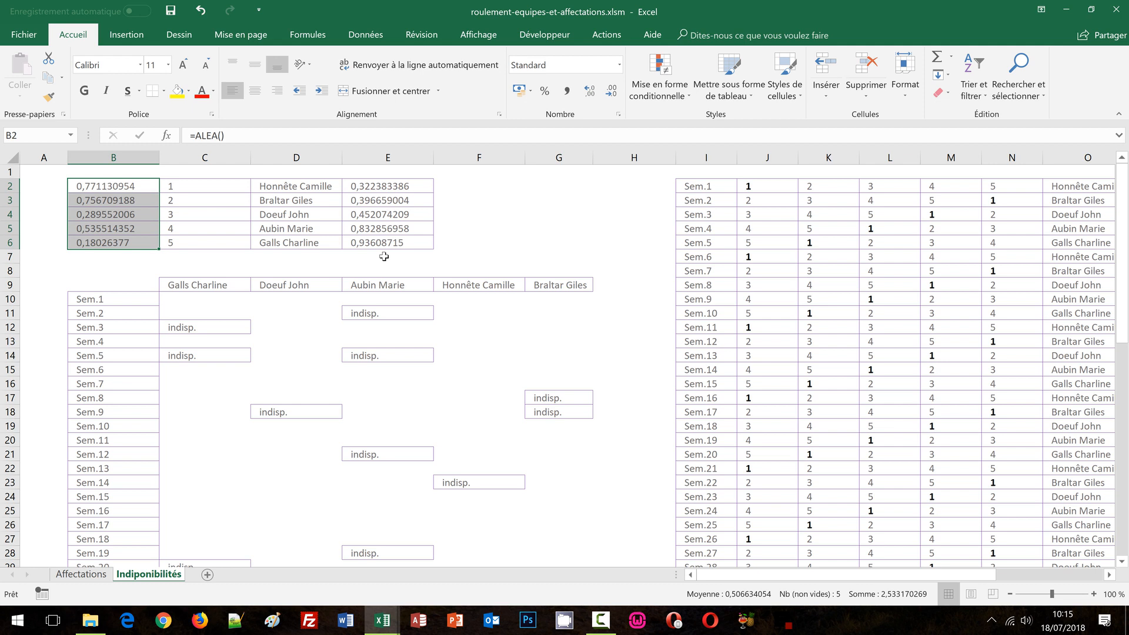
pyautogui.click(510, 247)
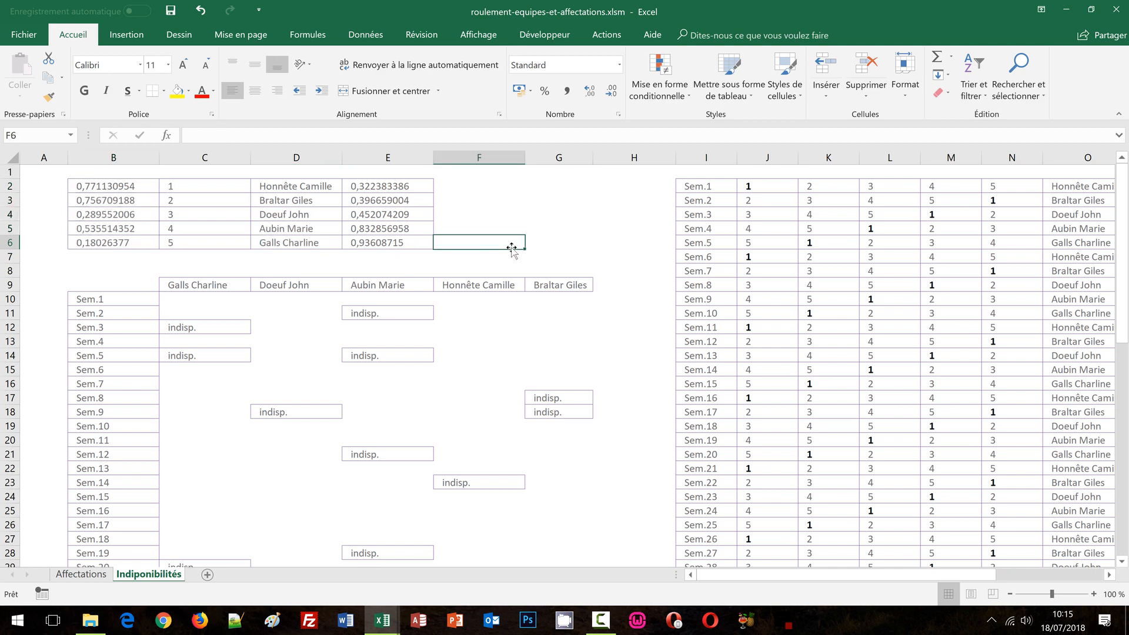
# - Display the Affectations sheet and select cell G12 in the empty schedule grid
pyautogui.scroll(-2, 512, 249)
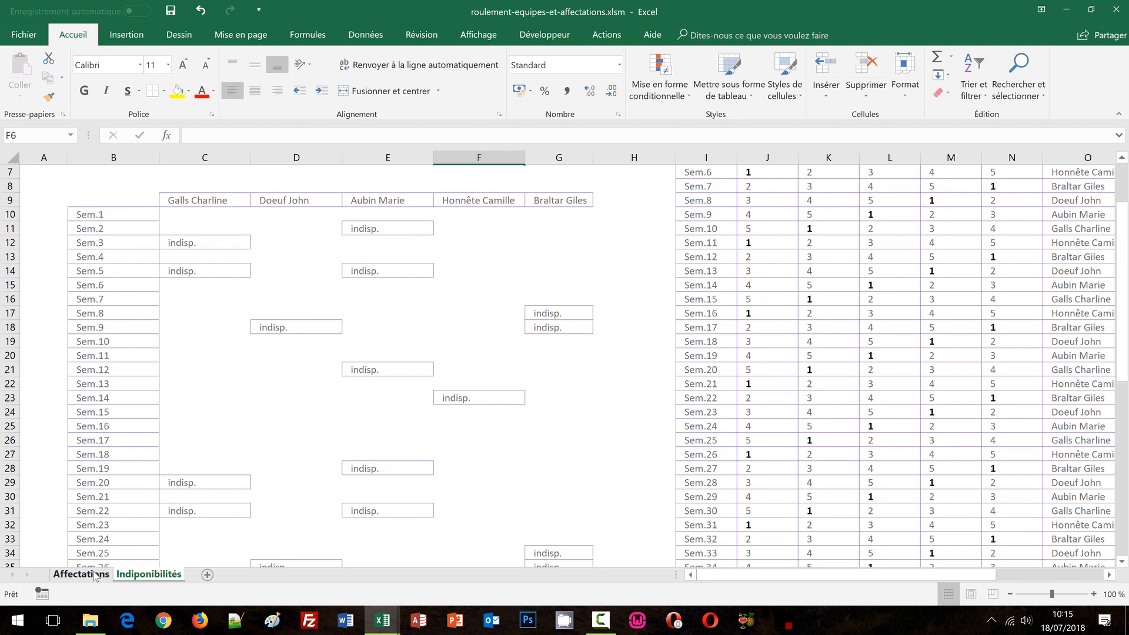
pyautogui.scroll(2, 194, 399)
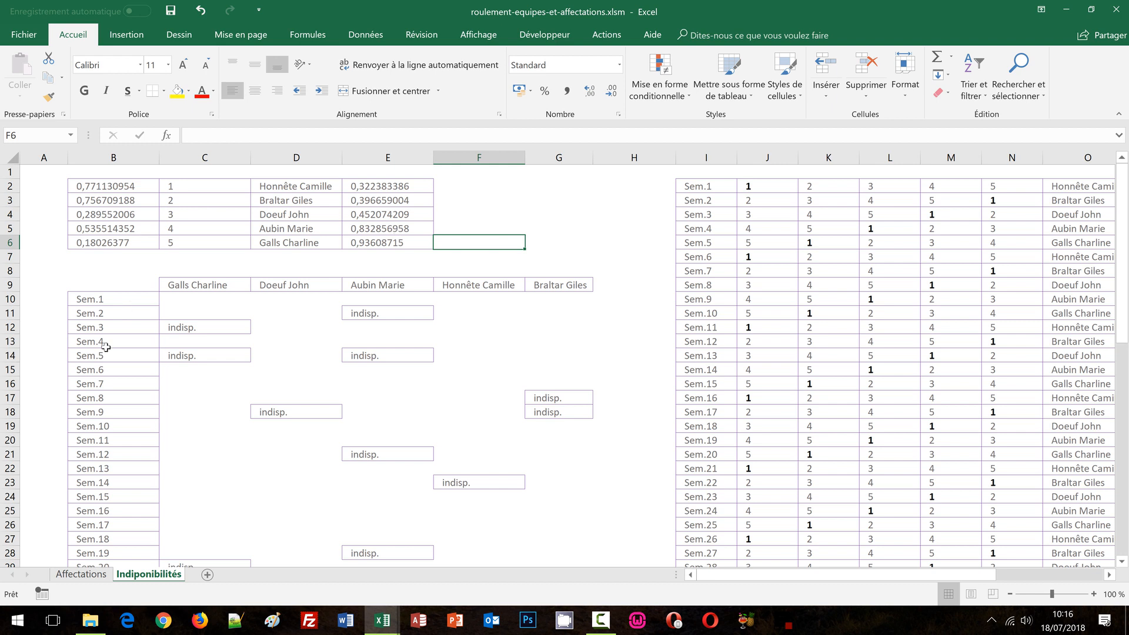
pyautogui.click(80, 574)
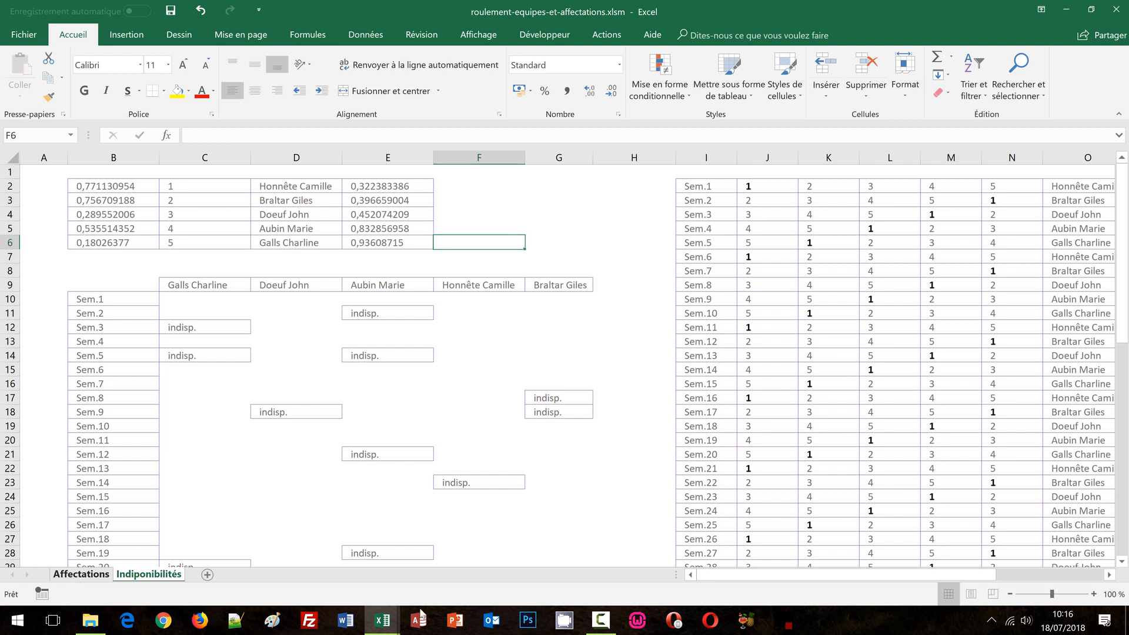
pyautogui.click(629, 388)
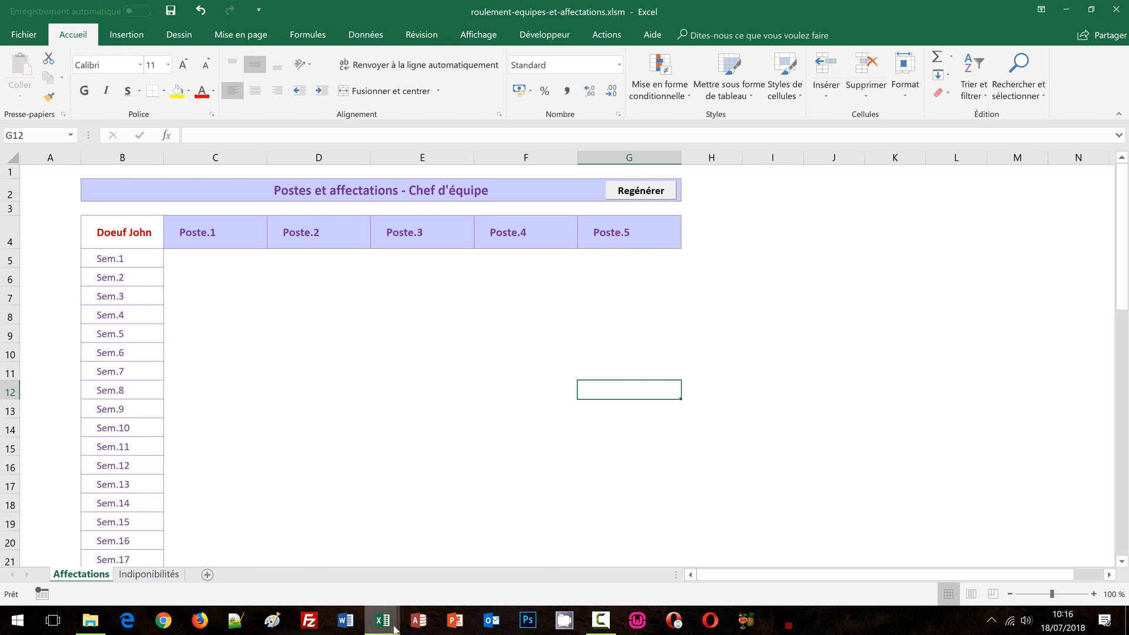
# - Switch to the workbook roulement-equipes-et-affectations-cpt.xlsm and close it
pyautogui.moveTo(395, 629)
pyautogui.click(442, 555)
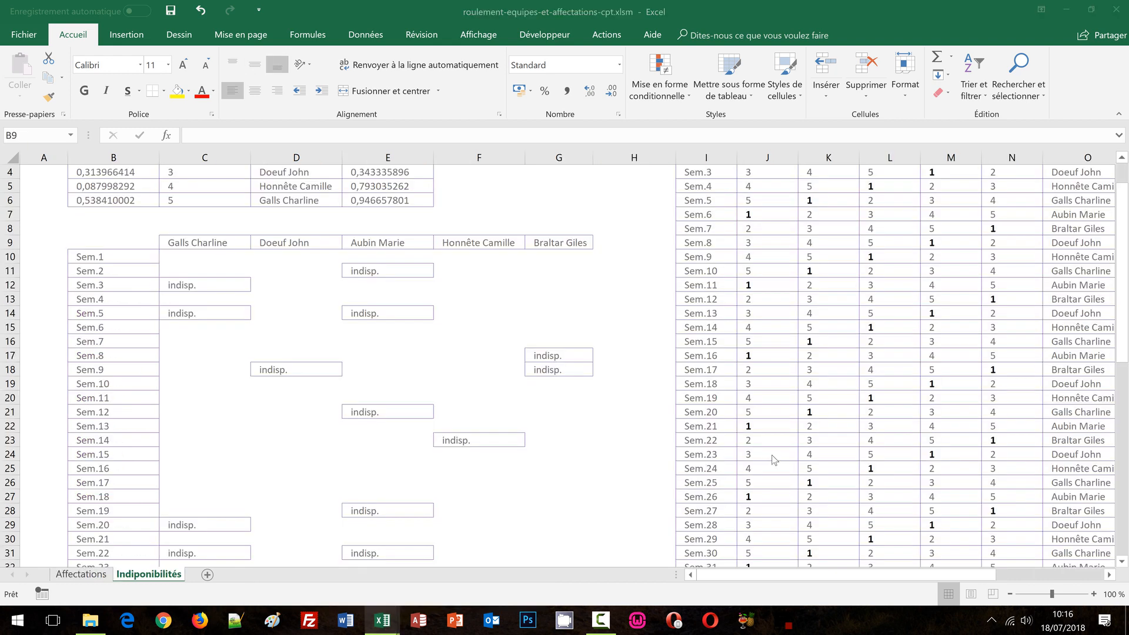
pyautogui.click(1117, 9)
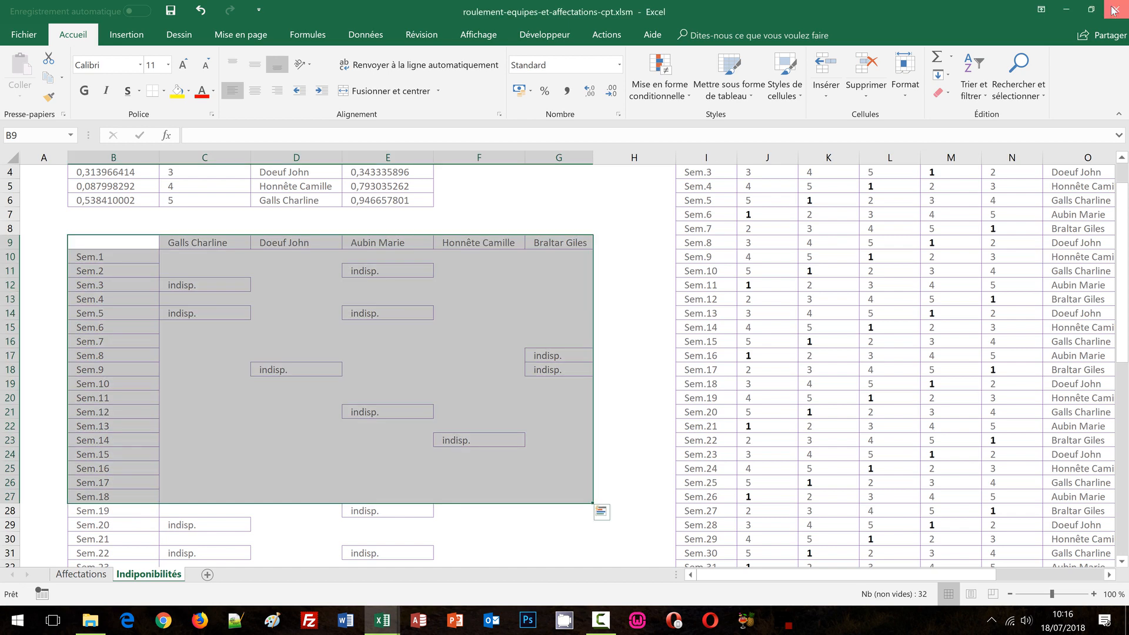
pyautogui.click(565, 334)
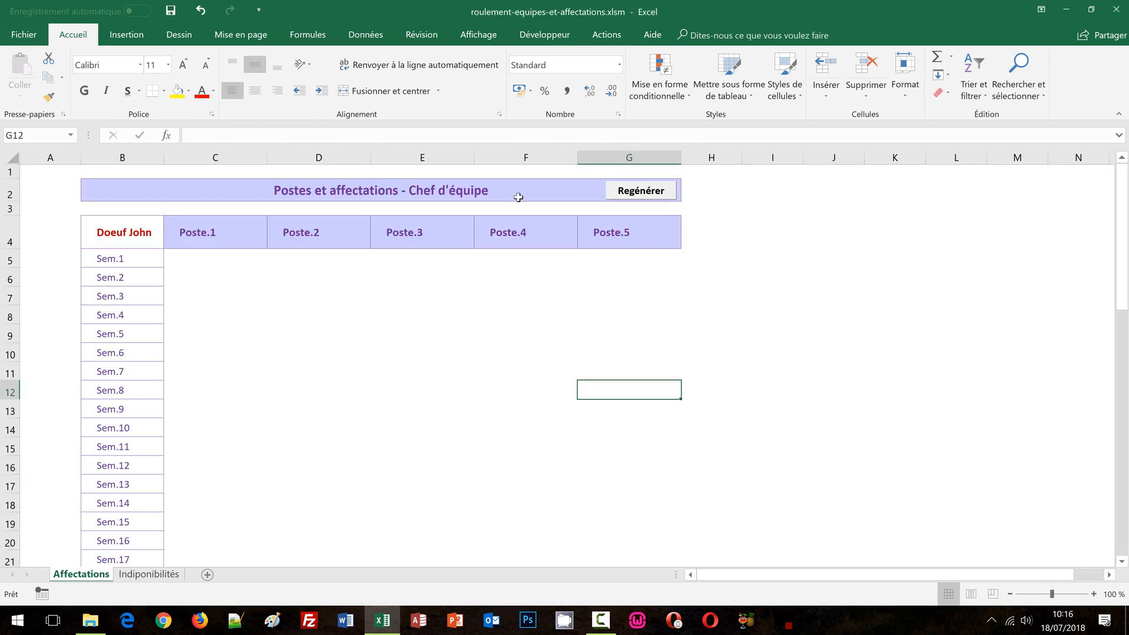
# - Start recording a macro named tri_alea, stored in this workbook (Ce classeur)
pyautogui.click(545, 37)
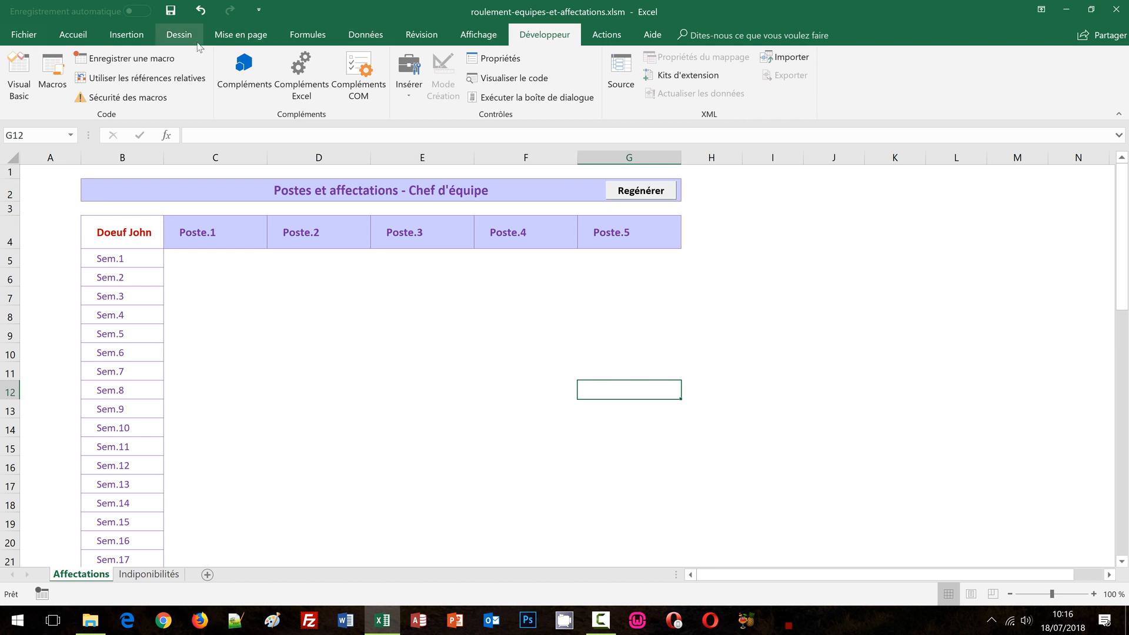
pyautogui.click(146, 61)
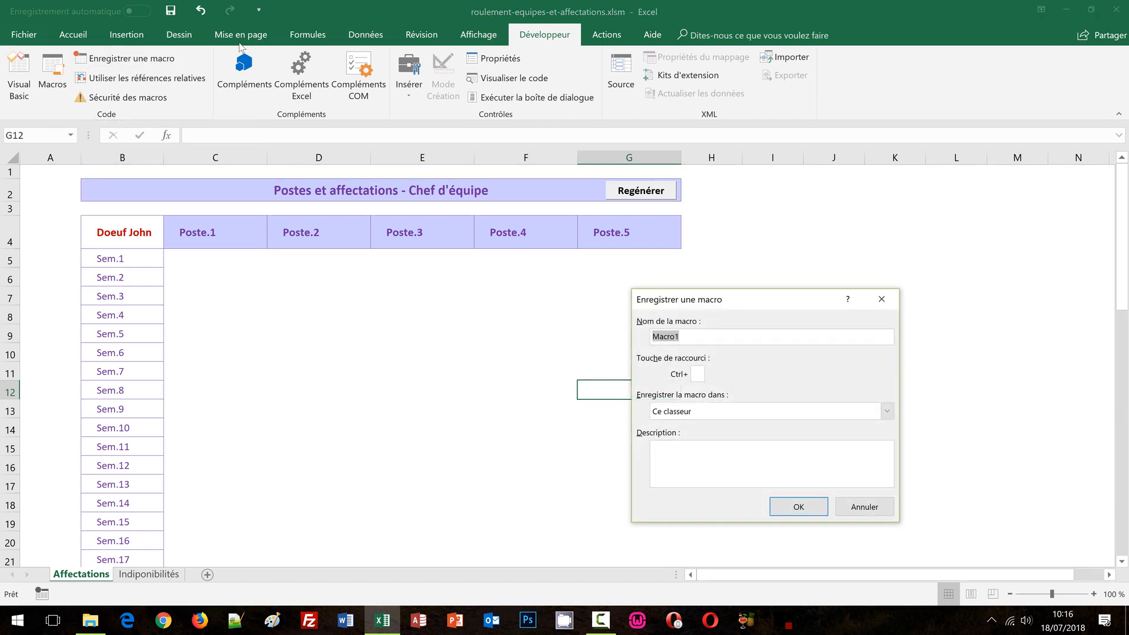
pyautogui.moveTo(710, 302); pyautogui.dragTo(512, 202)
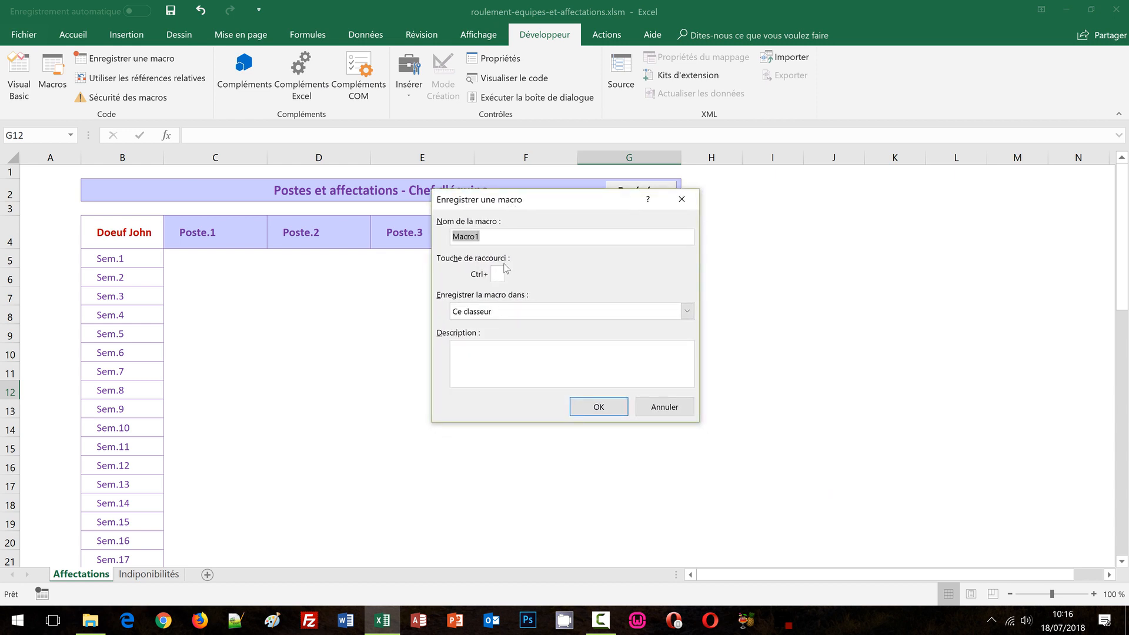
pyautogui.write('tri_alea')
pyautogui.click(579, 408)
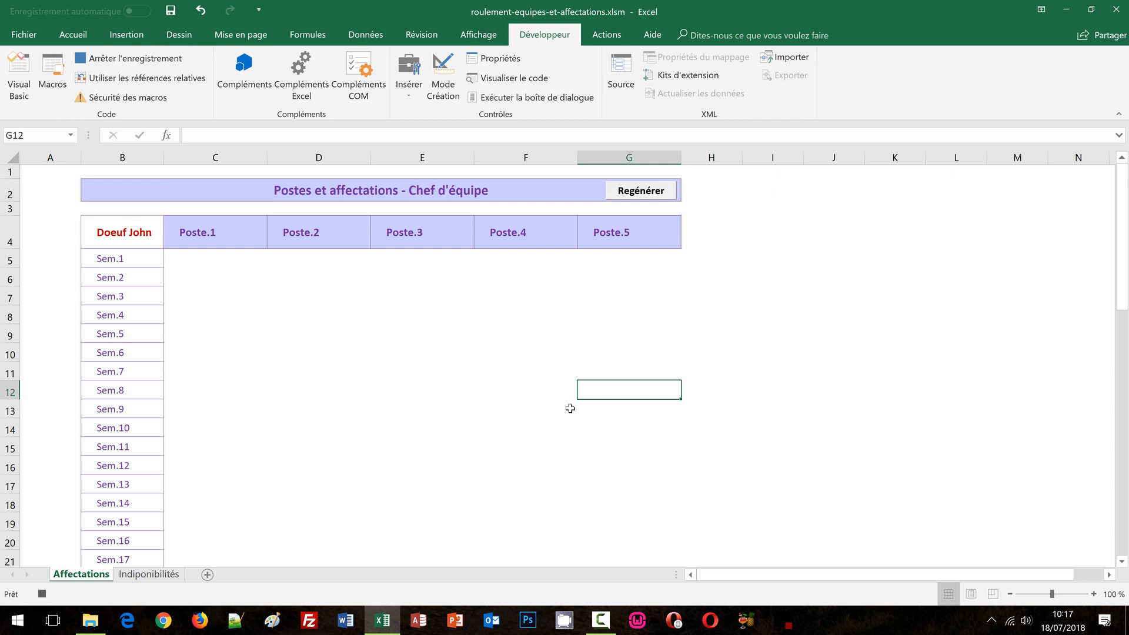
# - Copy the random numbers in B2:B6 on the Indiponibilités sheet and paste them as values only into E2:E6
pyautogui.click(145, 574)
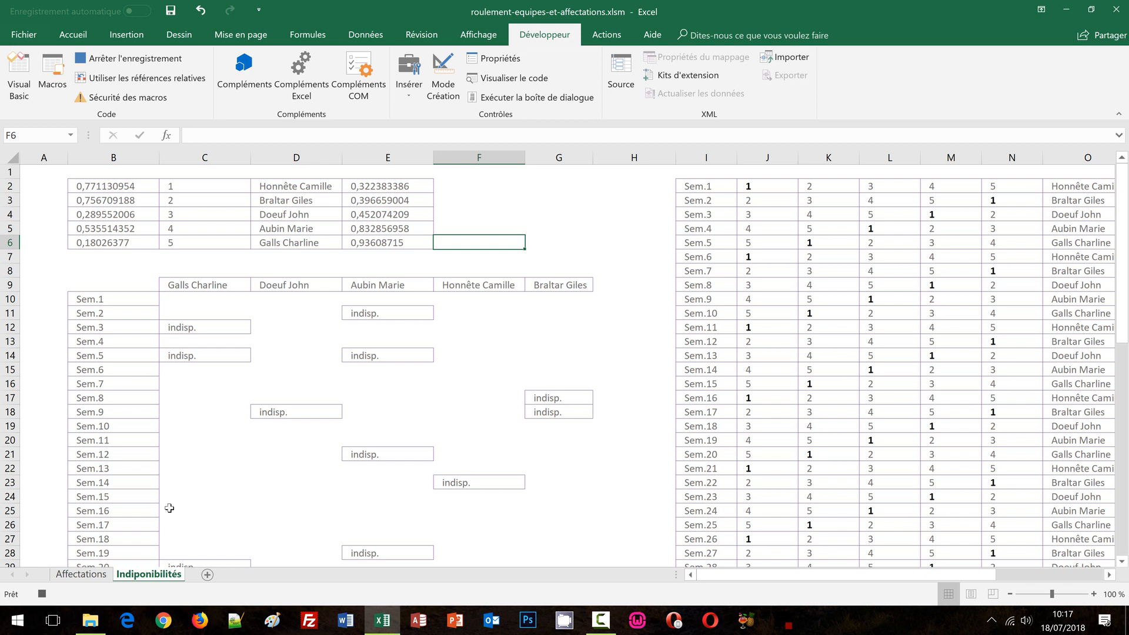
pyautogui.moveTo(121, 187); pyautogui.dragTo(124, 242)
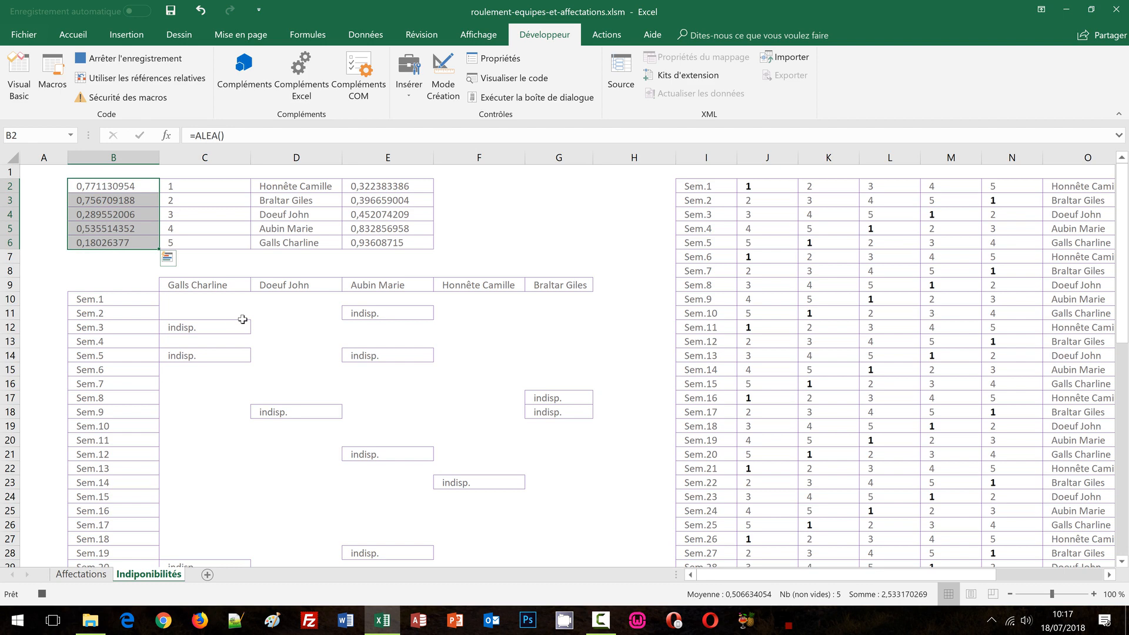
pyautogui.click(63, 37)
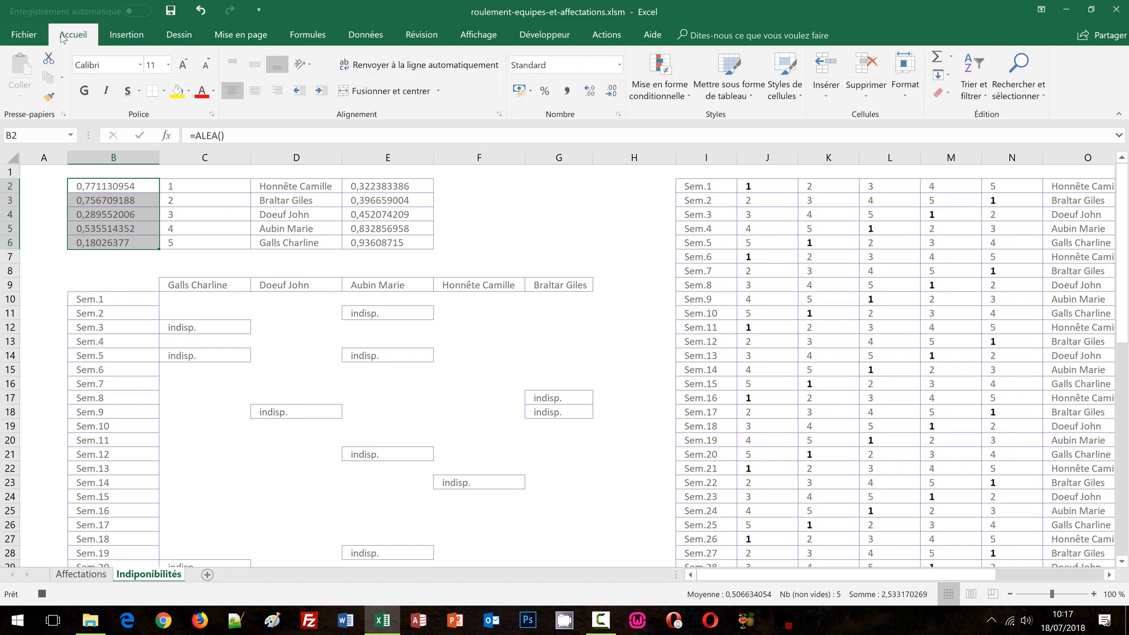
pyautogui.click(48, 78)
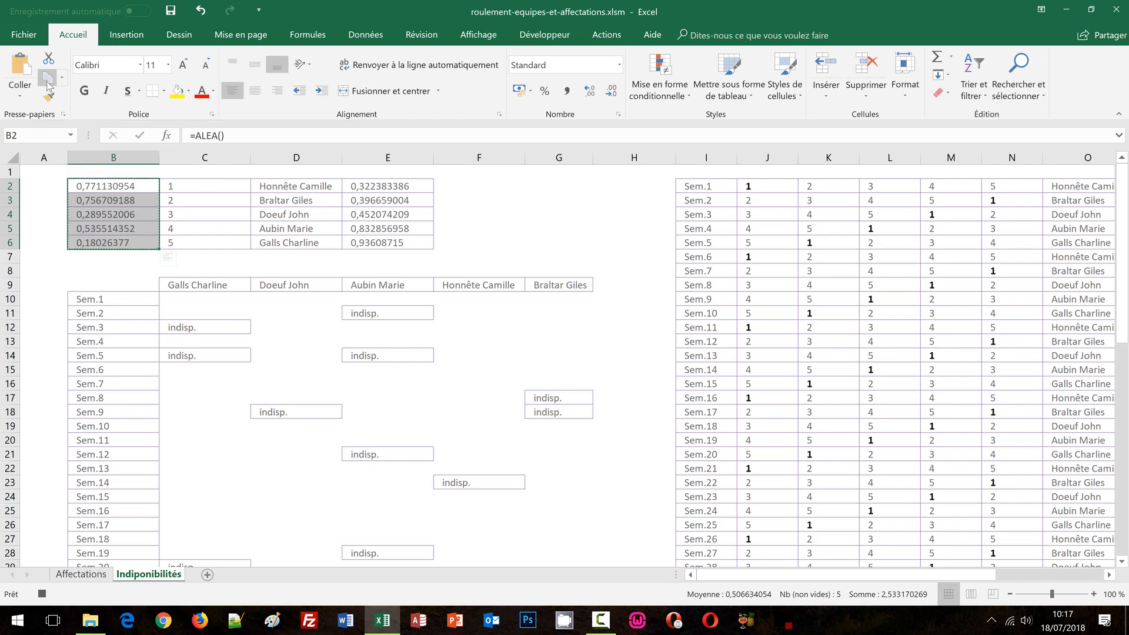
pyautogui.click(403, 185)
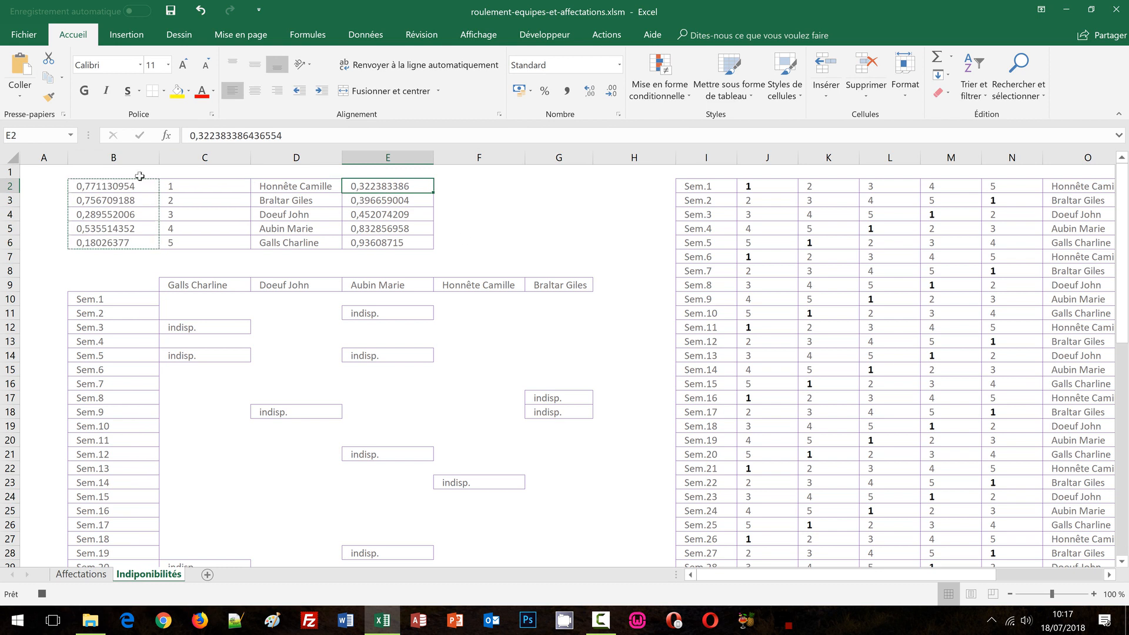
pyautogui.click(21, 100)
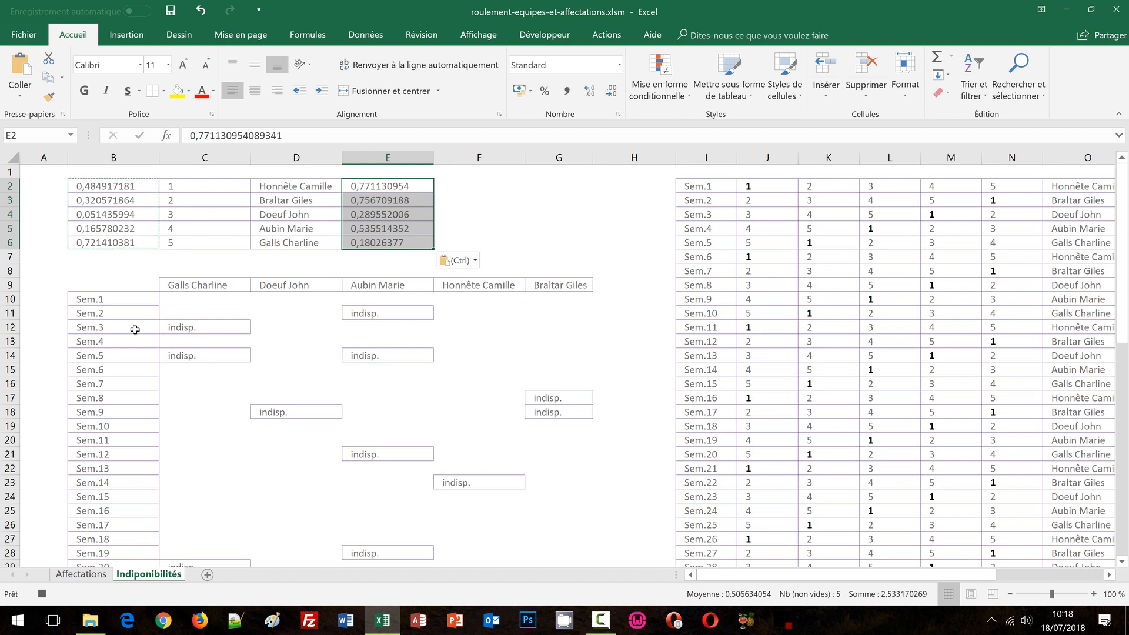
# - Sort the range D2:E6 by Colonne E on cell values, from smallest to largest (Du plus petit au plus grand)
pyautogui.moveTo(289, 189); pyautogui.dragTo(376, 238)
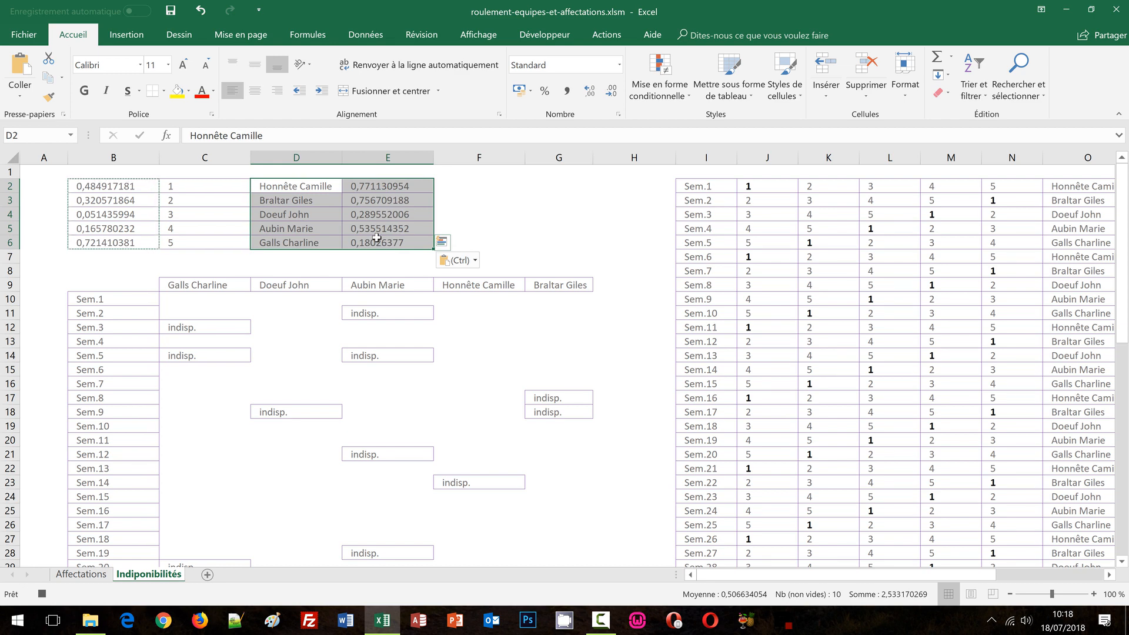
pyautogui.click(372, 40)
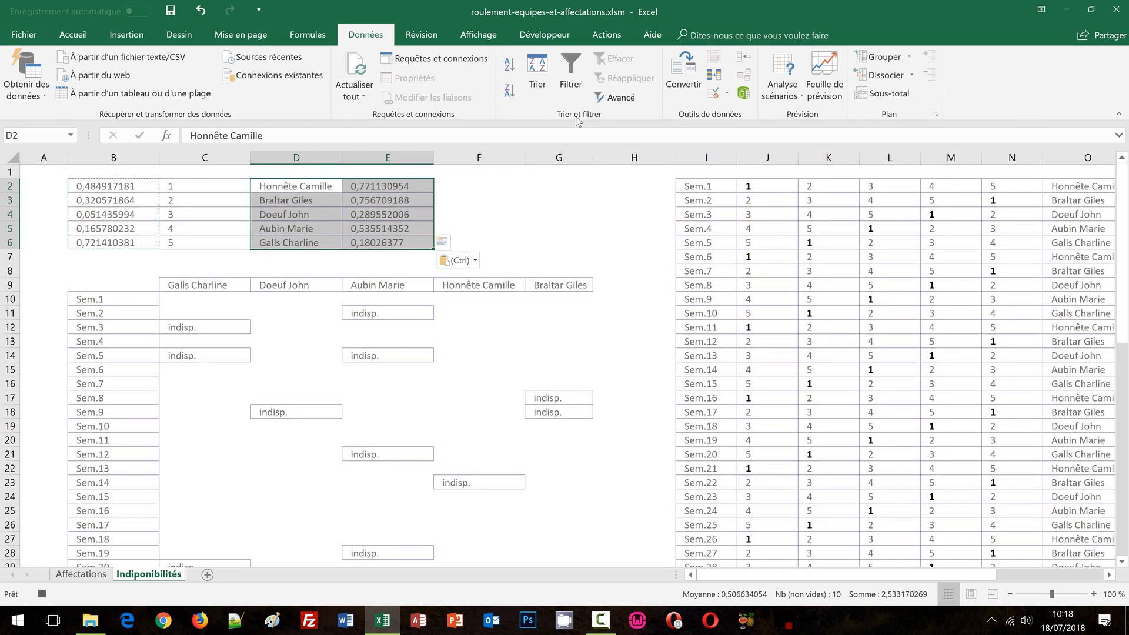
pyautogui.click(536, 78)
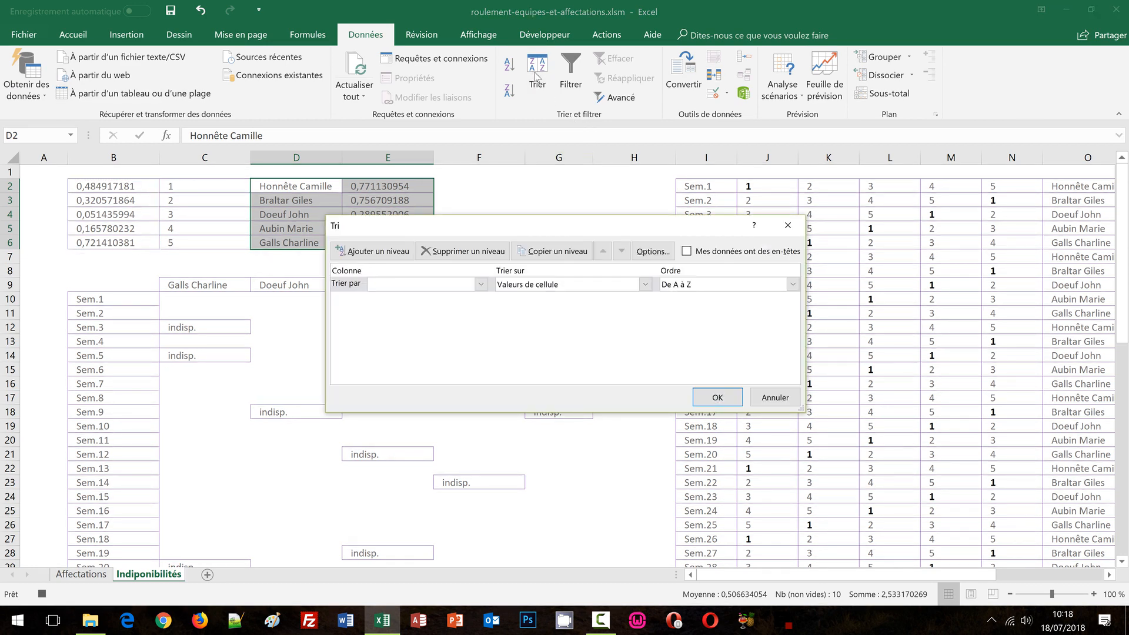
pyautogui.click(485, 287)
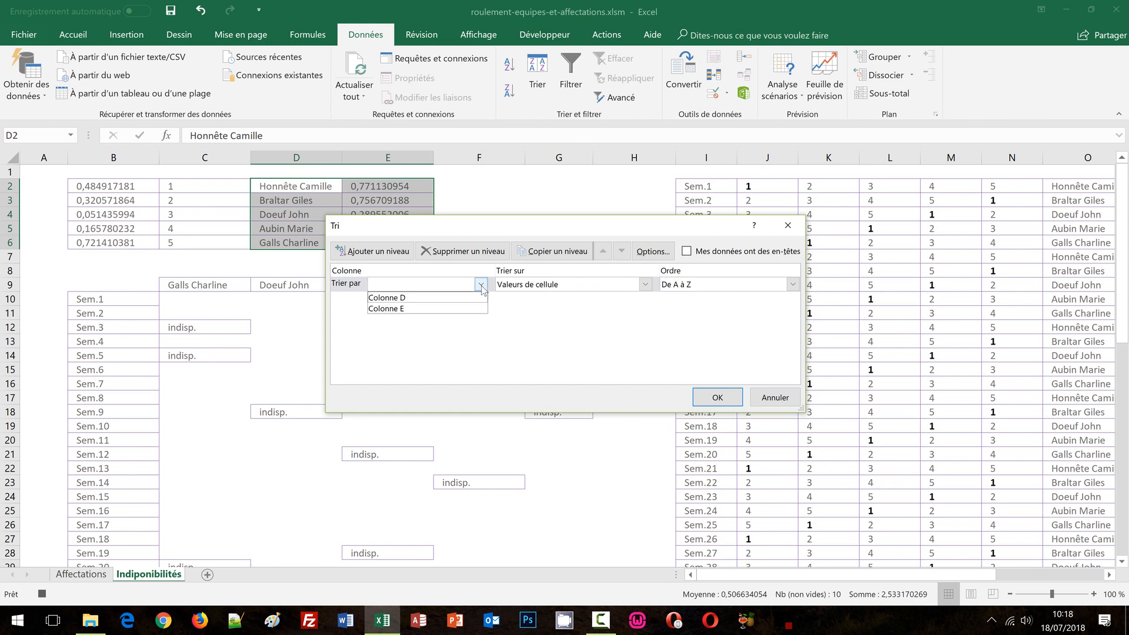
pyautogui.click(436, 308)
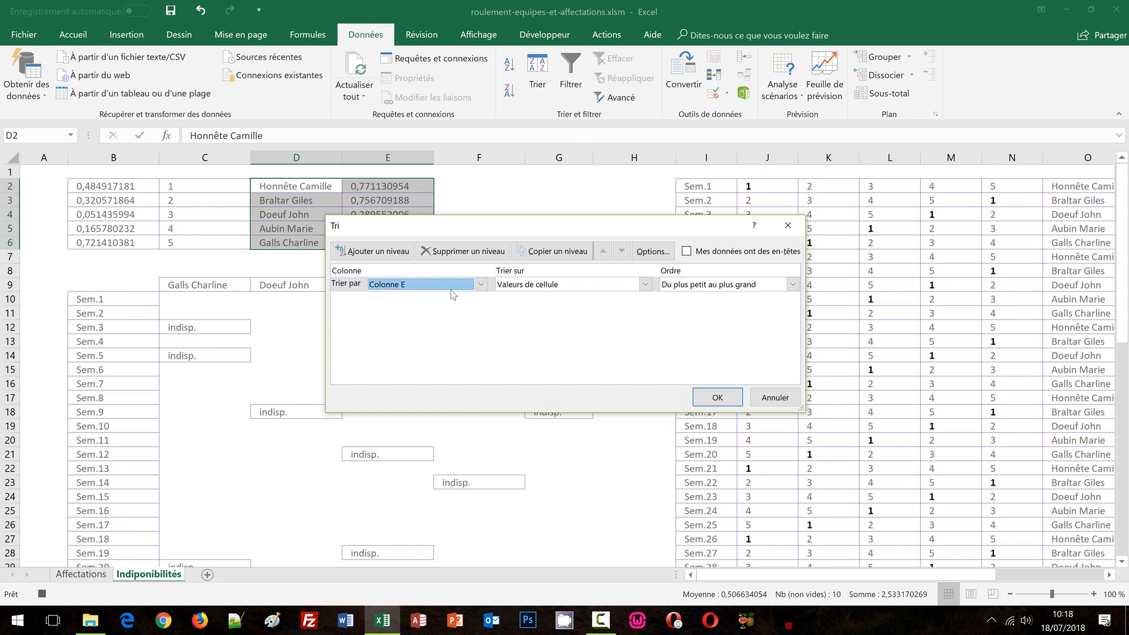
pyautogui.moveTo(489, 231); pyautogui.dragTo(465, 285)
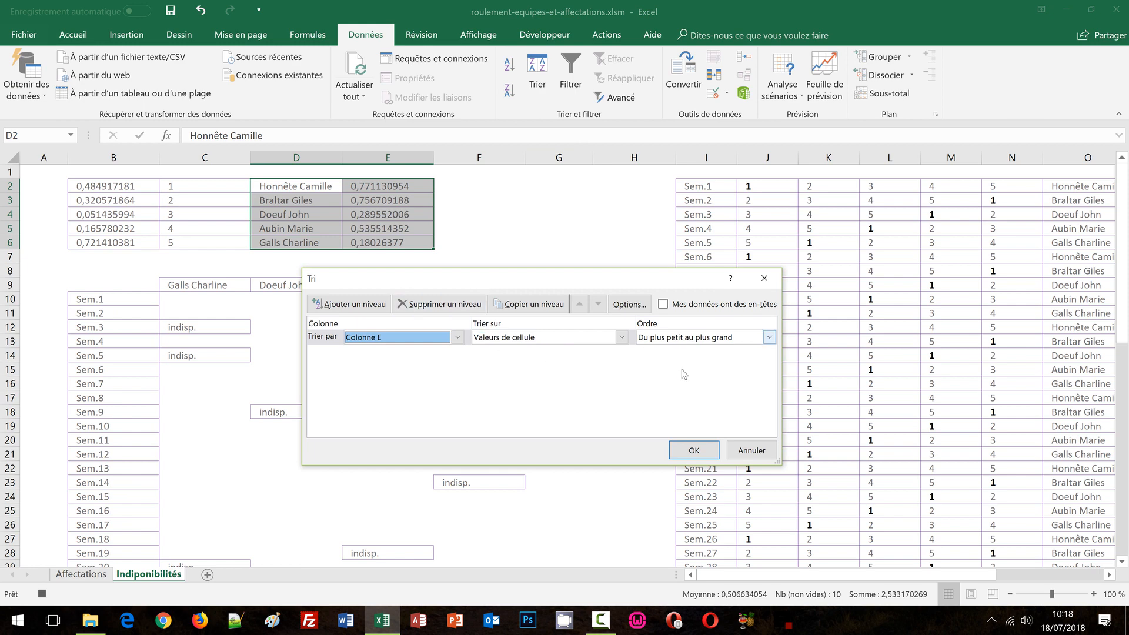
pyautogui.click(695, 452)
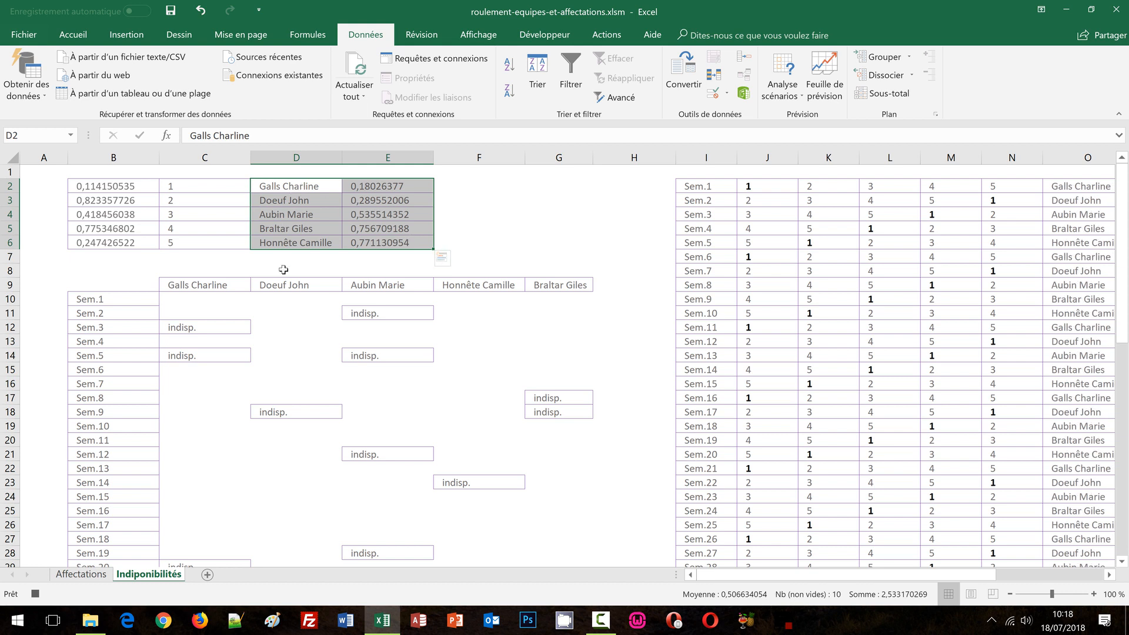
# - Return to cell A1 of the Affectations sheet and stop the macro recording
pyautogui.click(82, 574)
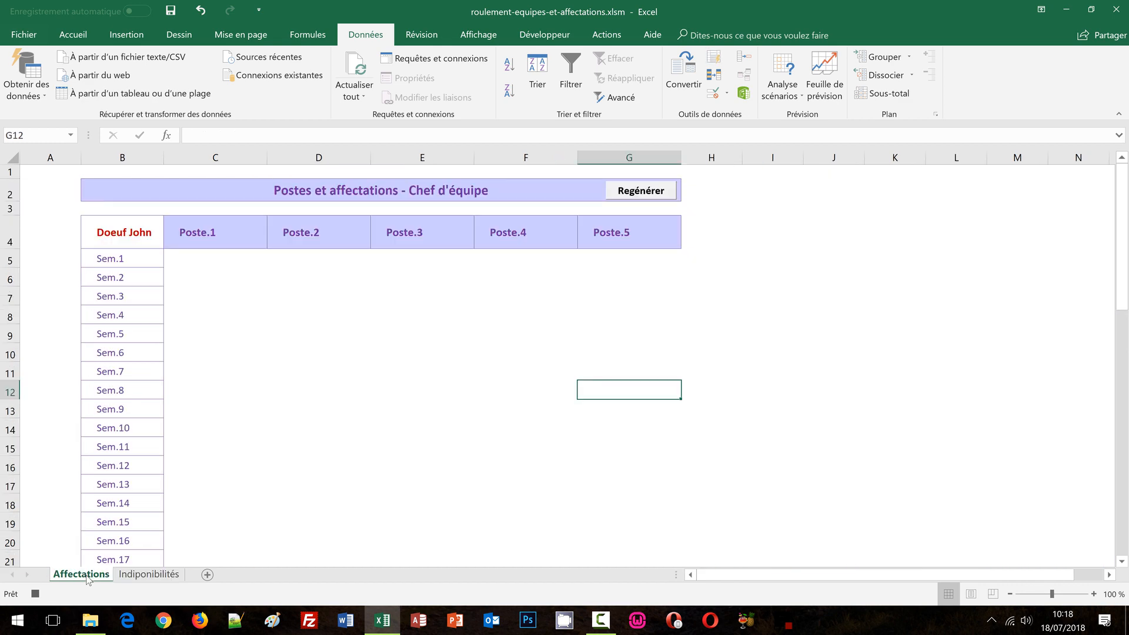
pyautogui.click(44, 176)
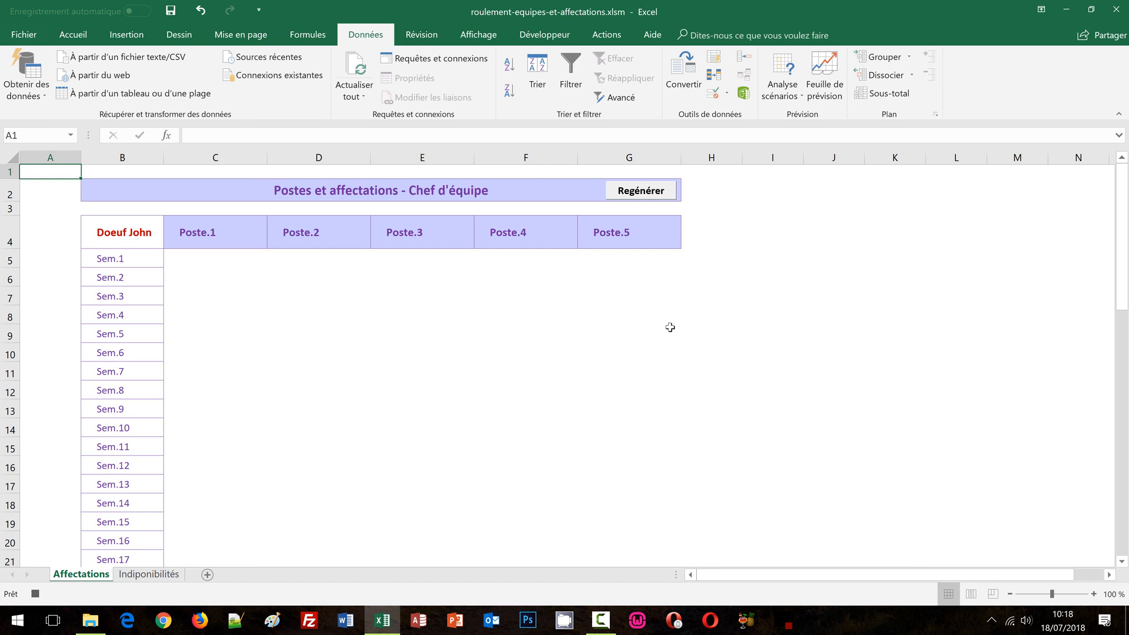
pyautogui.click(541, 35)
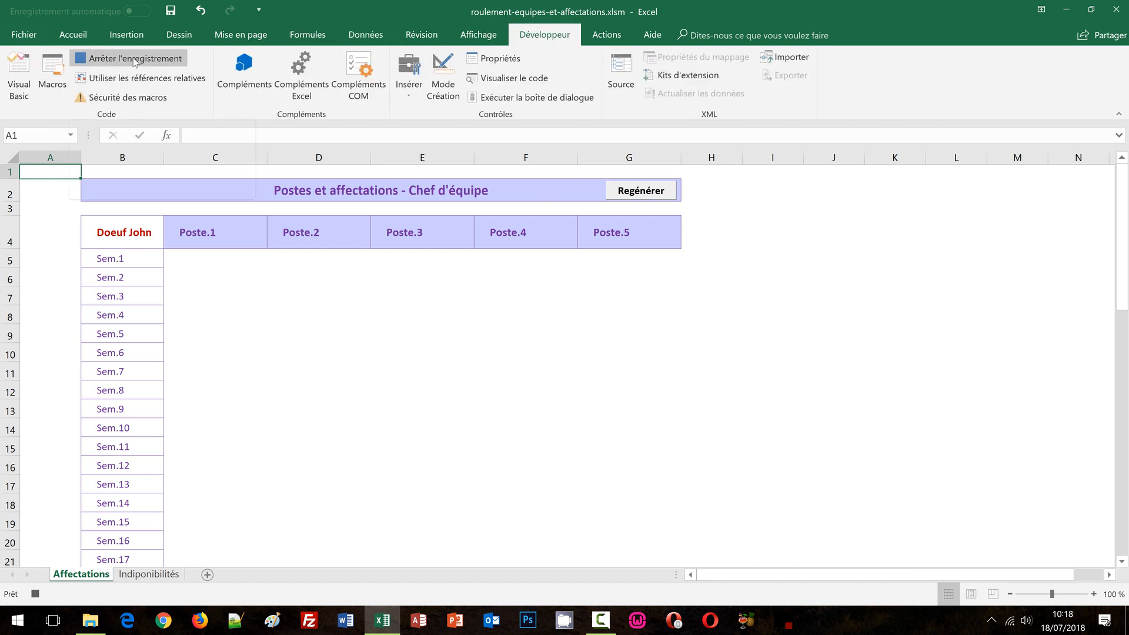
pyautogui.click(135, 61)
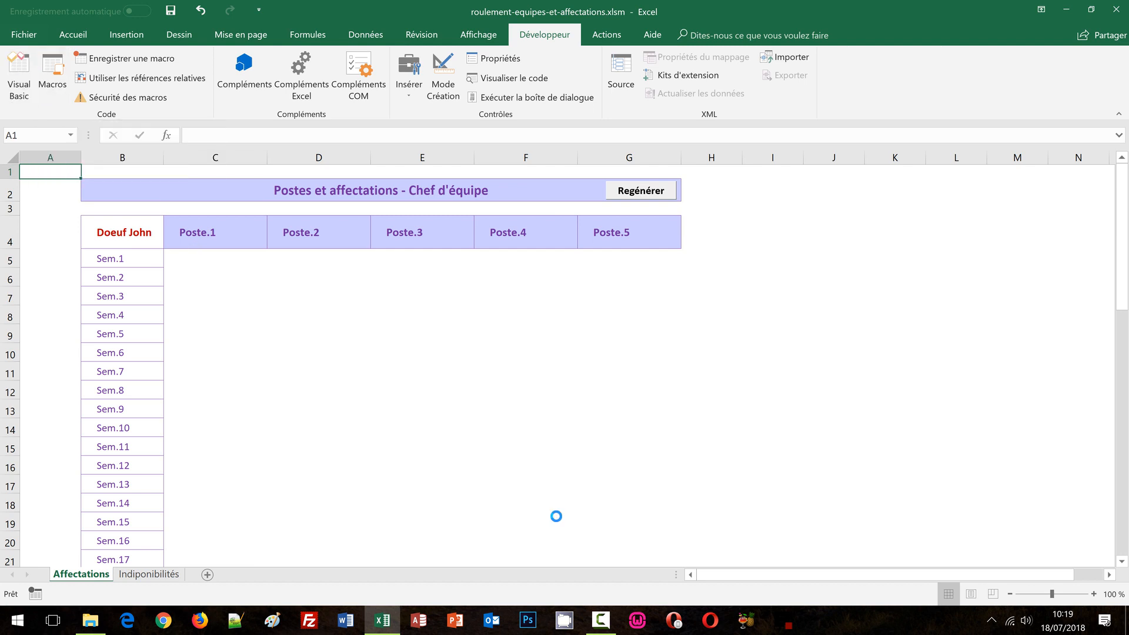
# - Examine the recorded tri_alea code in Module1 of the workbook's VBA project, including the sheet selection lines, and close the editor
pyautogui.hotkey('alt', 'F11')
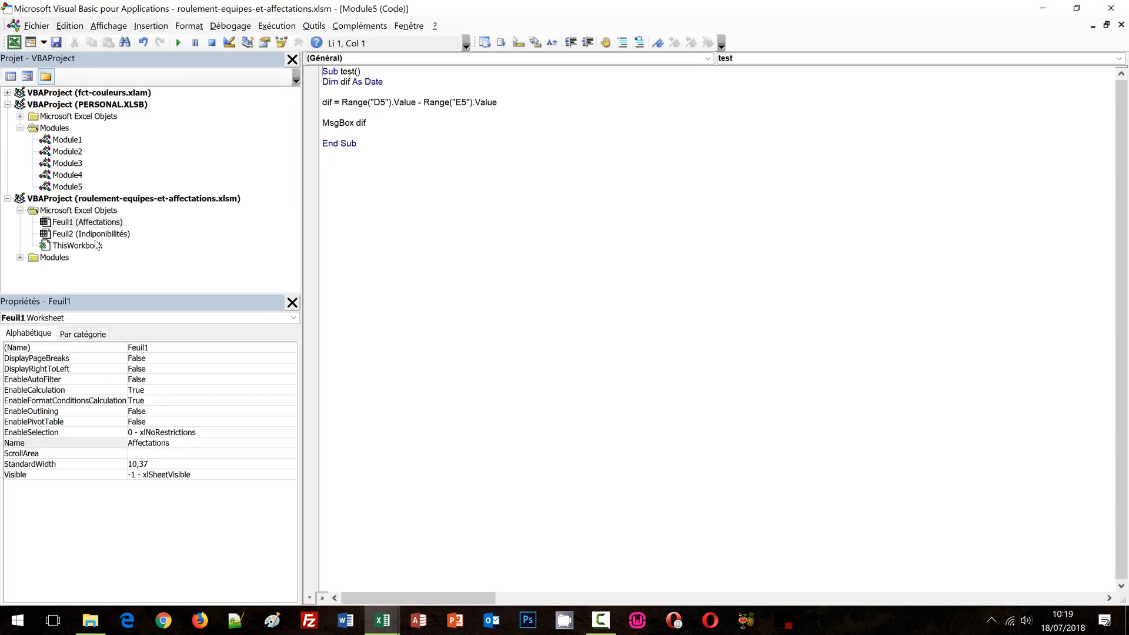
pyautogui.click(21, 257)
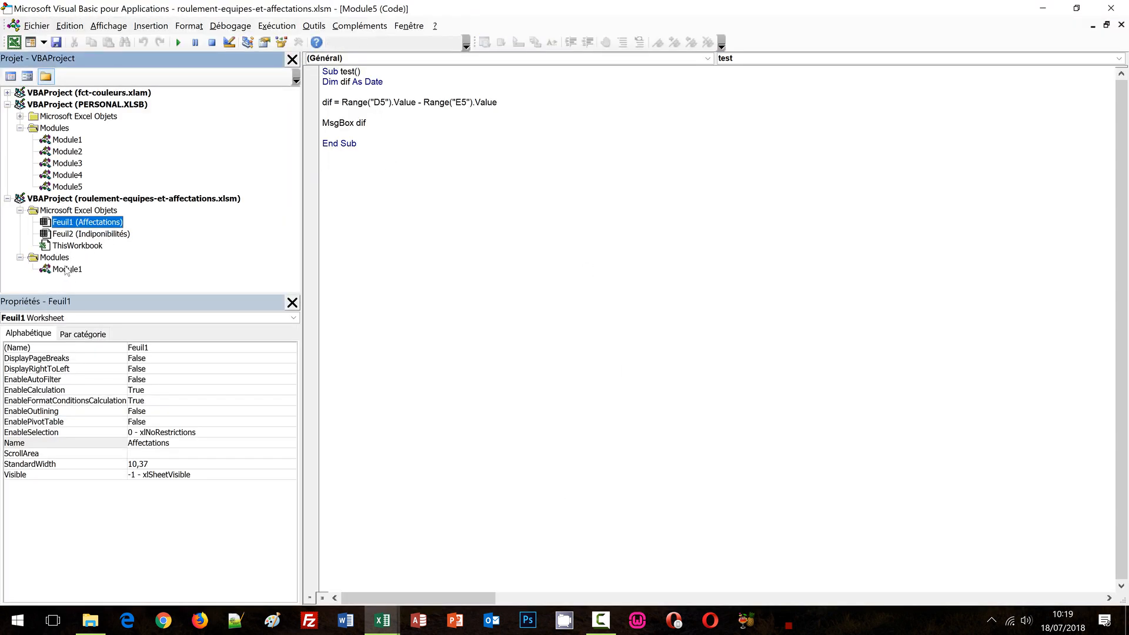
pyautogui.doubleClick(66, 269)
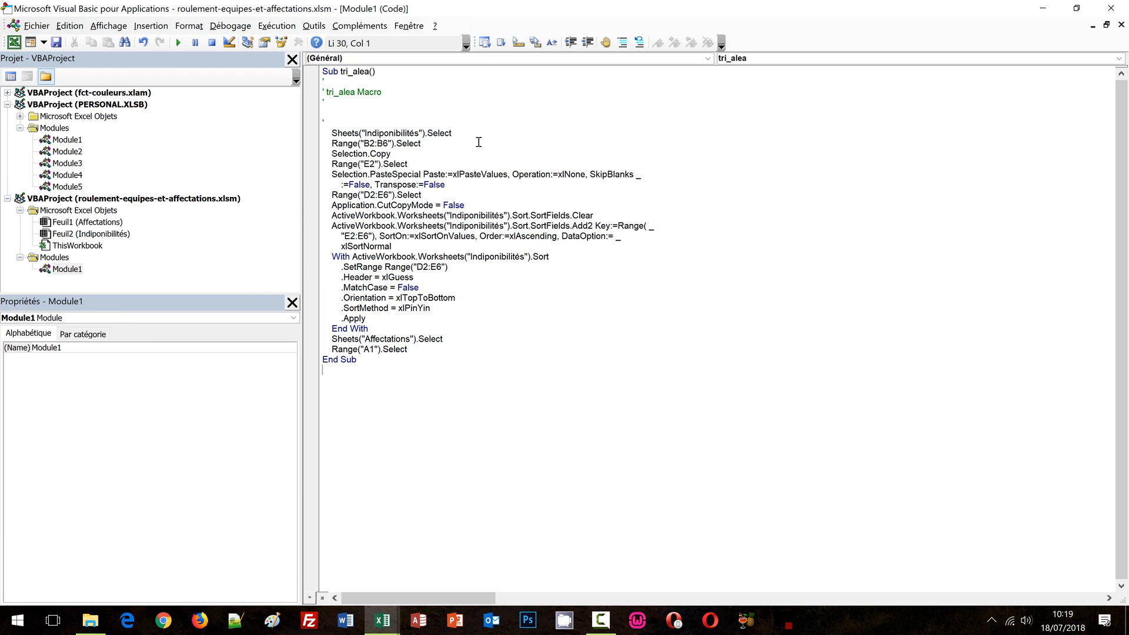
pyautogui.click(449, 135)
pyautogui.doubleClick(393, 133)
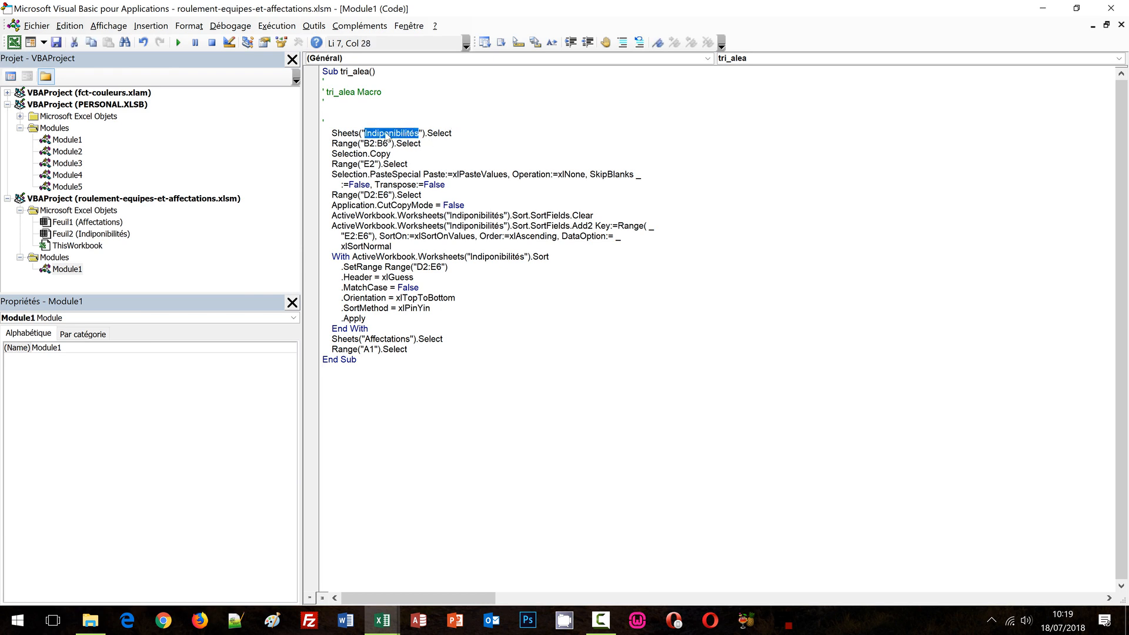
pyautogui.click(347, 132)
pyautogui.doubleClick(348, 132)
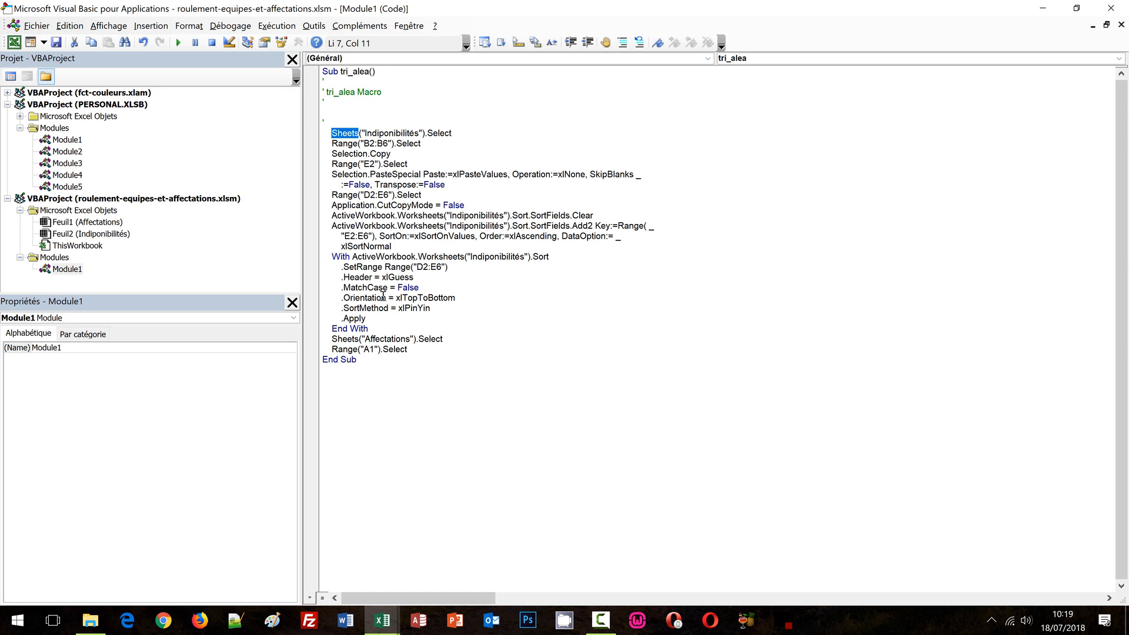
pyautogui.doubleClick(379, 340)
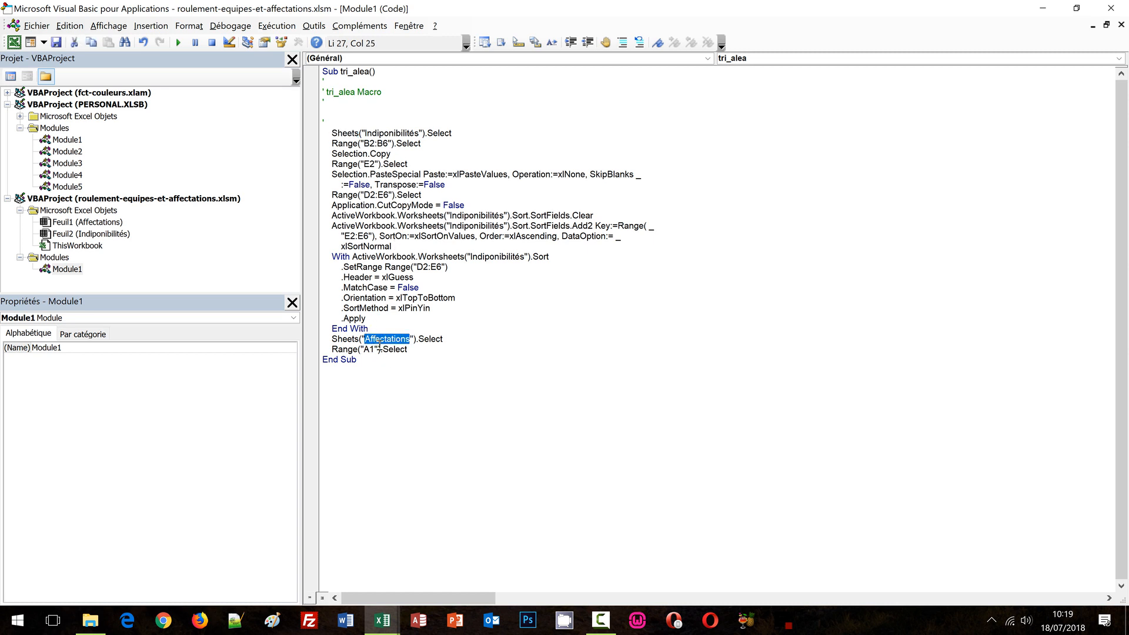
pyautogui.click(394, 353)
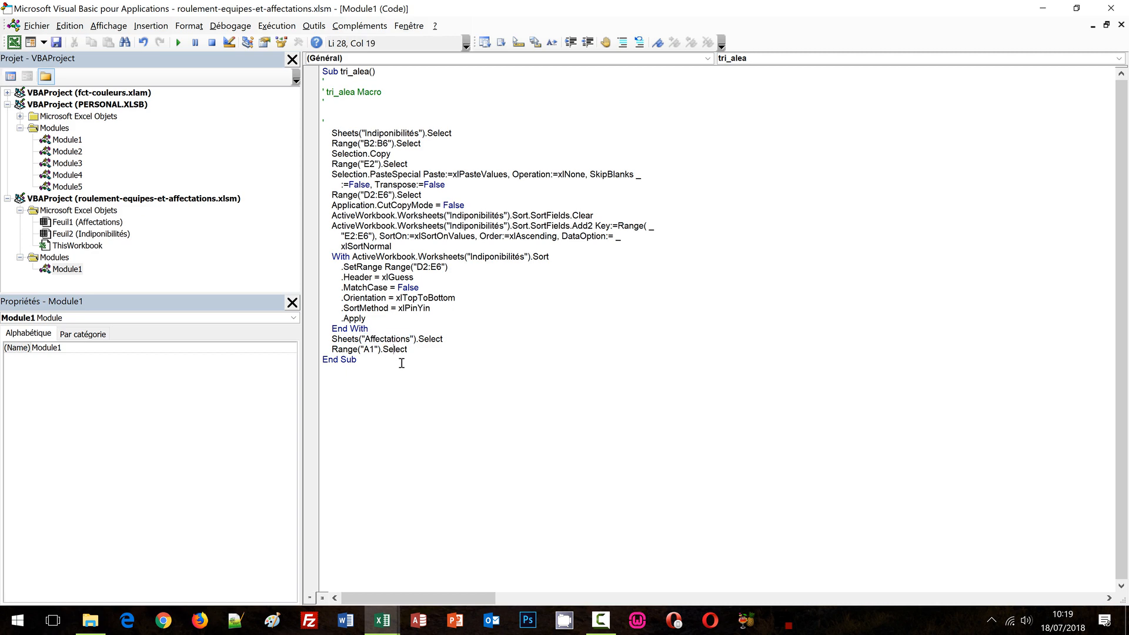
pyautogui.click(1111, 8)
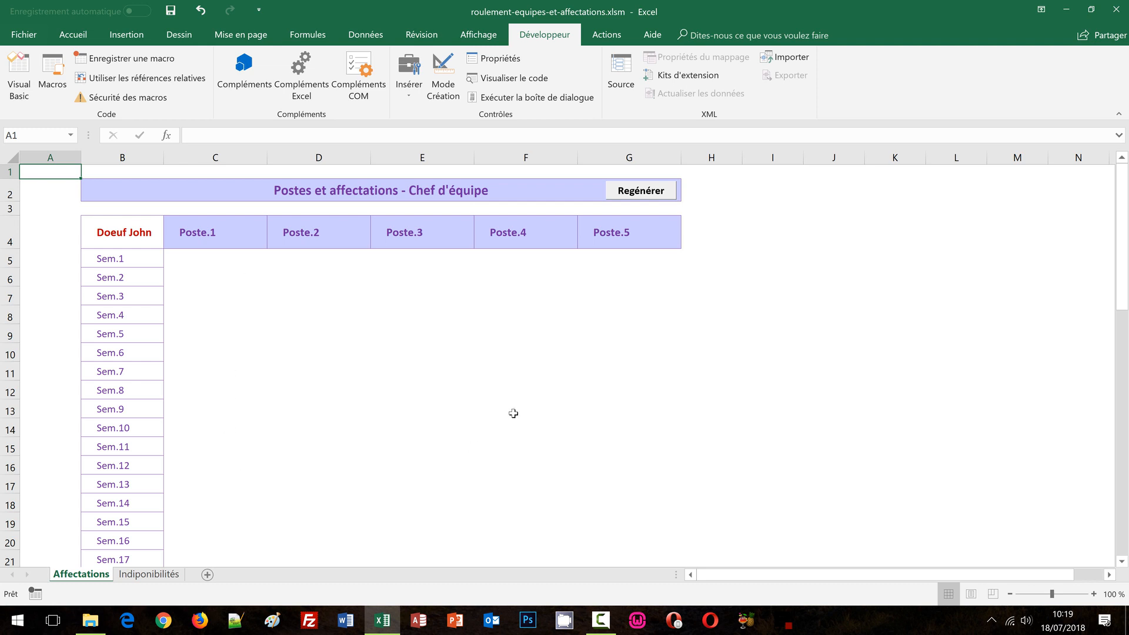
# - Assign the tri_alea macro to the Regénérer button on the Affectations sheet
pyautogui.rightClick(668, 196)
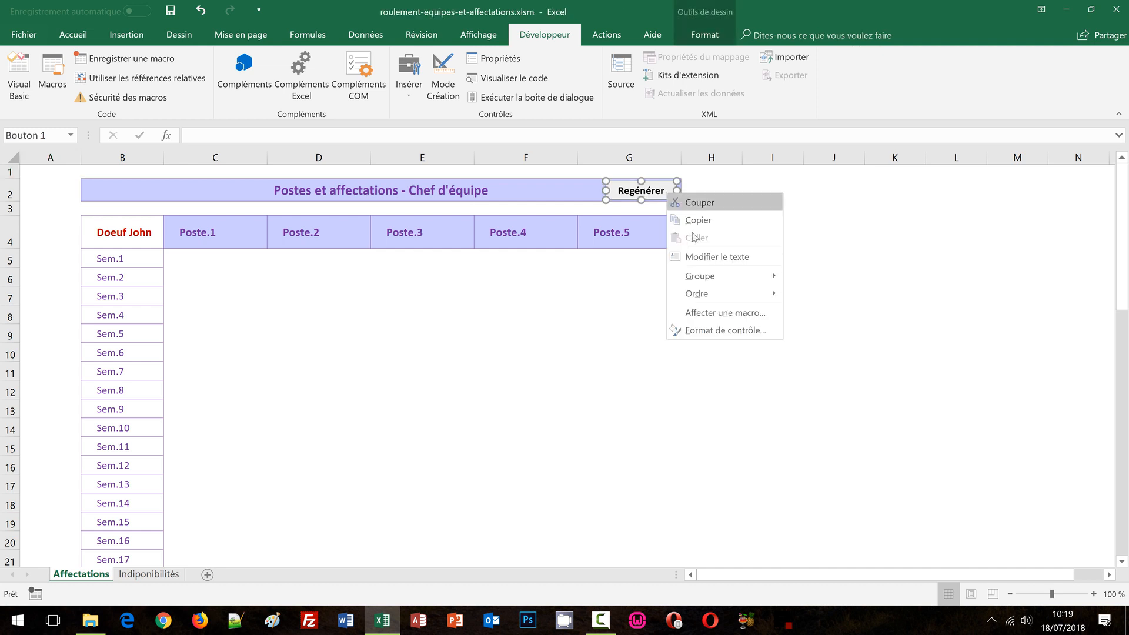
pyautogui.click(720, 312)
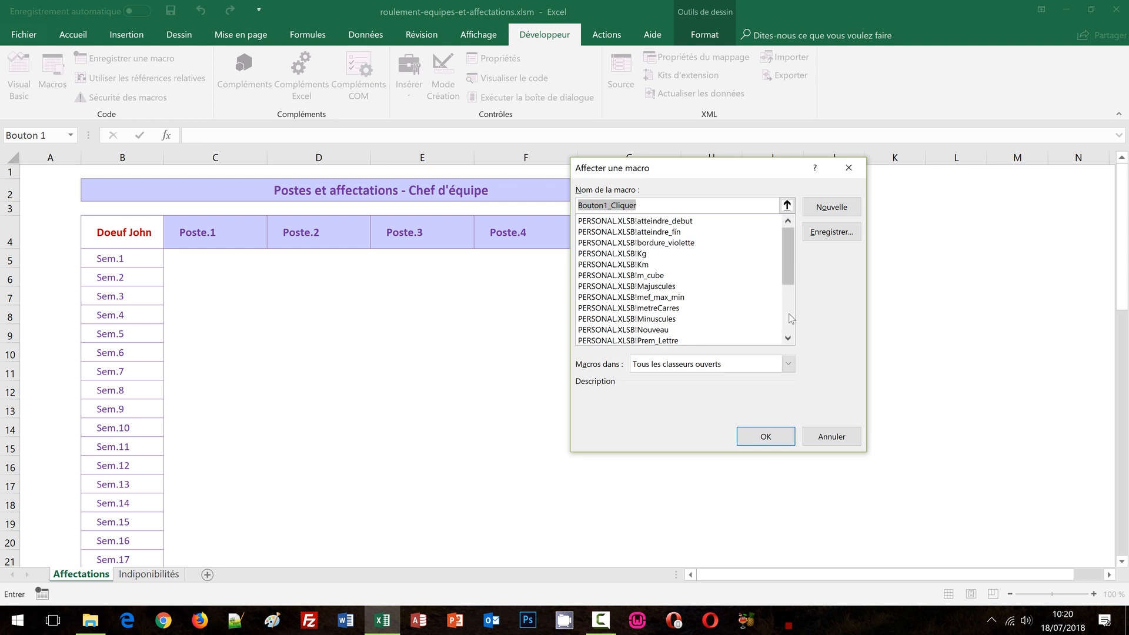
pyautogui.scroll(-3, 789, 313)
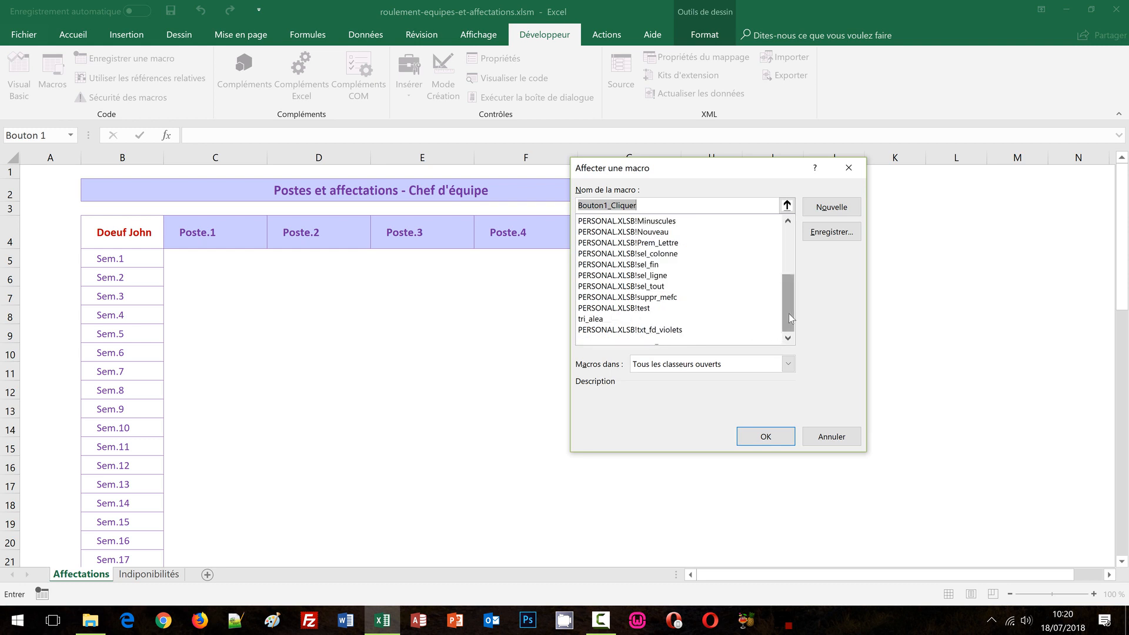
pyautogui.doubleClick(597, 319)
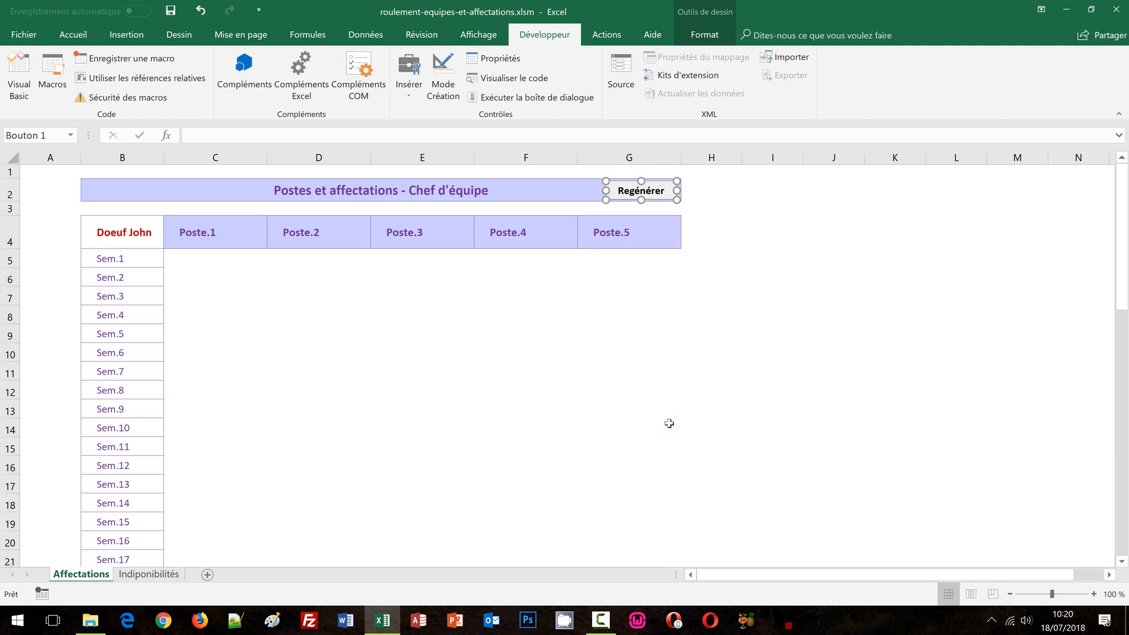
pyautogui.click(745, 318)
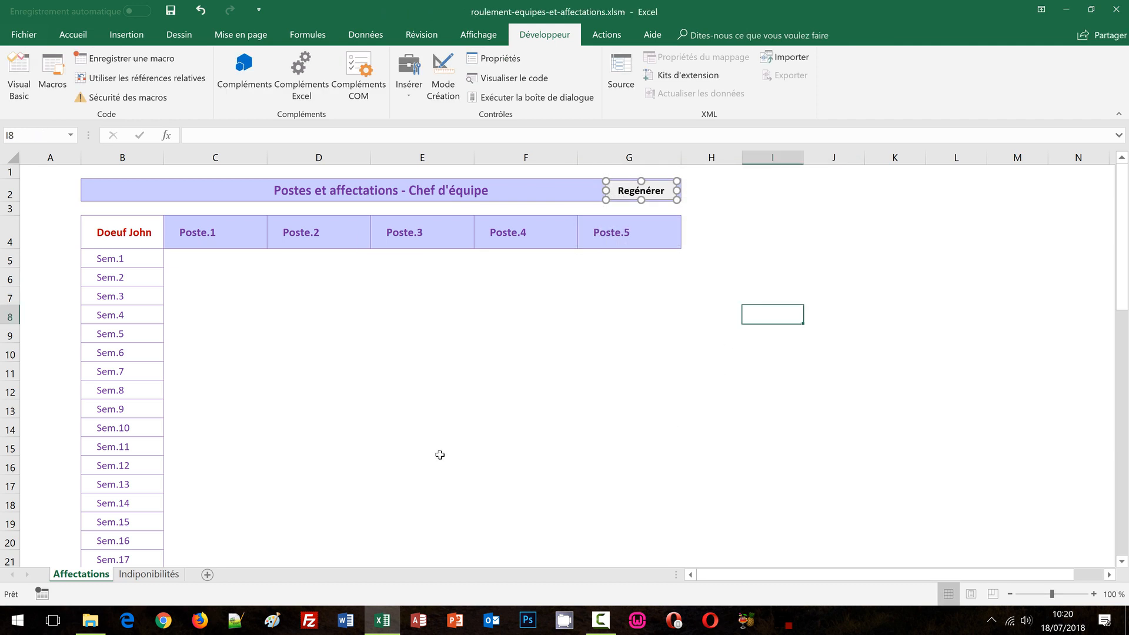
# - Run the macro with the Regénérer button and compare the order of the team leaders in D2:D6 of Indiponibilités before and after
pyautogui.click(146, 574)
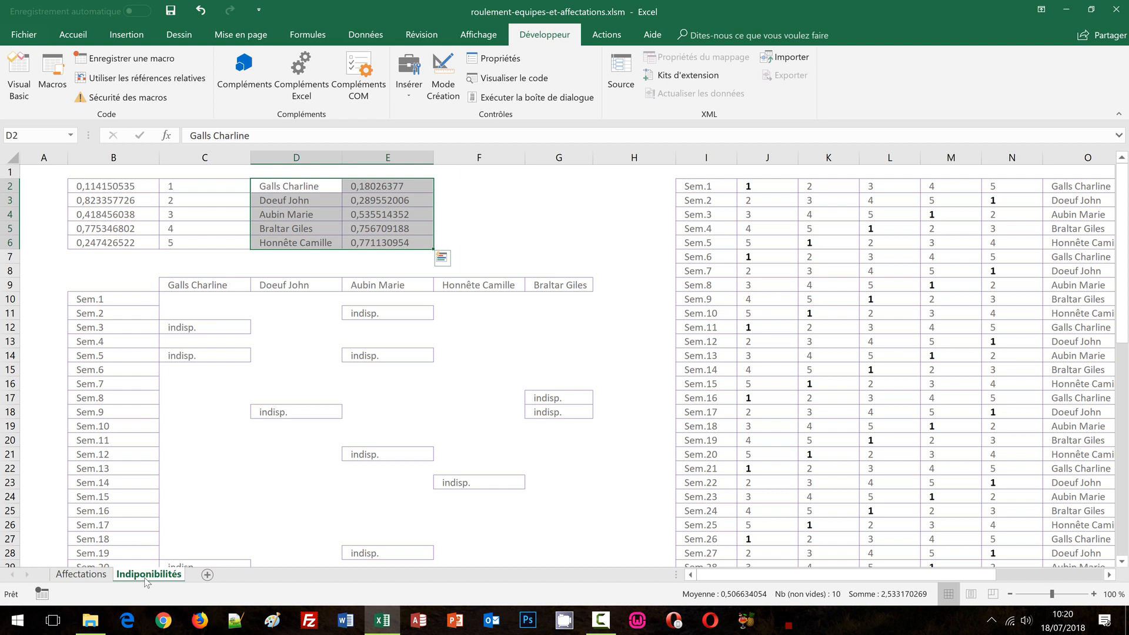
pyautogui.click(467, 197)
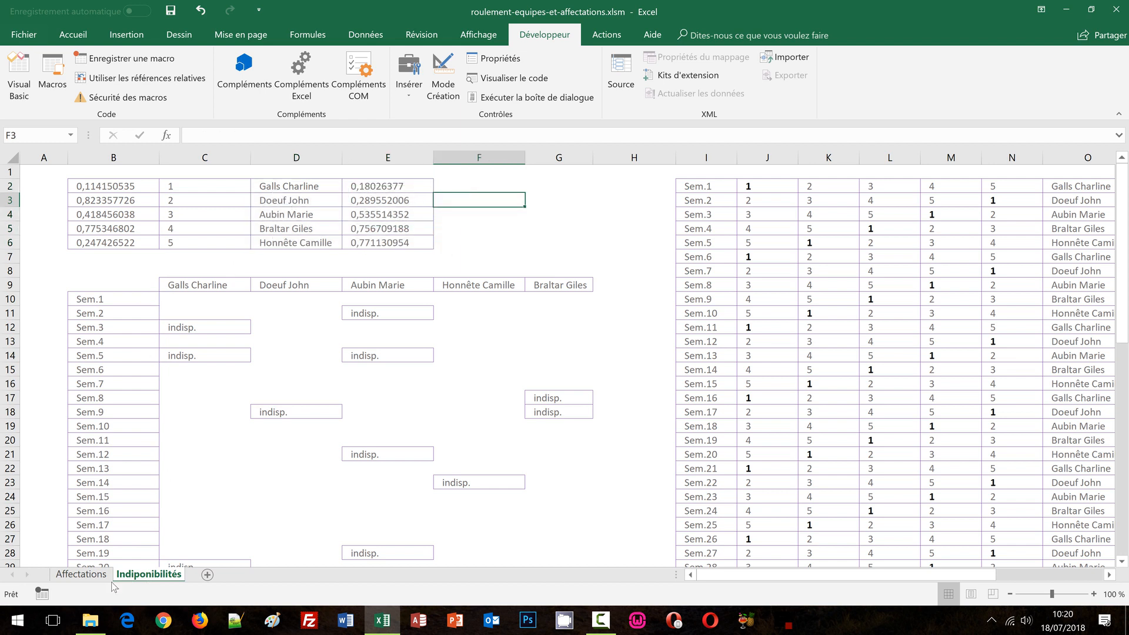
pyautogui.click(83, 574)
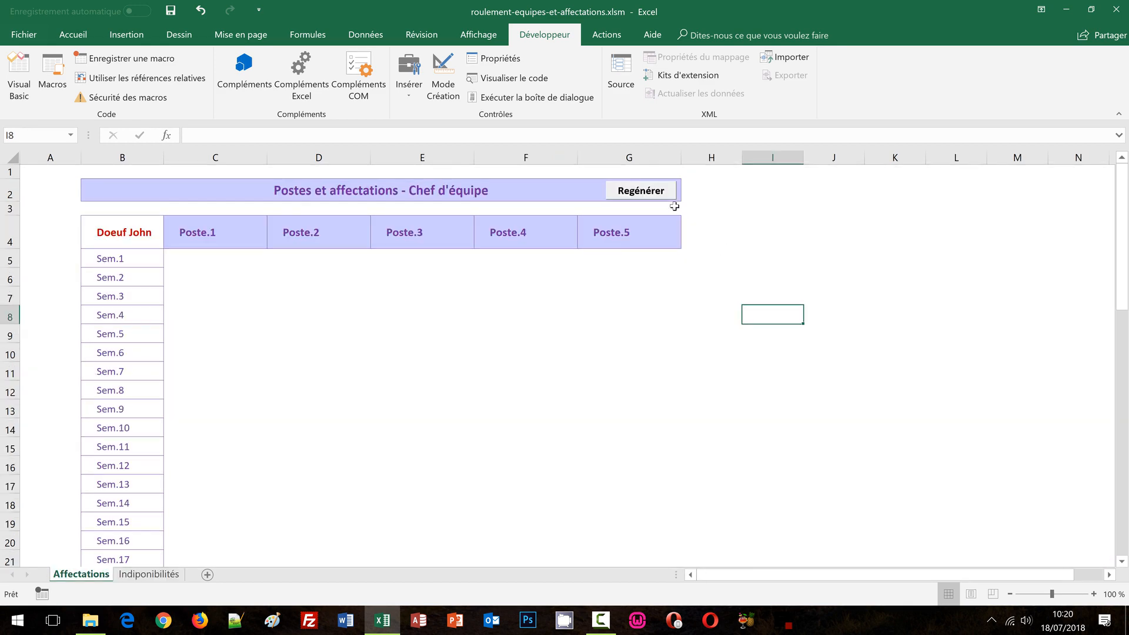
pyautogui.click(641, 191)
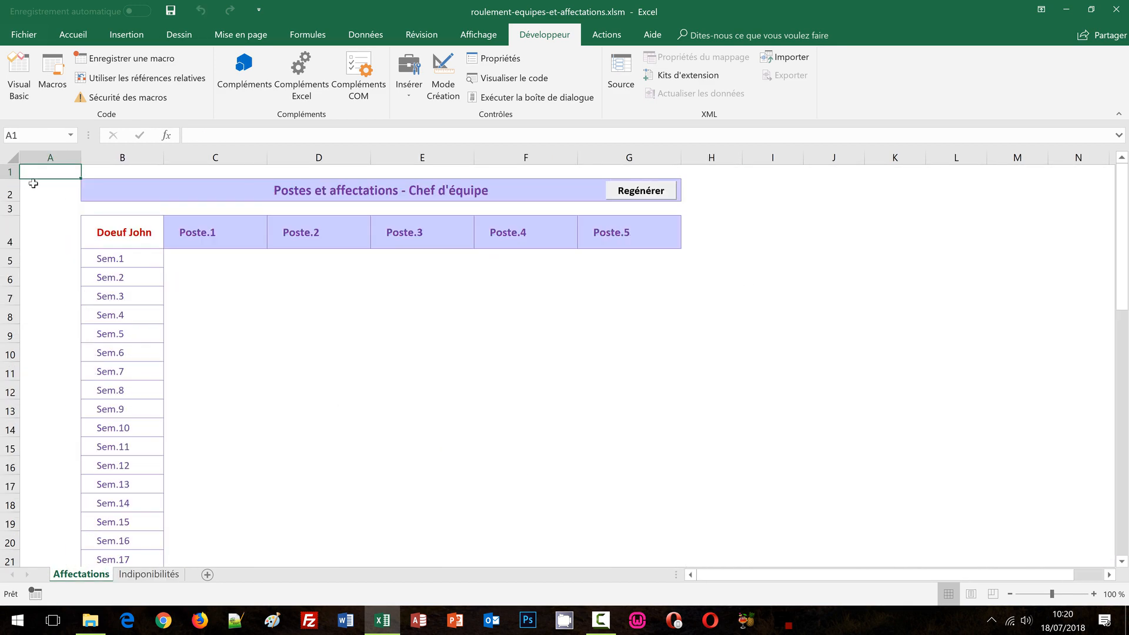
pyautogui.click(73, 34)
pyautogui.click(149, 574)
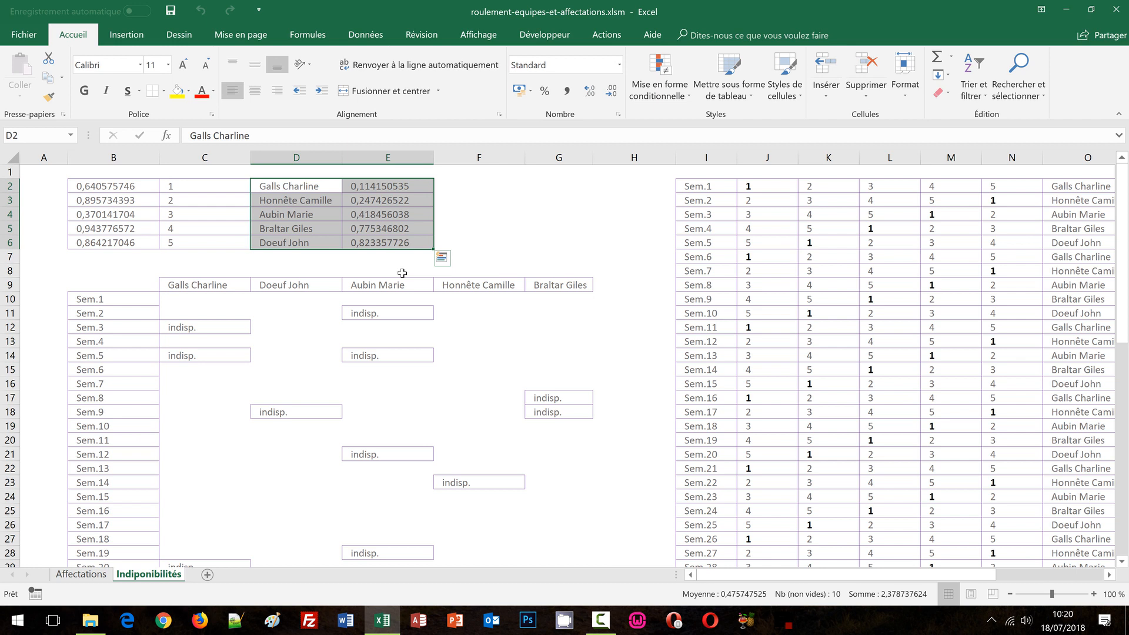
pyautogui.click(467, 228)
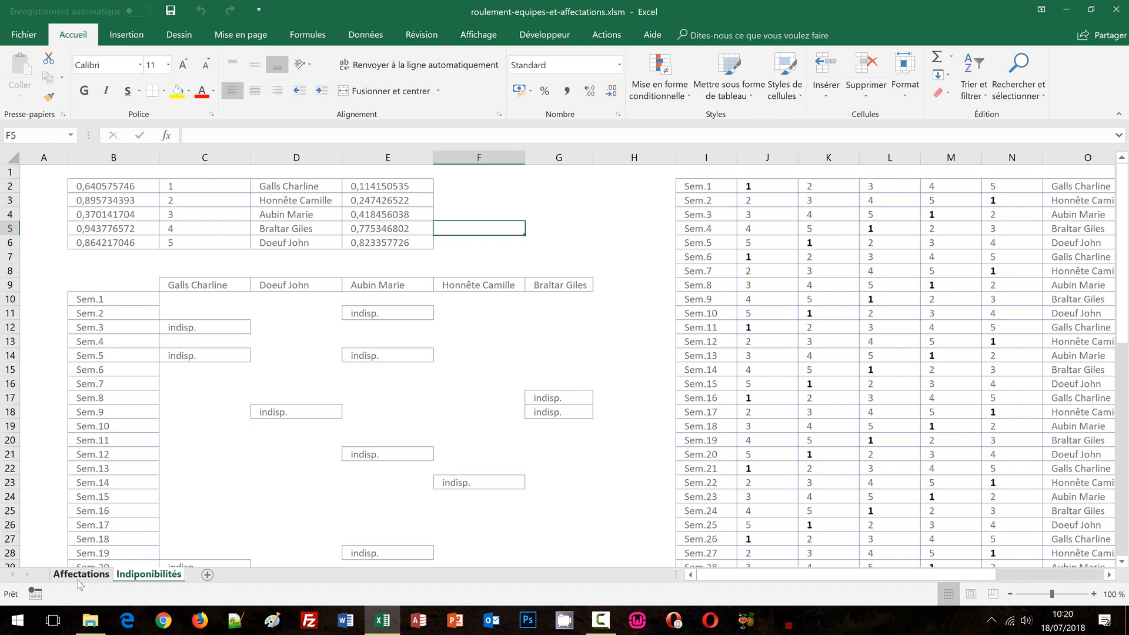
# - Begin a RECHERCHEV formula in C5 of the Affectations sheet with the column-locked week cell $B5 as lookup value
pyautogui.click(76, 575)
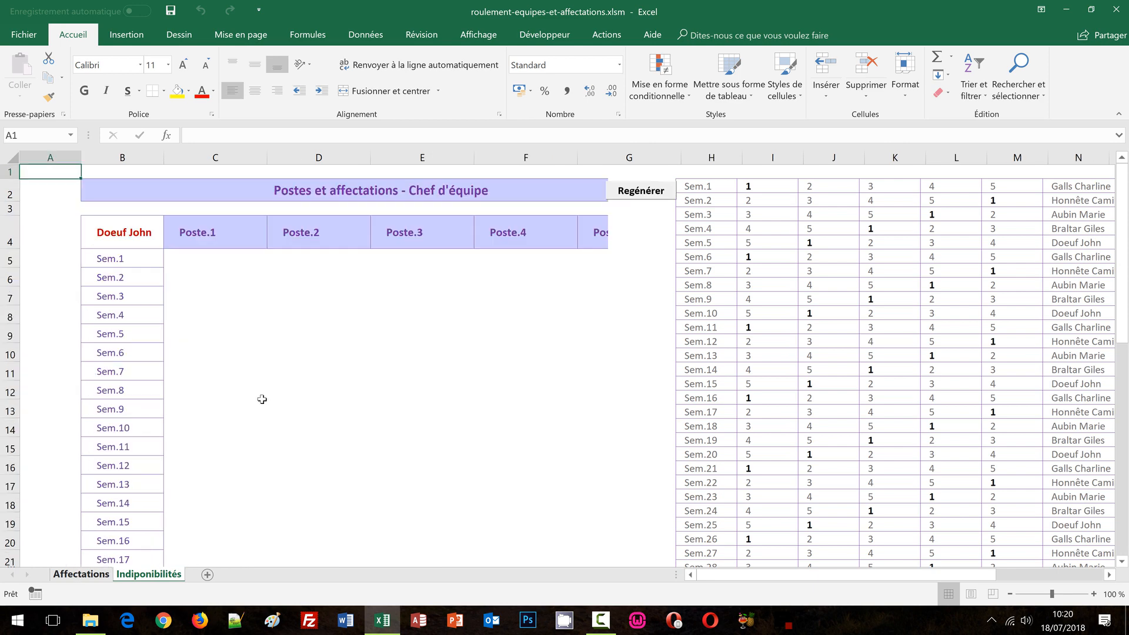
pyautogui.click(204, 262)
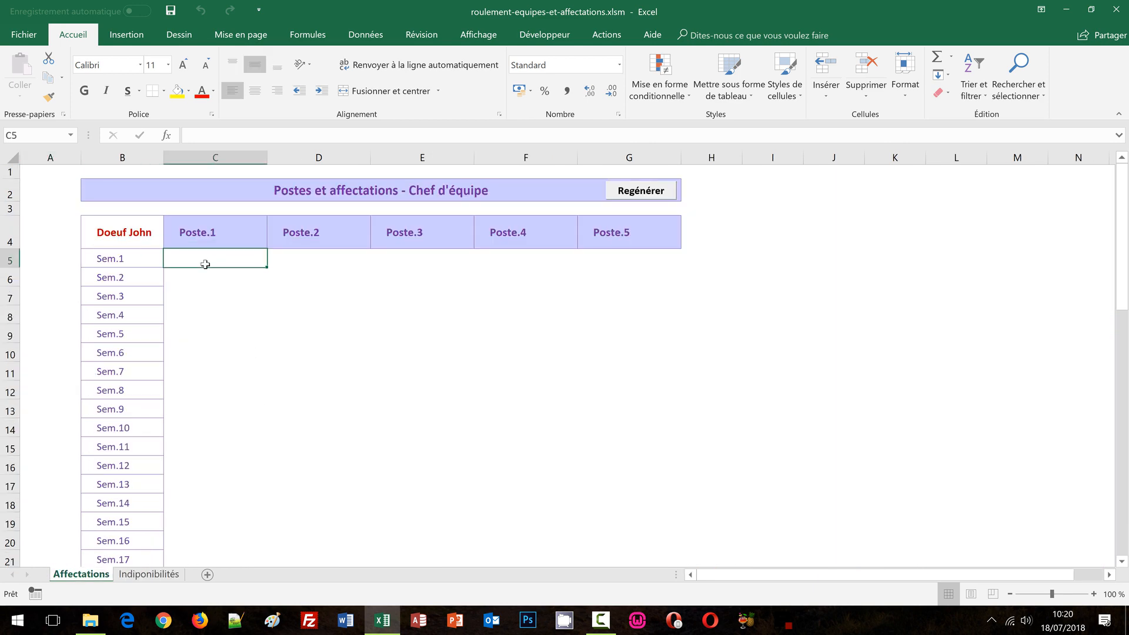
pyautogui.click(149, 574)
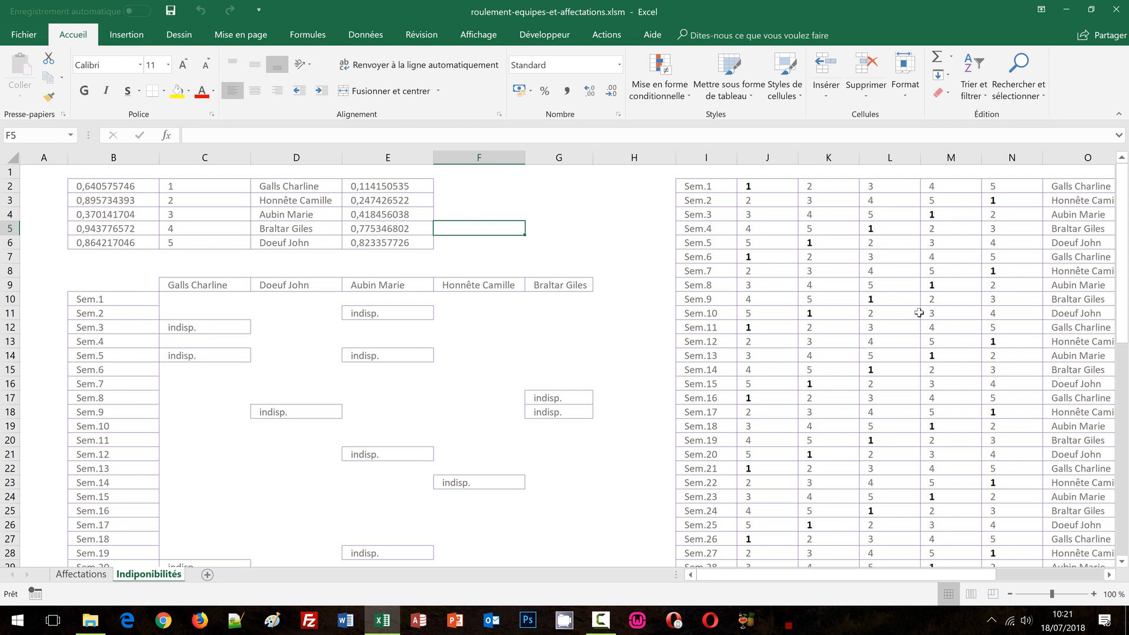
pyautogui.click(101, 574)
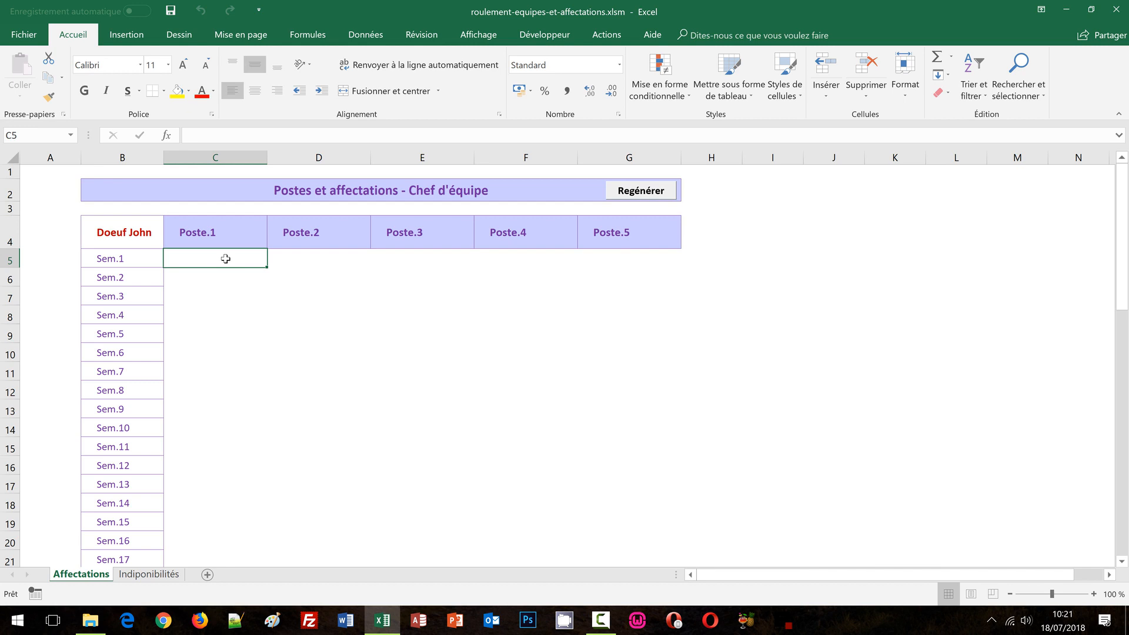
pyautogui.write('=')
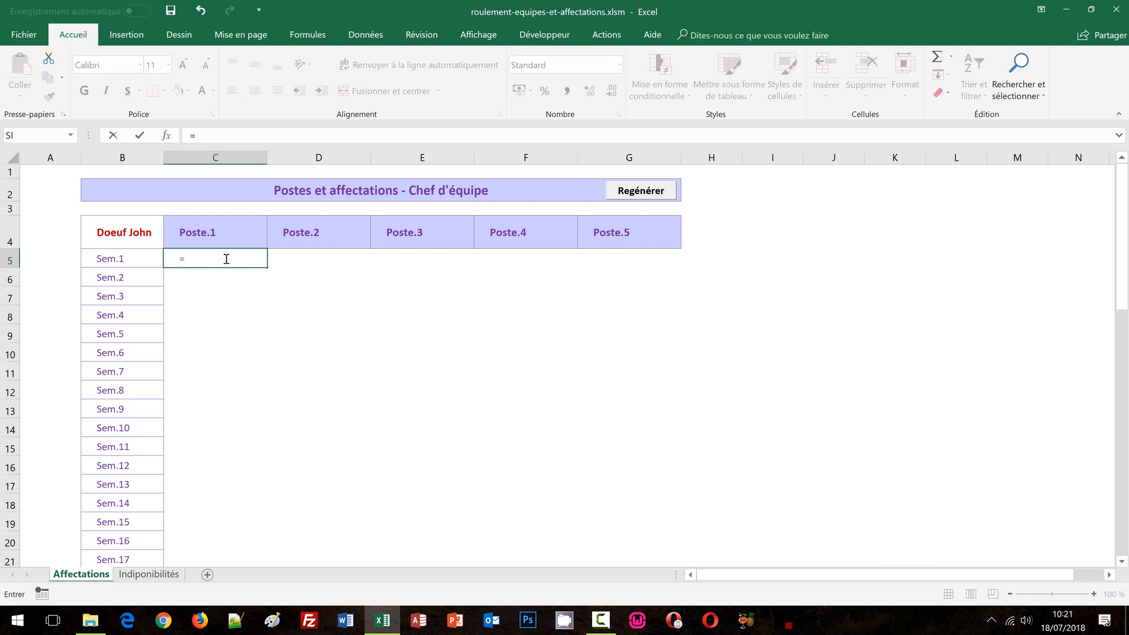
pyautogui.write('recherche')
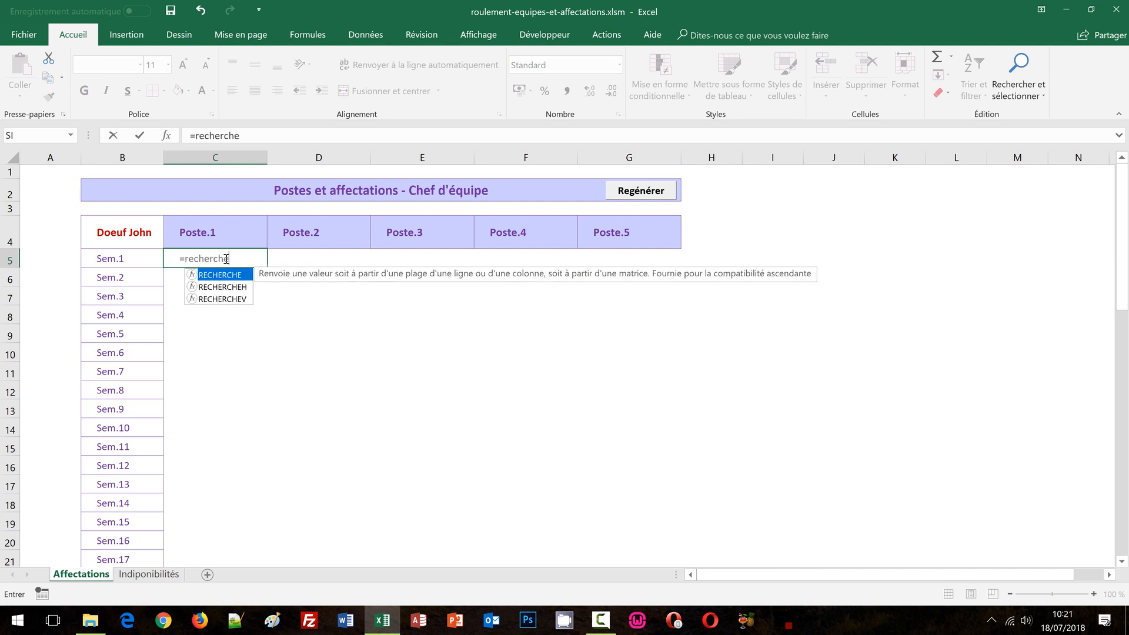
pyautogui.write('v(')
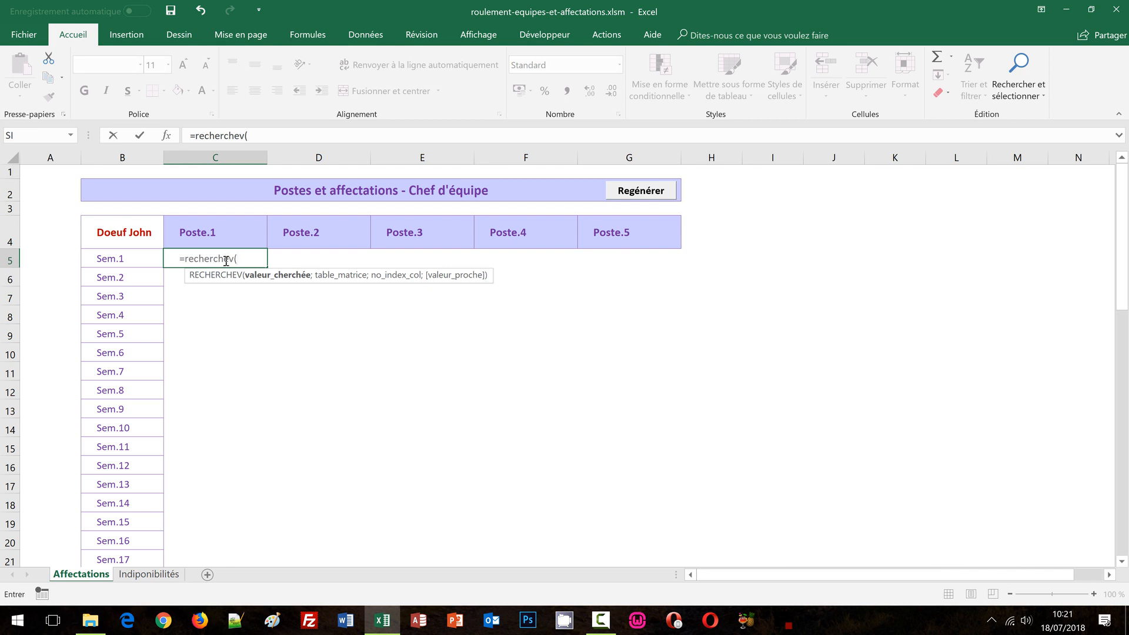
pyautogui.click(118, 258)
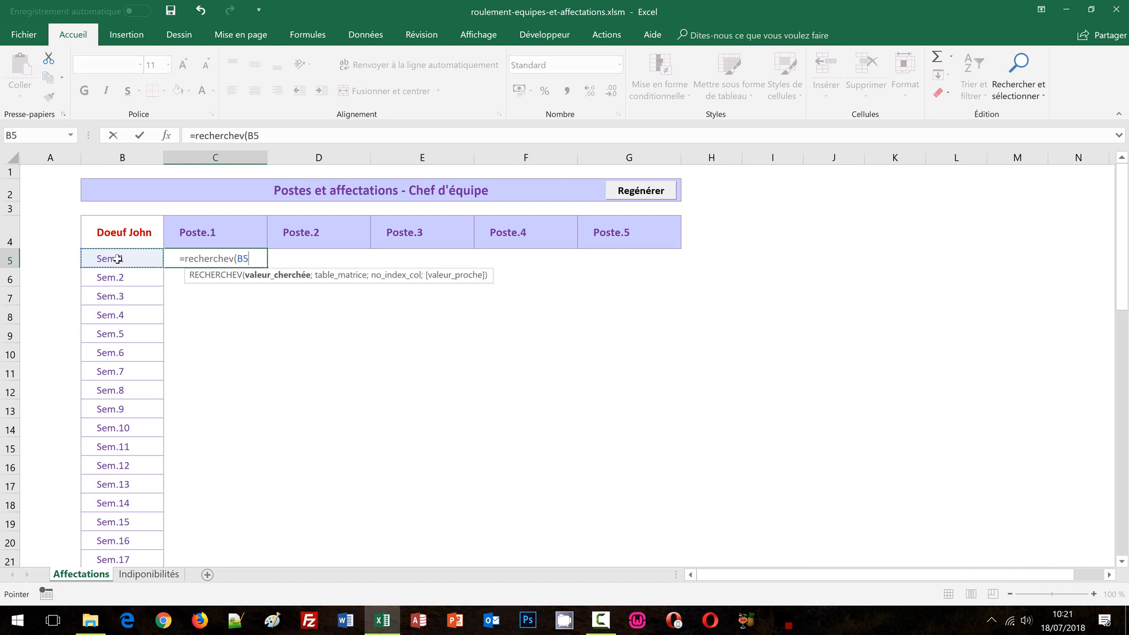
pyautogui.press('F4')
pyautogui.press('F4')
pyautogui.press('F4')
pyautogui.write(';')
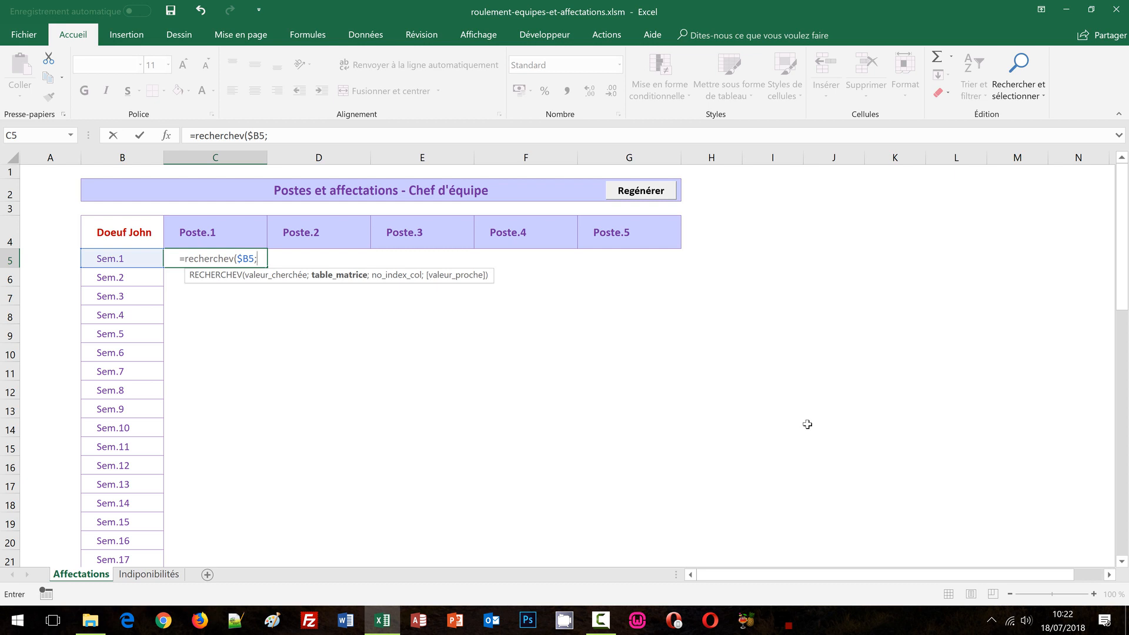
# - Set the formula's lookup table to the whole columns $I:$S of the Indiponibilités sheet
pyautogui.click(166, 575)
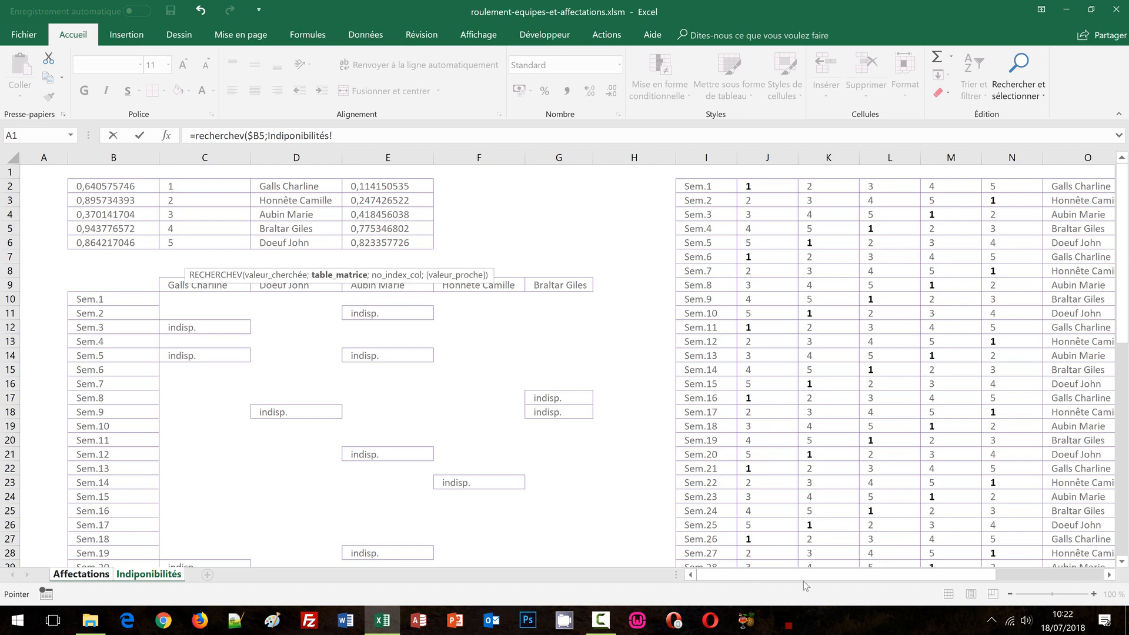
pyautogui.moveTo(880, 579); pyautogui.dragTo(938, 580)
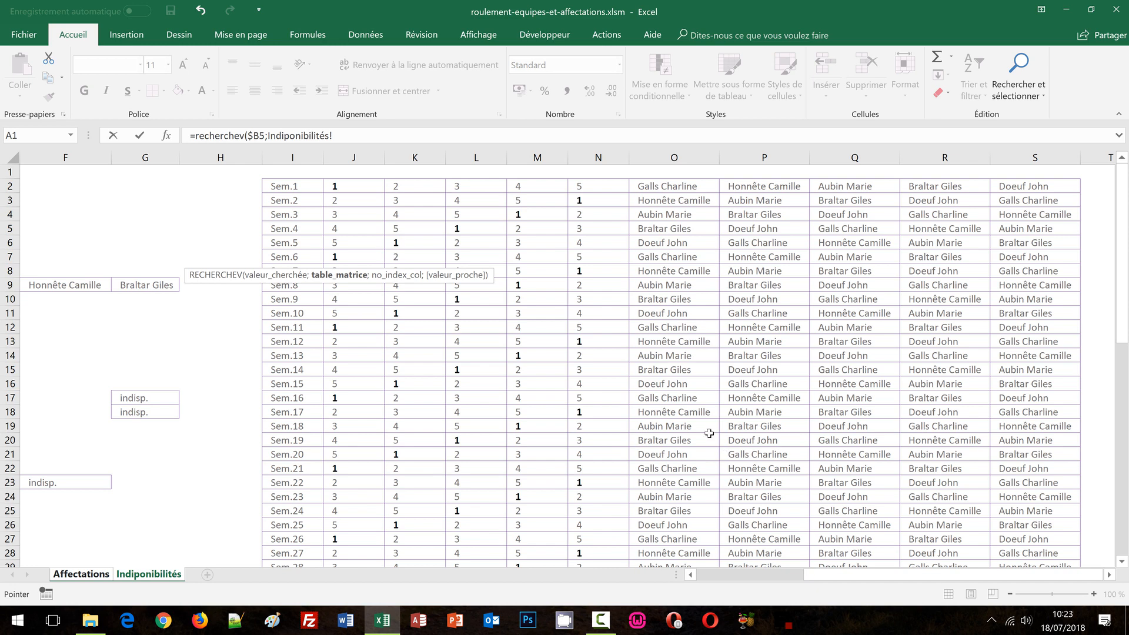
pyautogui.click(294, 187)
pyautogui.moveTo(304, 158); pyautogui.dragTo(1033, 160)
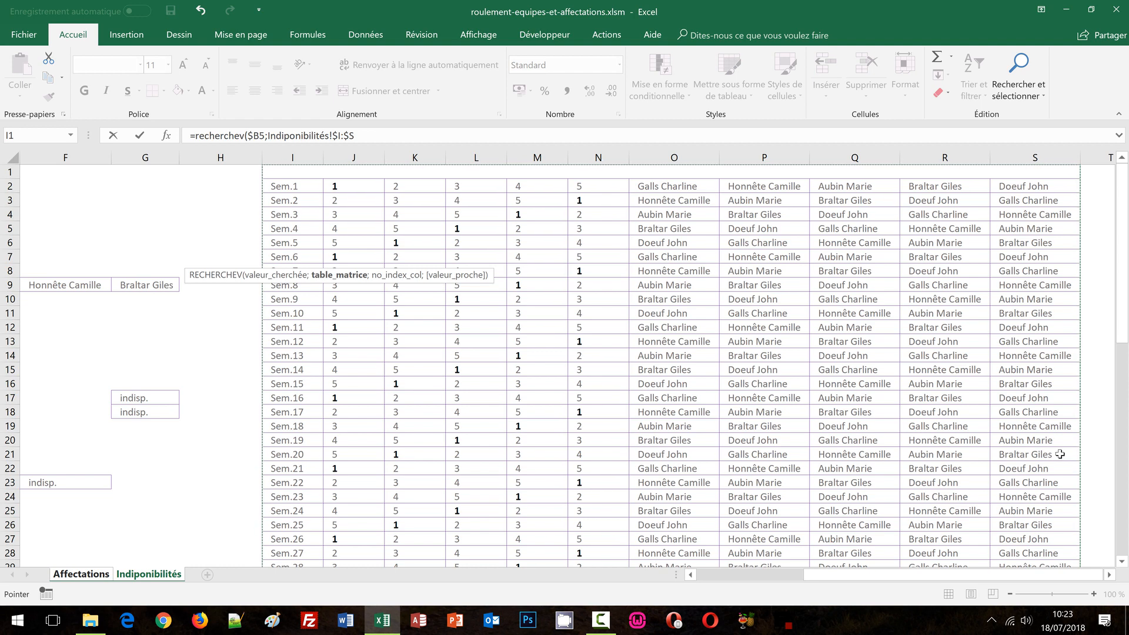
pyautogui.write(';')
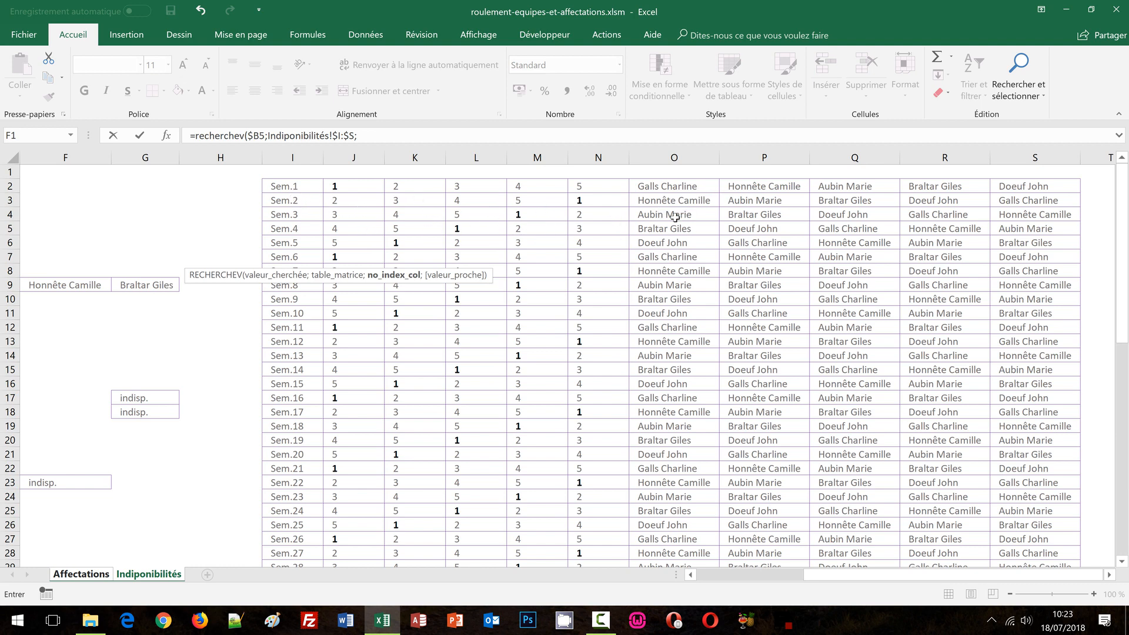
# - Complete the RECHERCHEV arguments with column index 7 and faux for an exact match
pyautogui.click(421, 134)
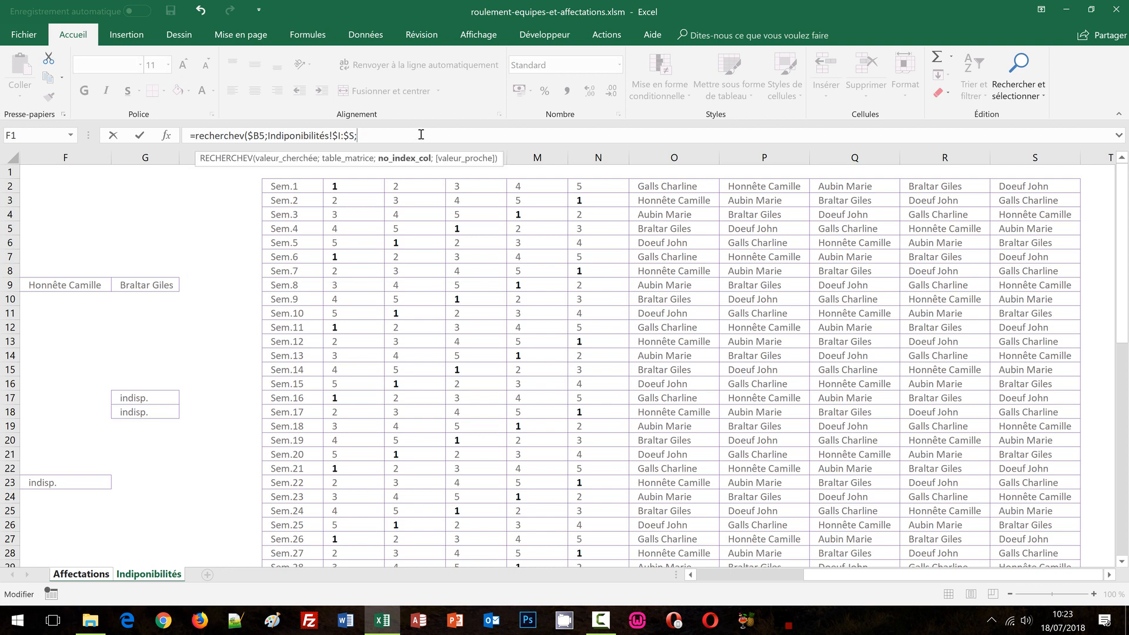
pyautogui.write('7;')
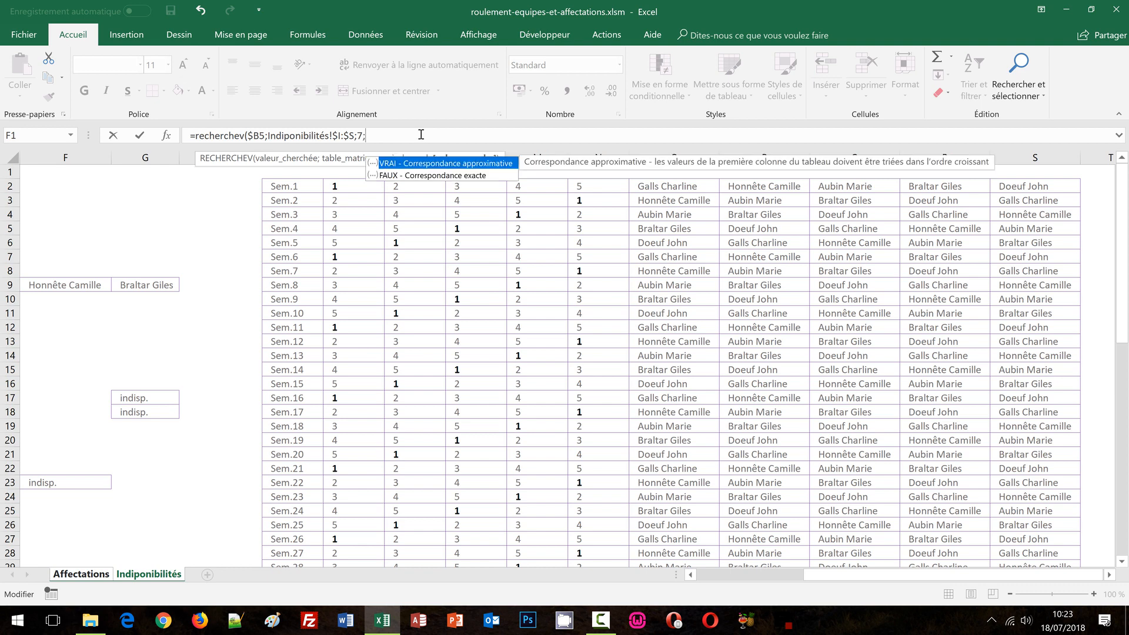
pyautogui.write('faux)')
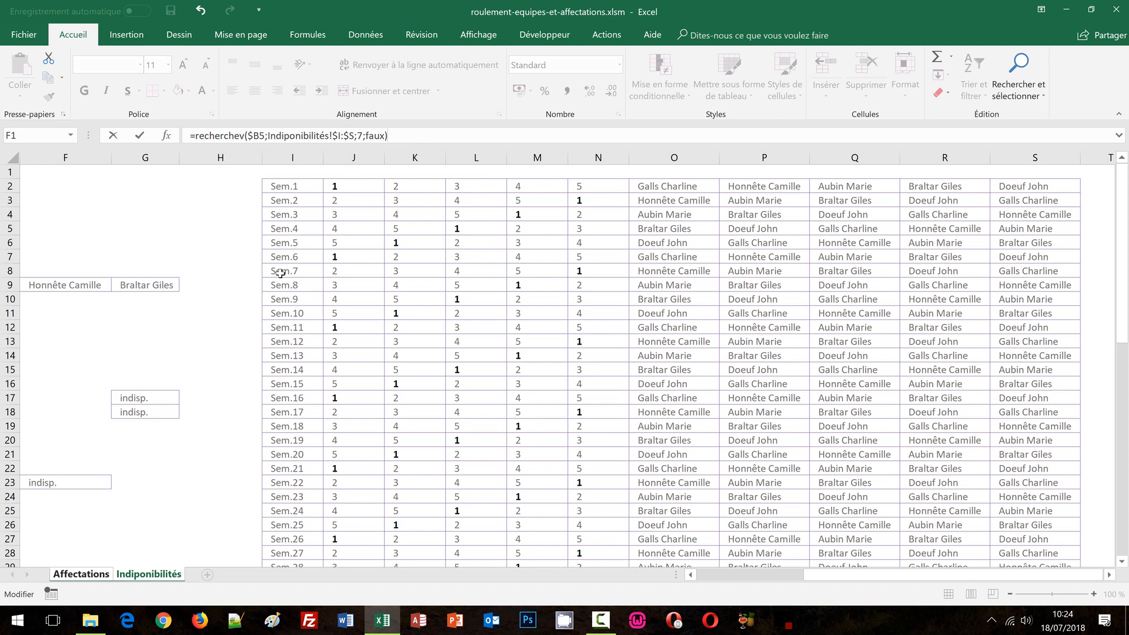
# - Validate the lookup formula in C5, compare its result with the Indiponibilités sheet, and copy it across to G5
pyautogui.press('Return')
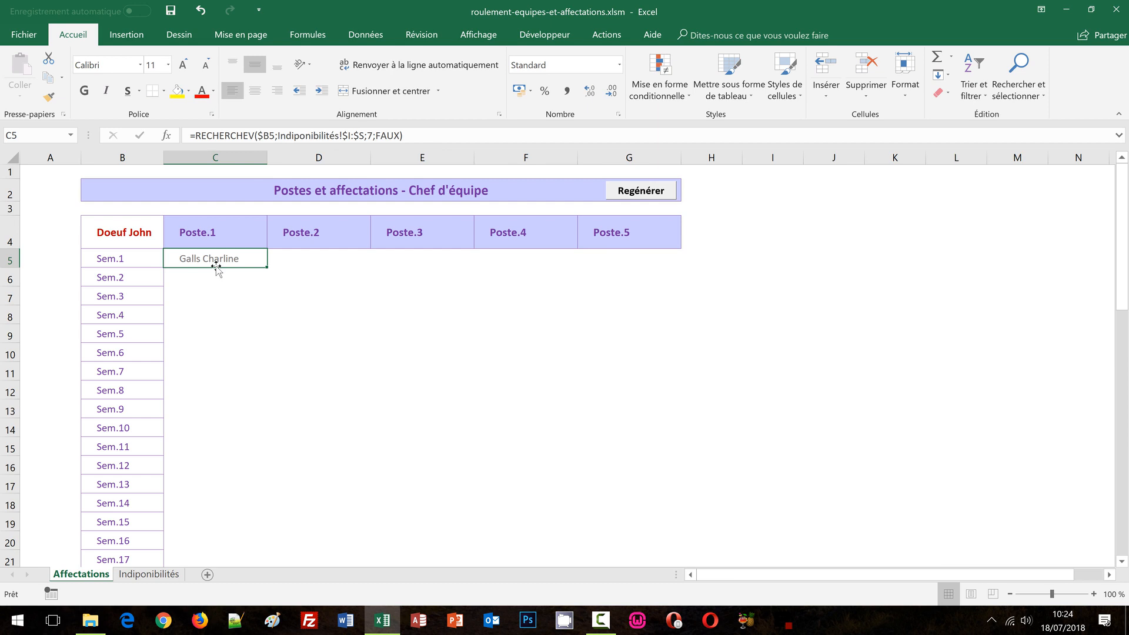
pyautogui.click(166, 574)
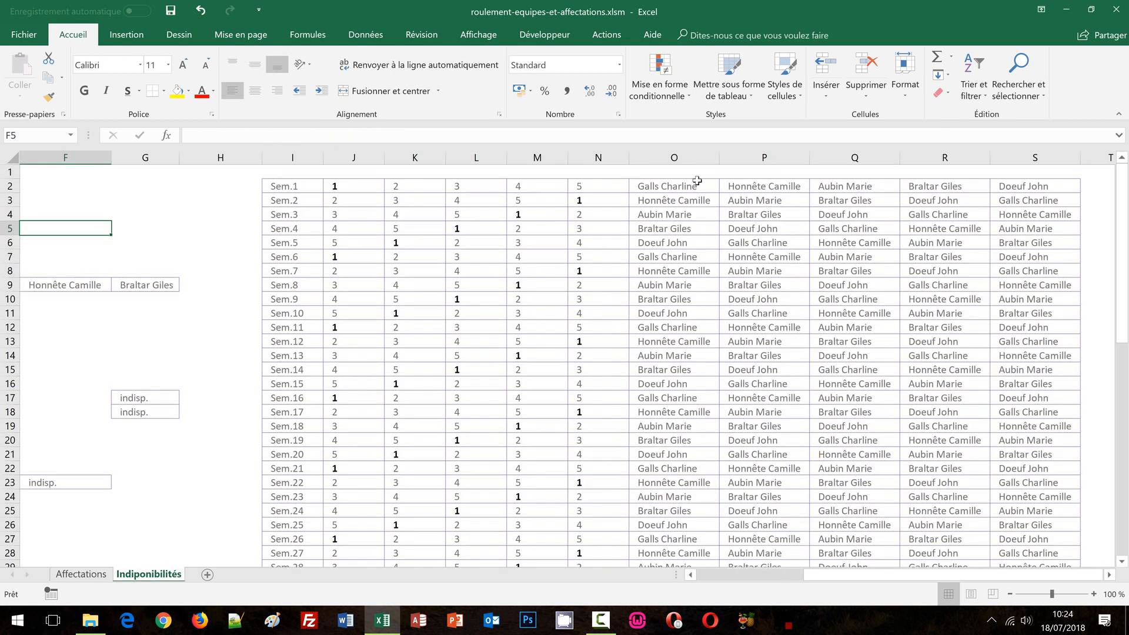
pyautogui.click(83, 574)
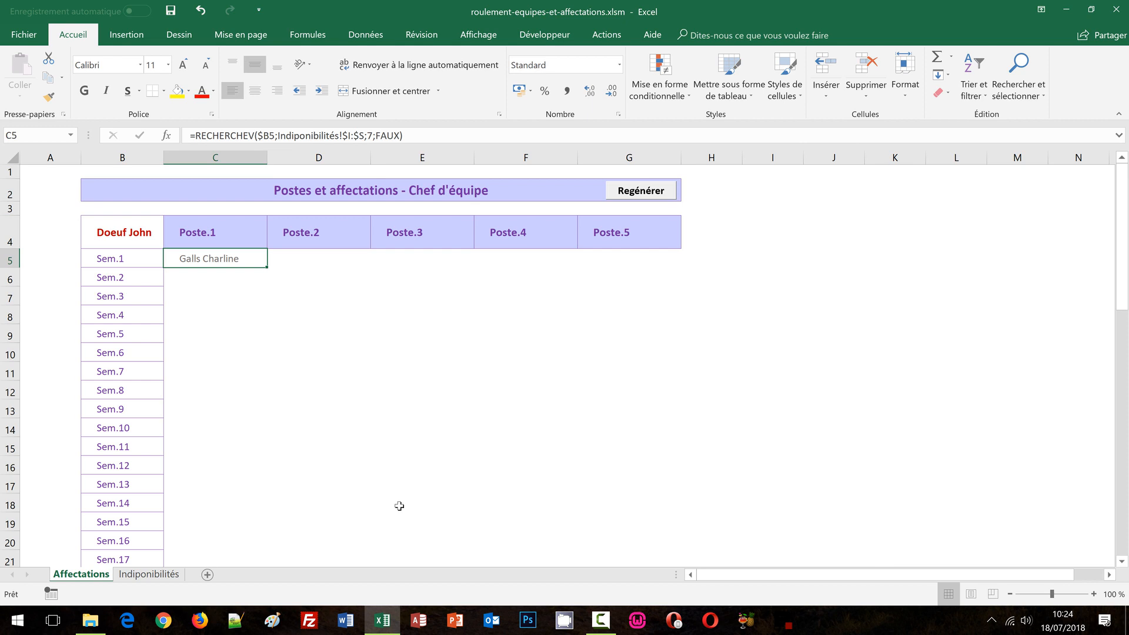
pyautogui.moveTo(267, 267); pyautogui.dragTo(655, 277)
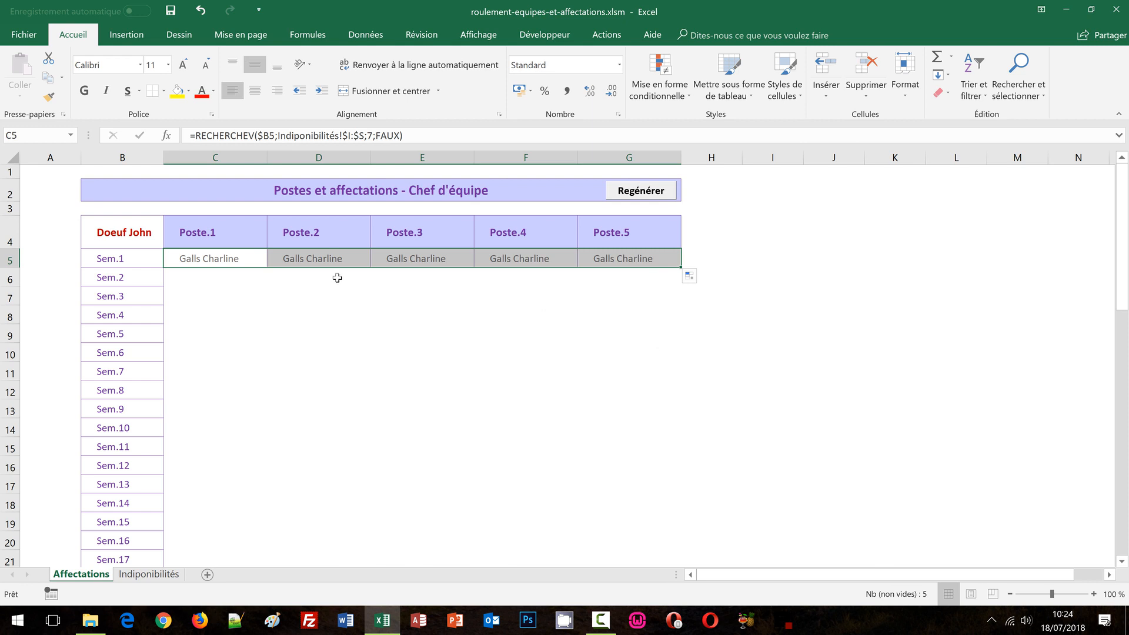
# - Set the column index of the Poste.2 formula in D5 to 8 and ignore the inconsistent formula error
pyautogui.click(328, 257)
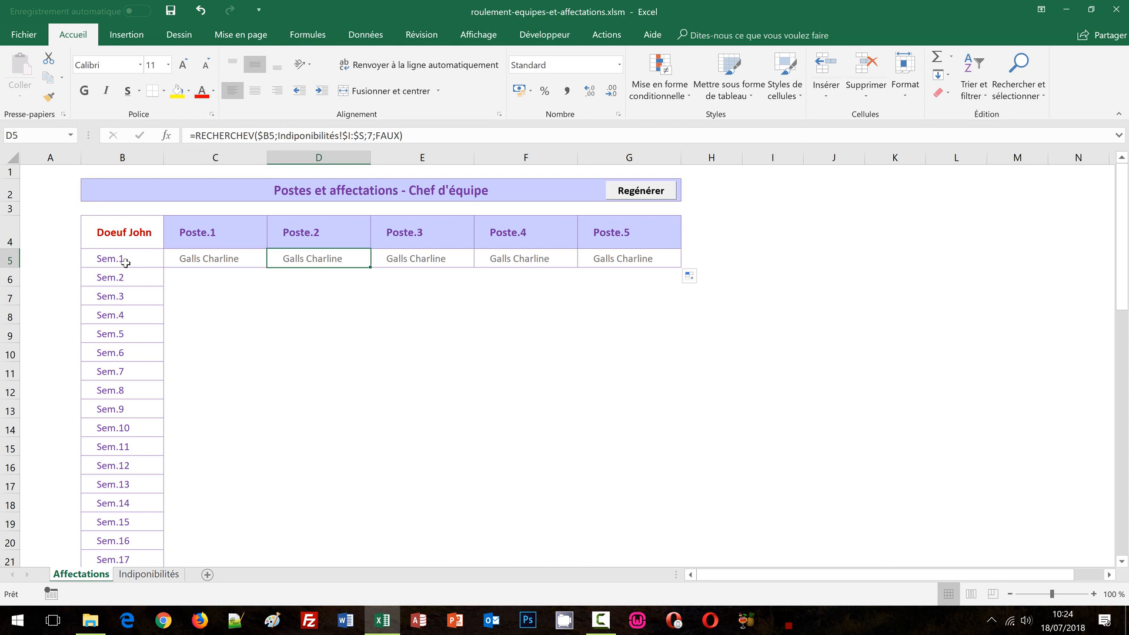
pyautogui.click(367, 137)
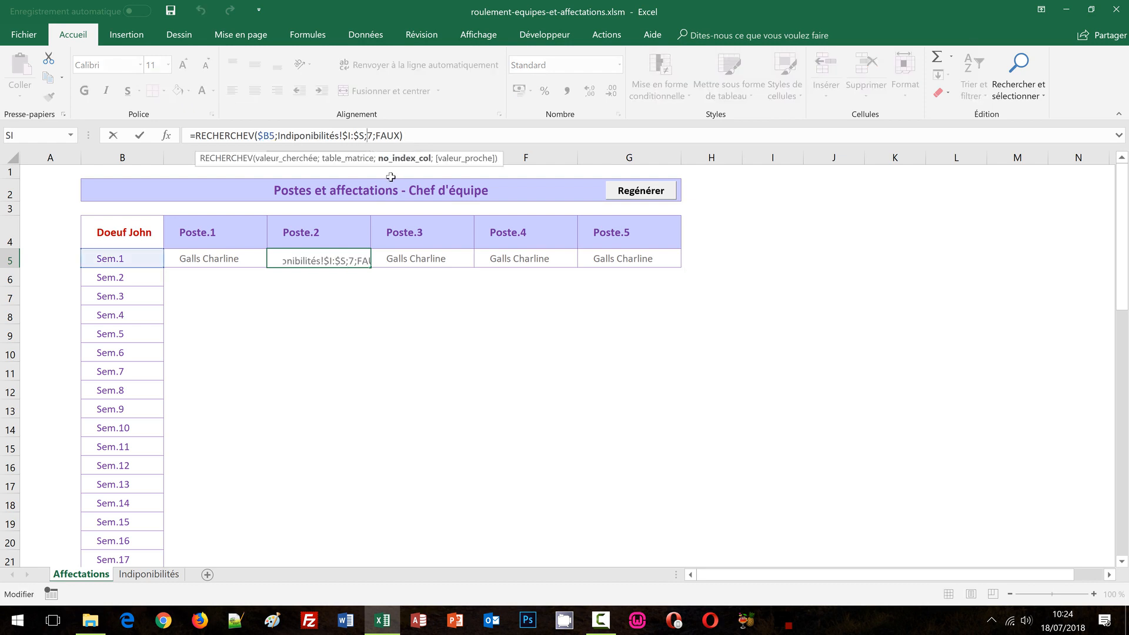
pyautogui.hotkey('shift', 'Right')
pyautogui.write('8')
pyautogui.hotkey('ctrl', 'Return')
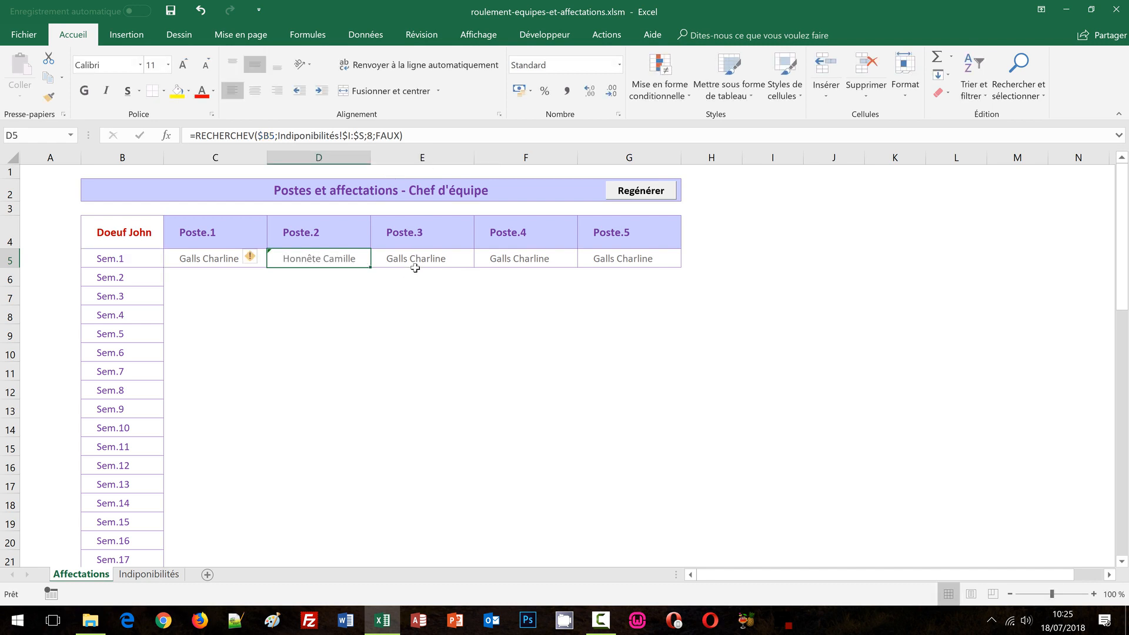
pyautogui.click(264, 263)
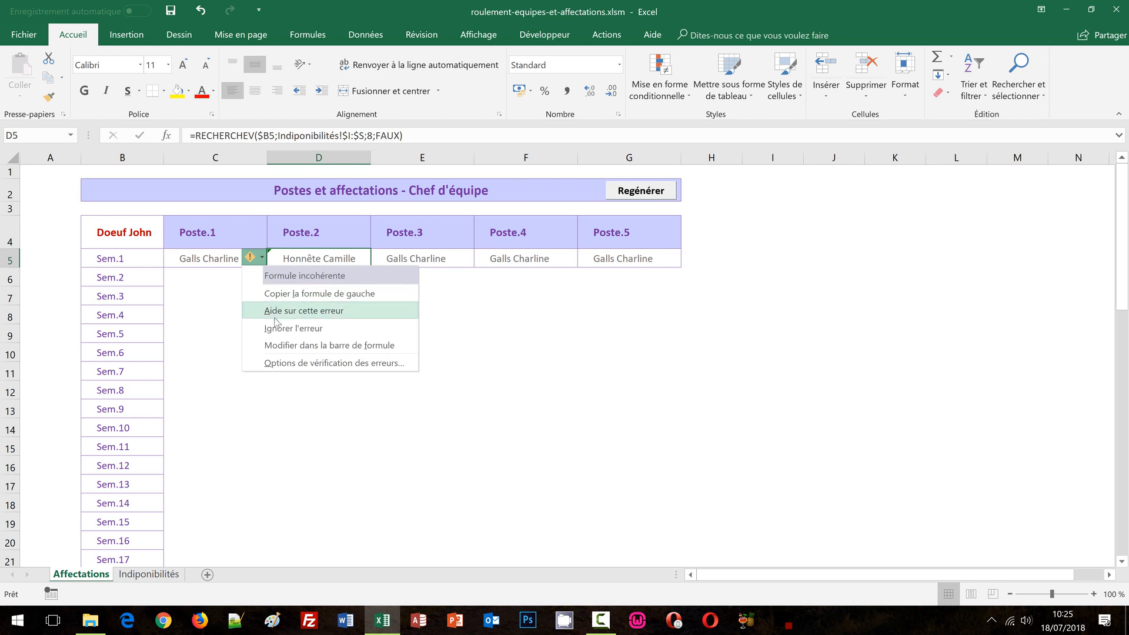
pyautogui.click(292, 331)
# - Set the column index of the RECHERCHEV formula in E5, under Poste.3, to 9
pyautogui.click(442, 261)
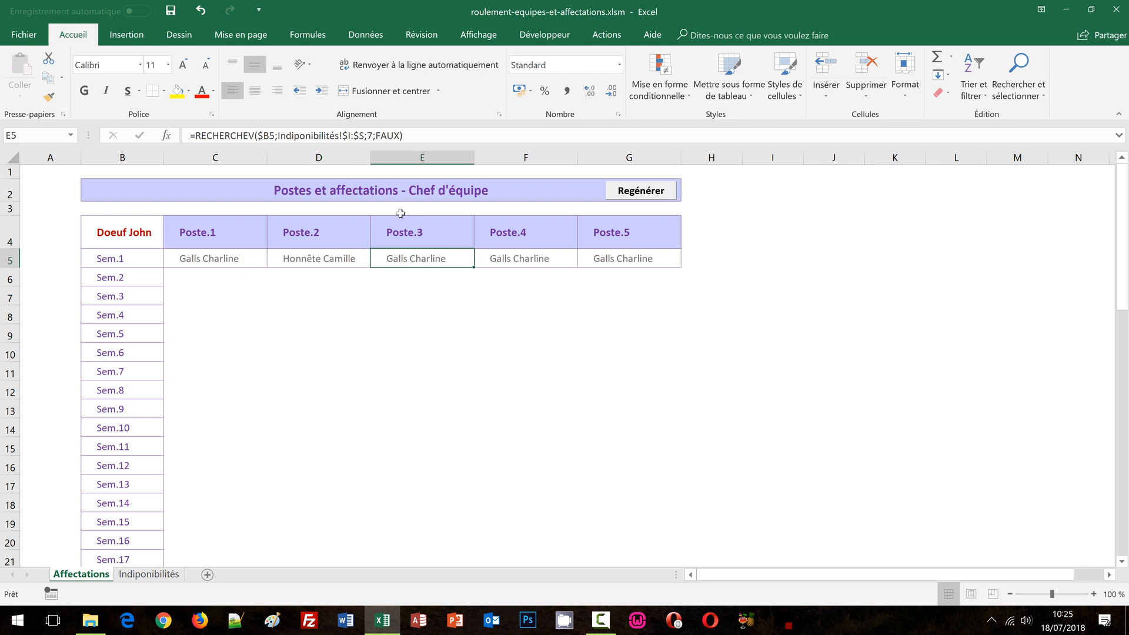
pyautogui.click(371, 135)
pyautogui.press('Delete')
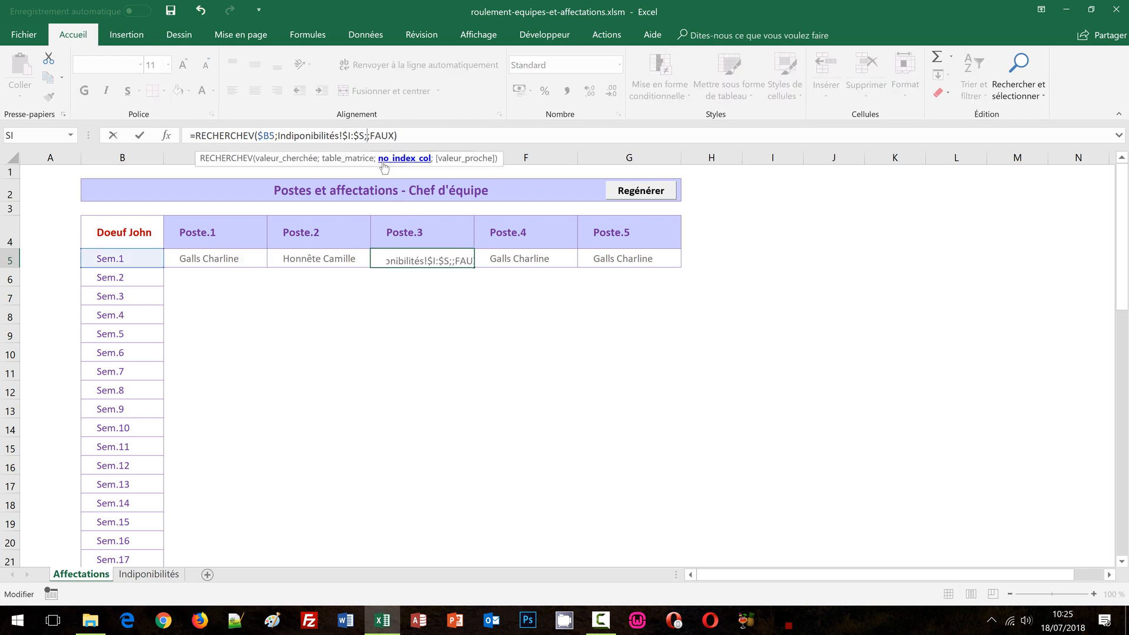
pyautogui.write('9')
pyautogui.hotkey('ctrl', 'Return')
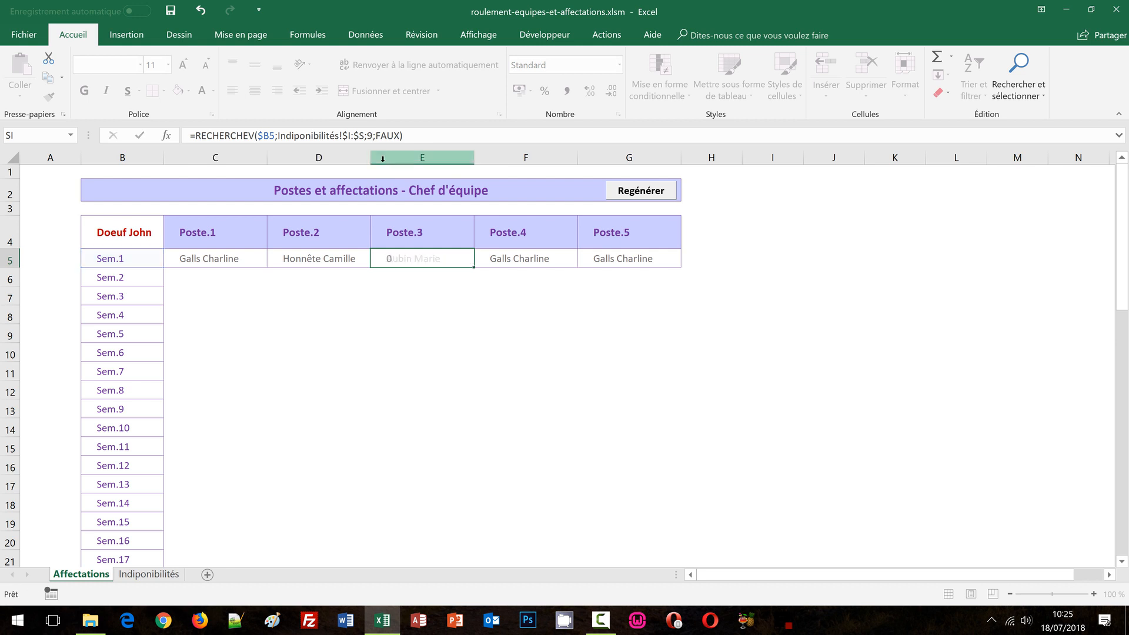
# - Set the column index of the RECHERCHEV formula in F5, under Poste.4, to 10
pyautogui.click(503, 260)
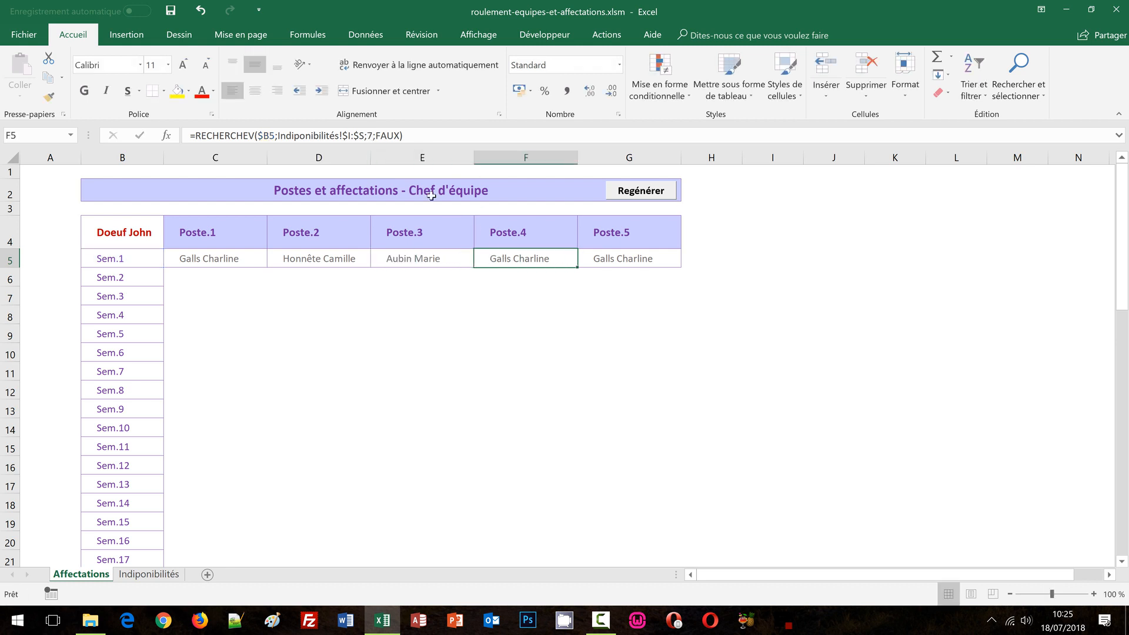
pyautogui.click(368, 136)
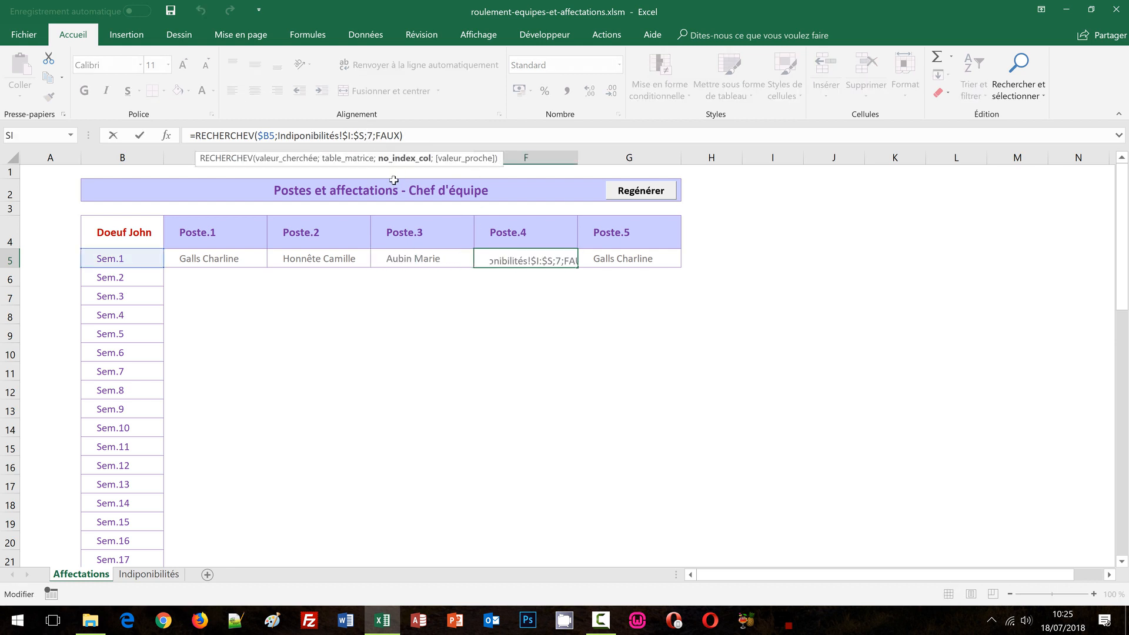
pyautogui.press('Delete')
pyautogui.write('10')
pyautogui.hotkey('ctrl', 'Return')
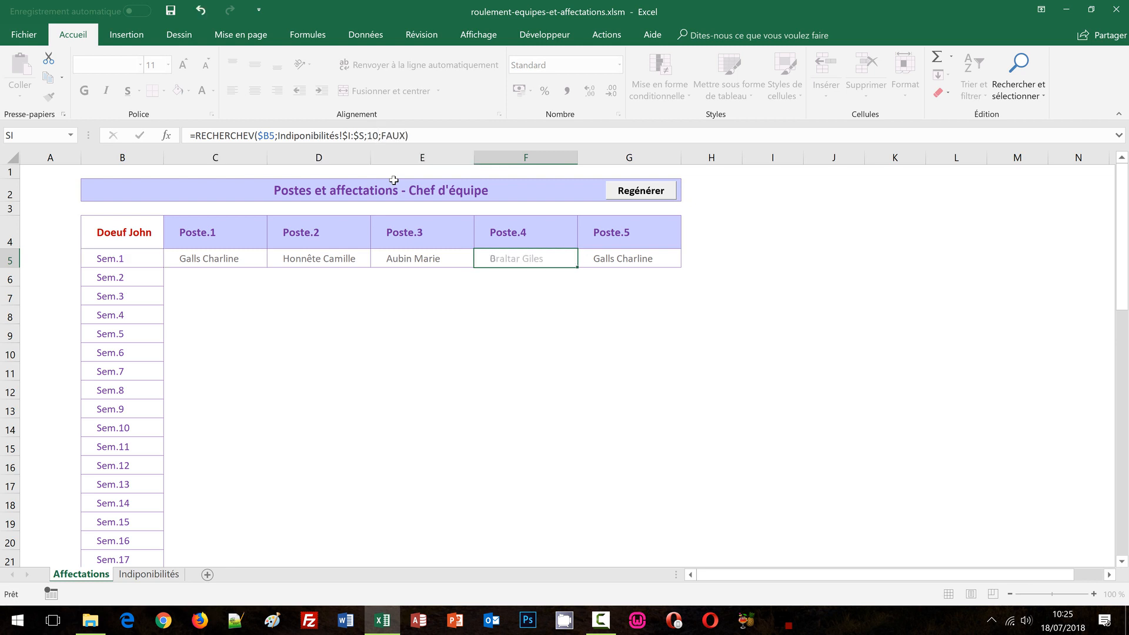
# - Set the column index of the RECHERCHEV formula in G5, under Poste.5, to 11
pyautogui.click(600, 257)
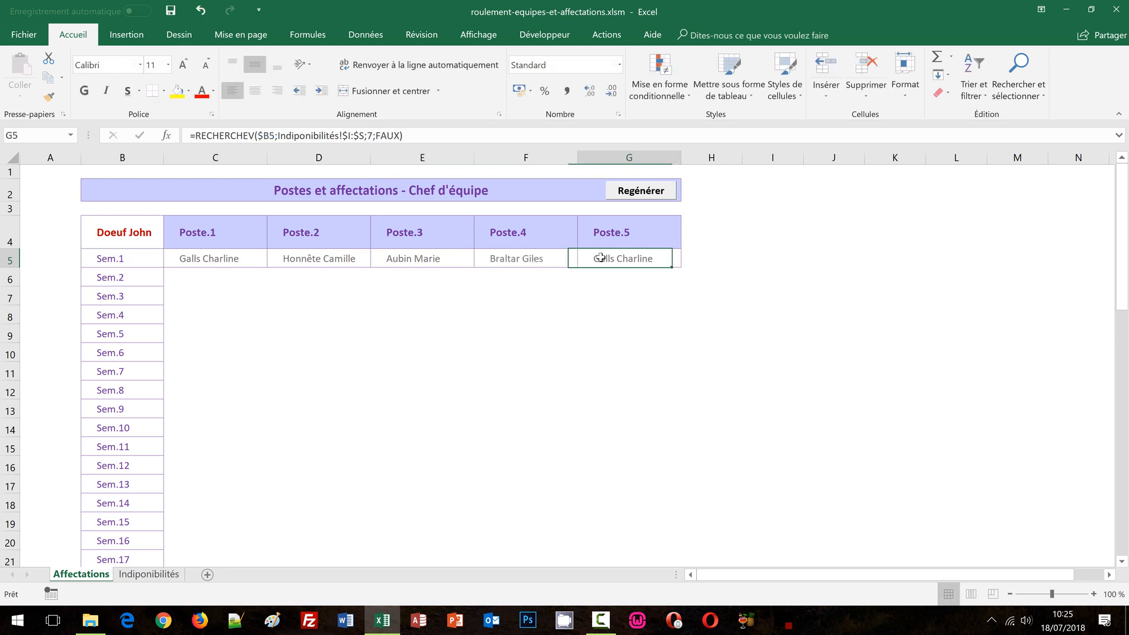
pyautogui.click(371, 136)
pyautogui.hotkey('shift', 'Right')
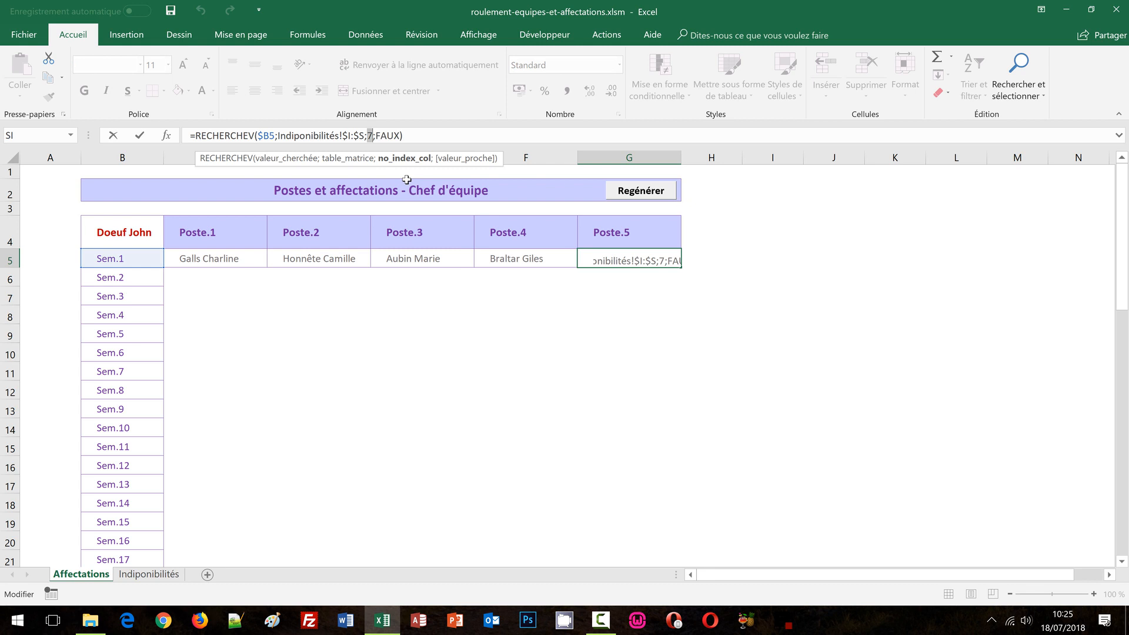
pyautogui.write('11')
pyautogui.hotkey('ctrl', 'Return')
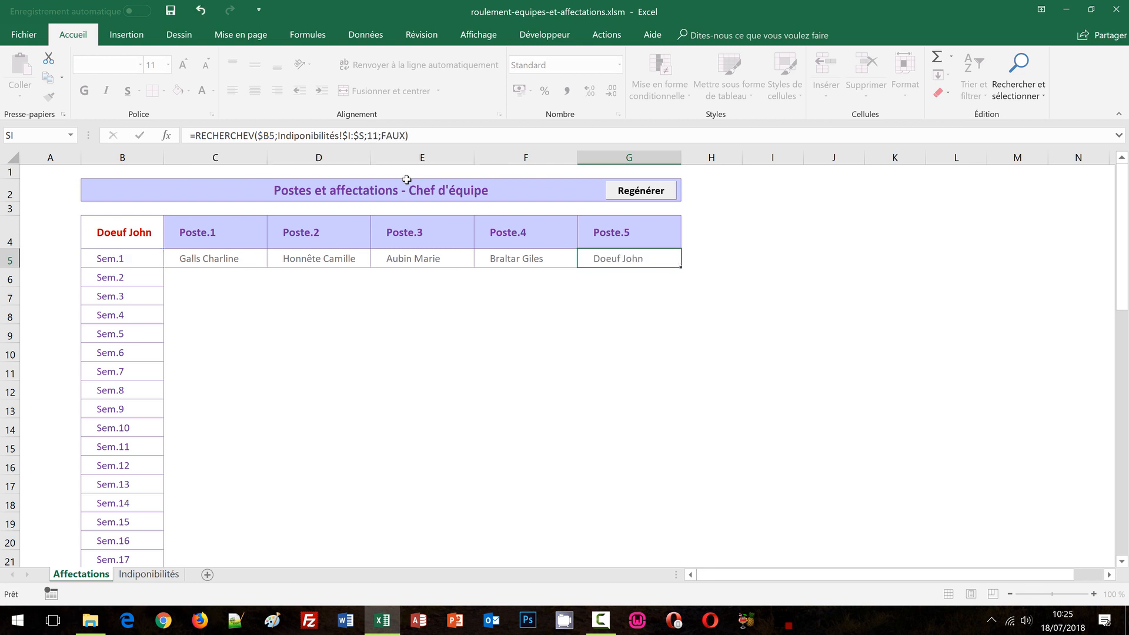
# - Check the five formulas in C5:G5 and copy them down the table for every week of the year
pyautogui.click(247, 259)
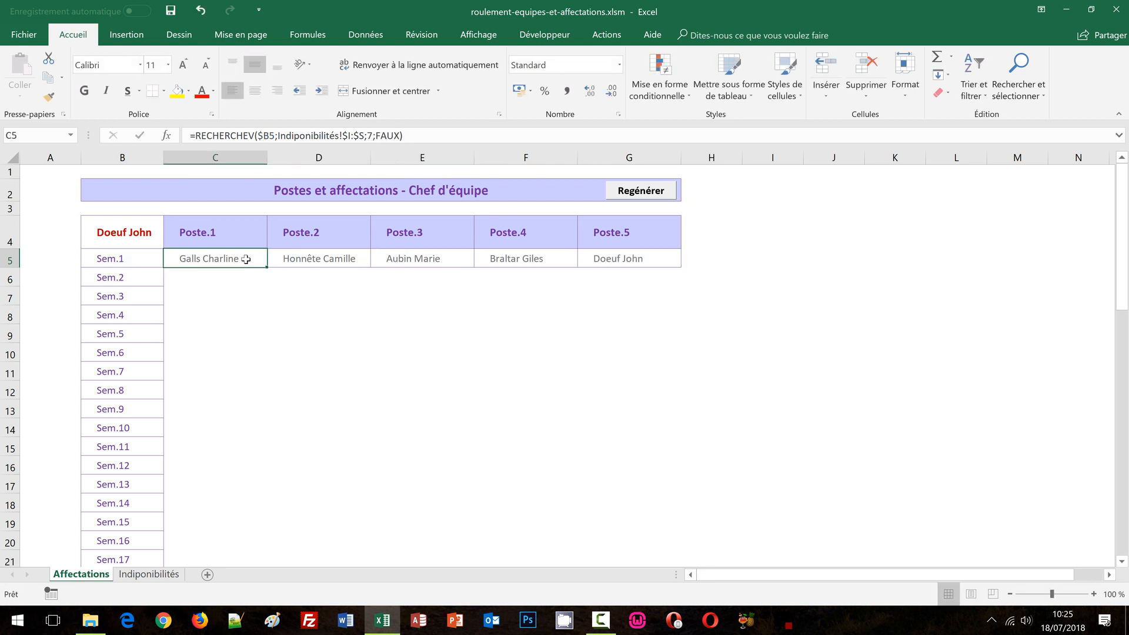
pyautogui.press('Right')
pyautogui.press('Right')
pyautogui.press('Right')
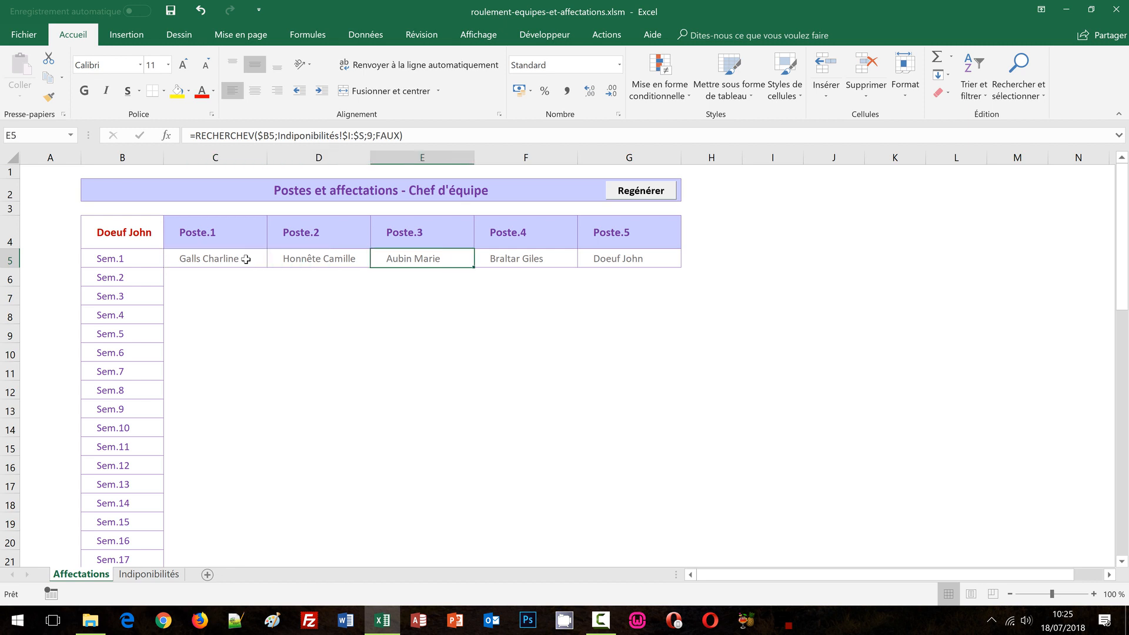
pyautogui.press('Right')
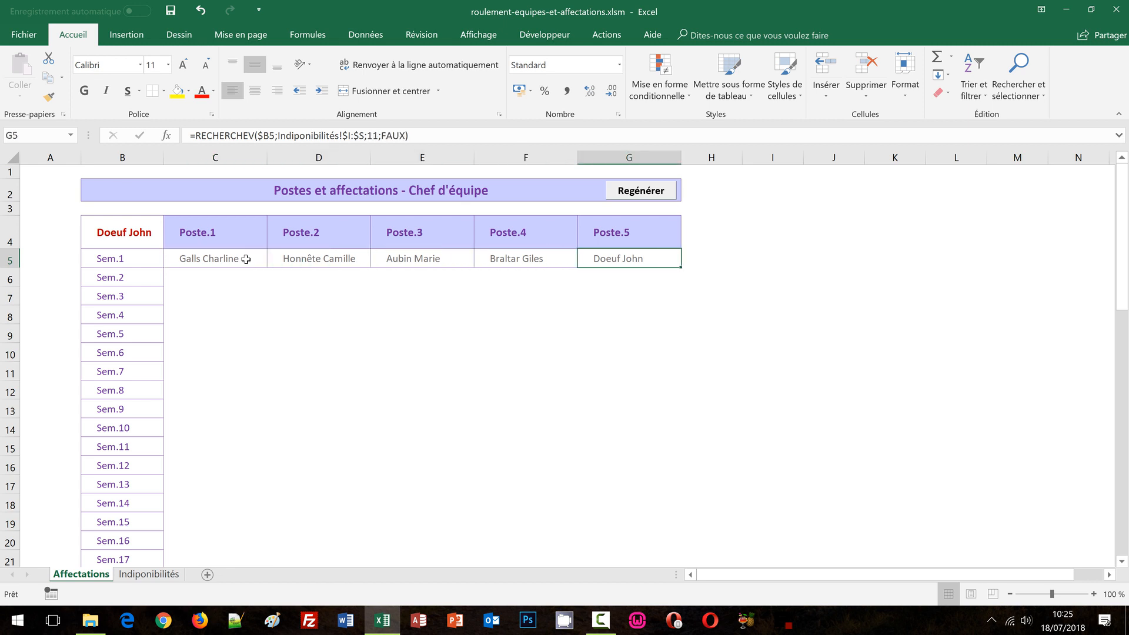
pyautogui.moveTo(246, 260); pyautogui.dragTo(635, 259)
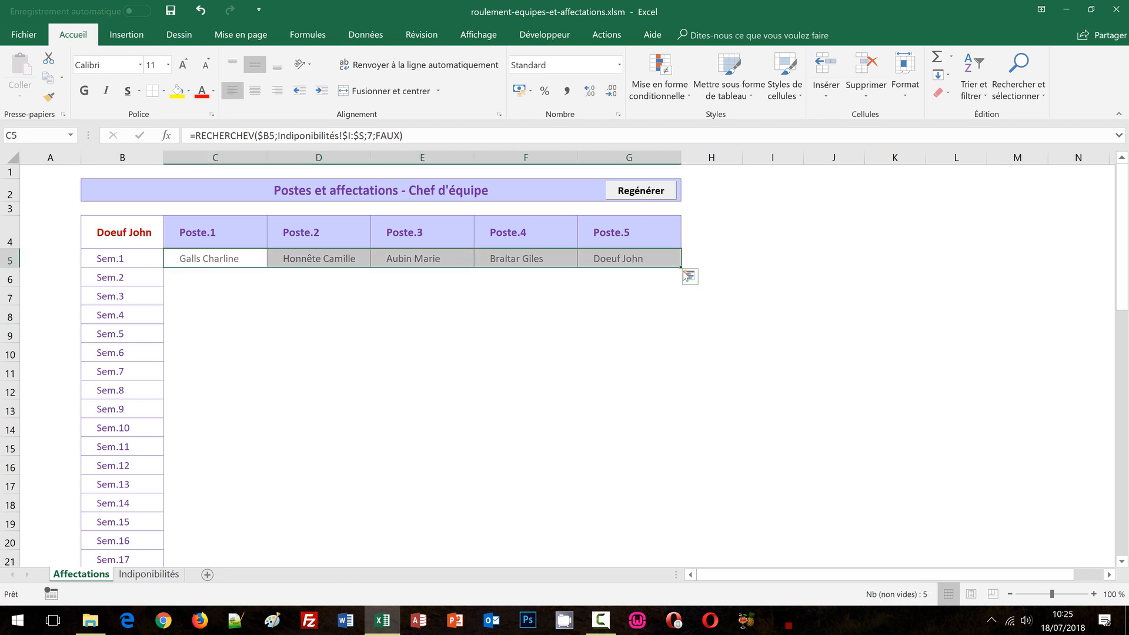
pyautogui.doubleClick(683, 268)
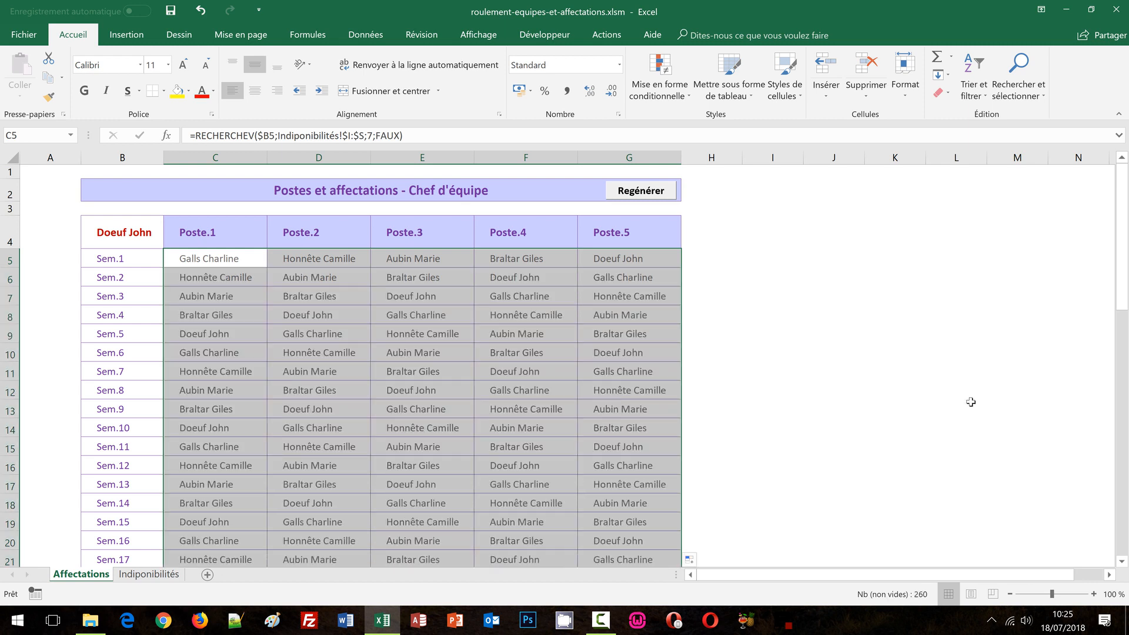
pyautogui.click(883, 405)
pyautogui.scroll(-2, 748, 435)
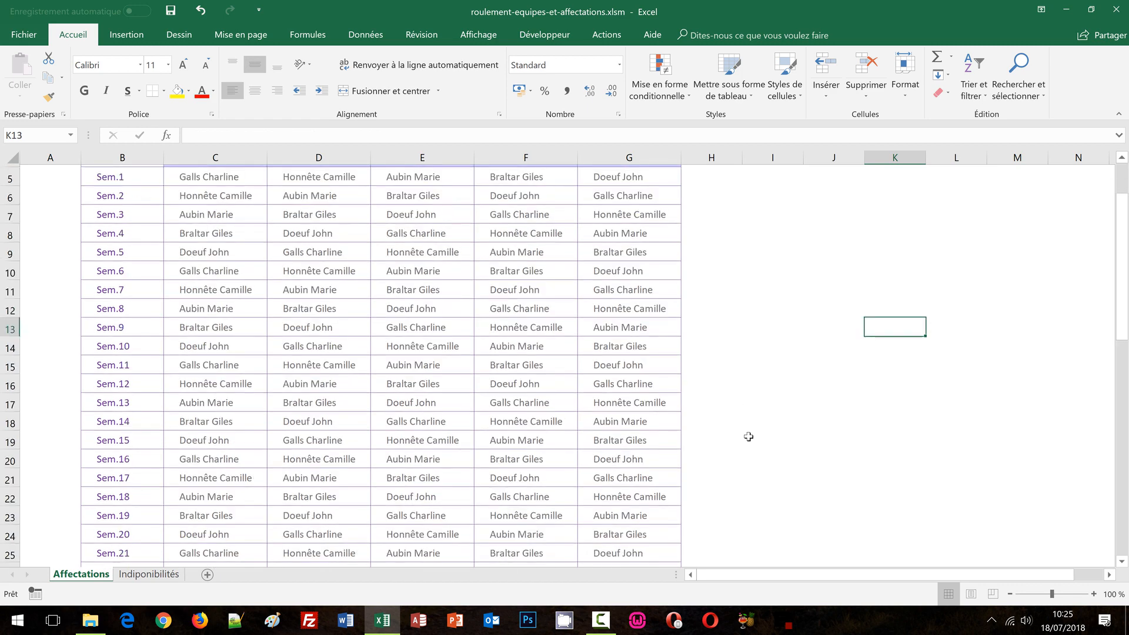
pyautogui.scroll(-8, 749, 436)
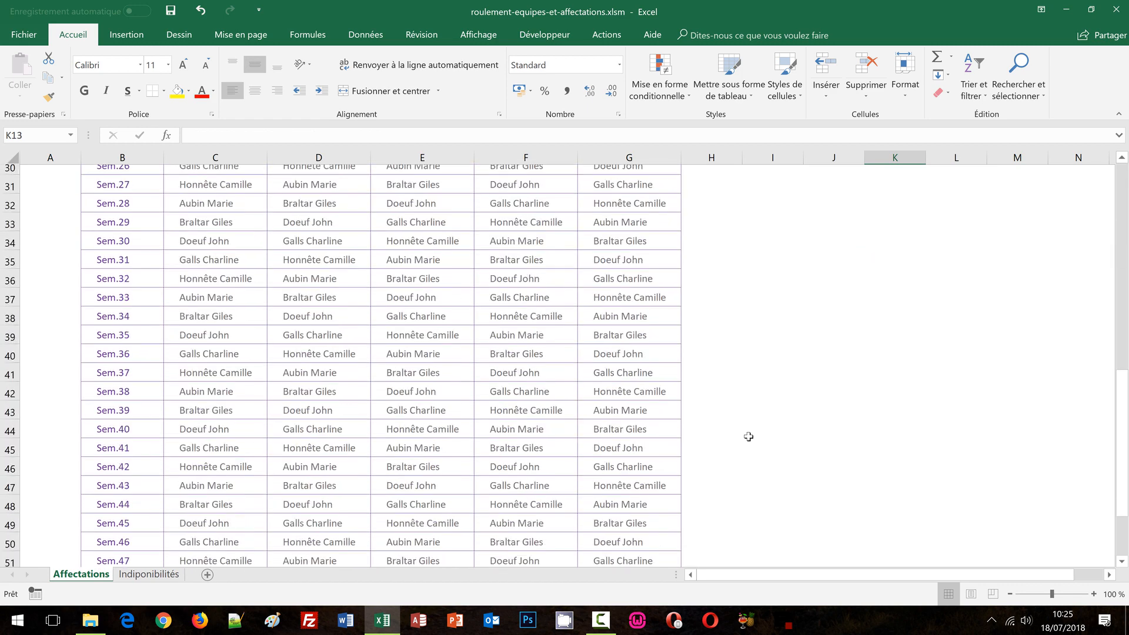
pyautogui.hotkey('ctrl', 'Home')
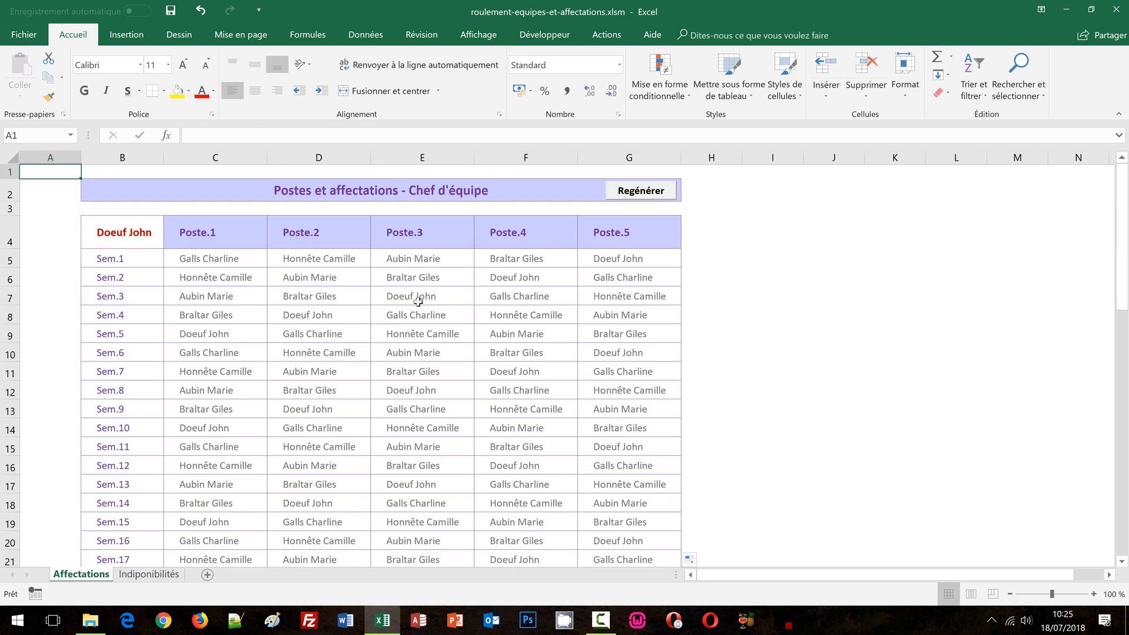
# - Examine the leader rotation down the Poste.1 weeks and across the posts of Sem.1, including the leader chosen in B4
pyautogui.click(198, 257)
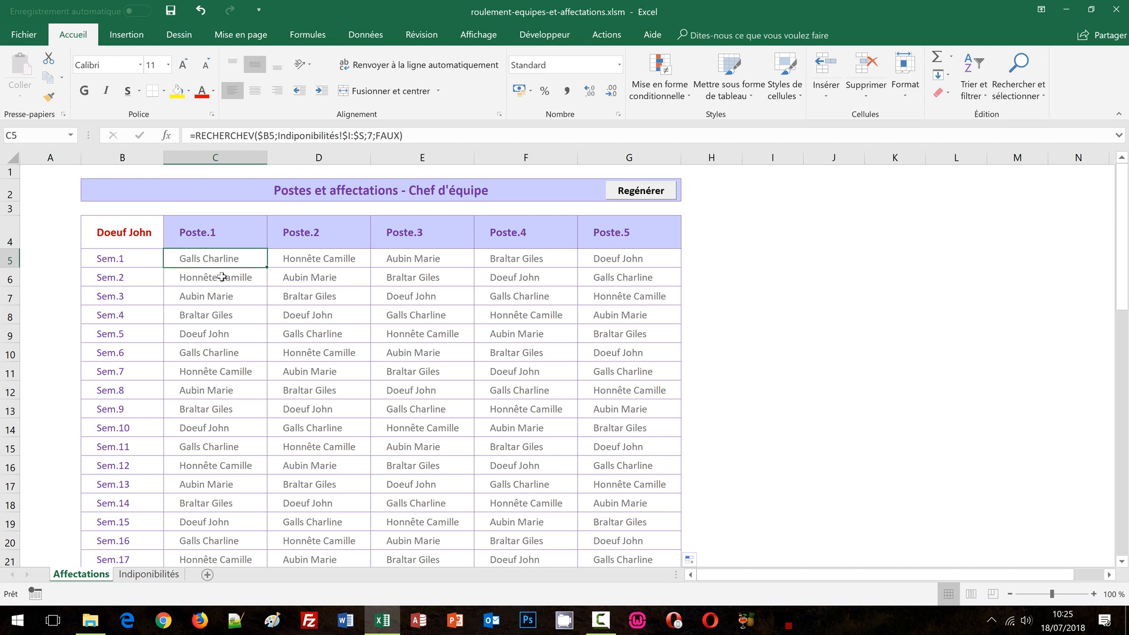
pyautogui.press('Down')
pyautogui.press('Down')
pyautogui.press('Down')
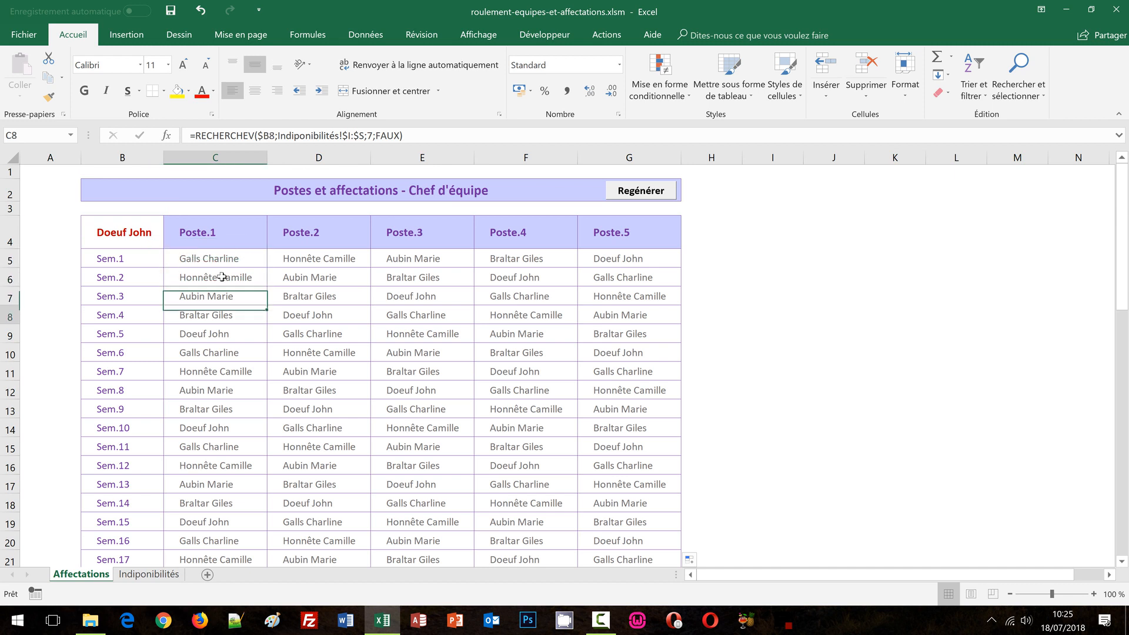
pyautogui.press('Down')
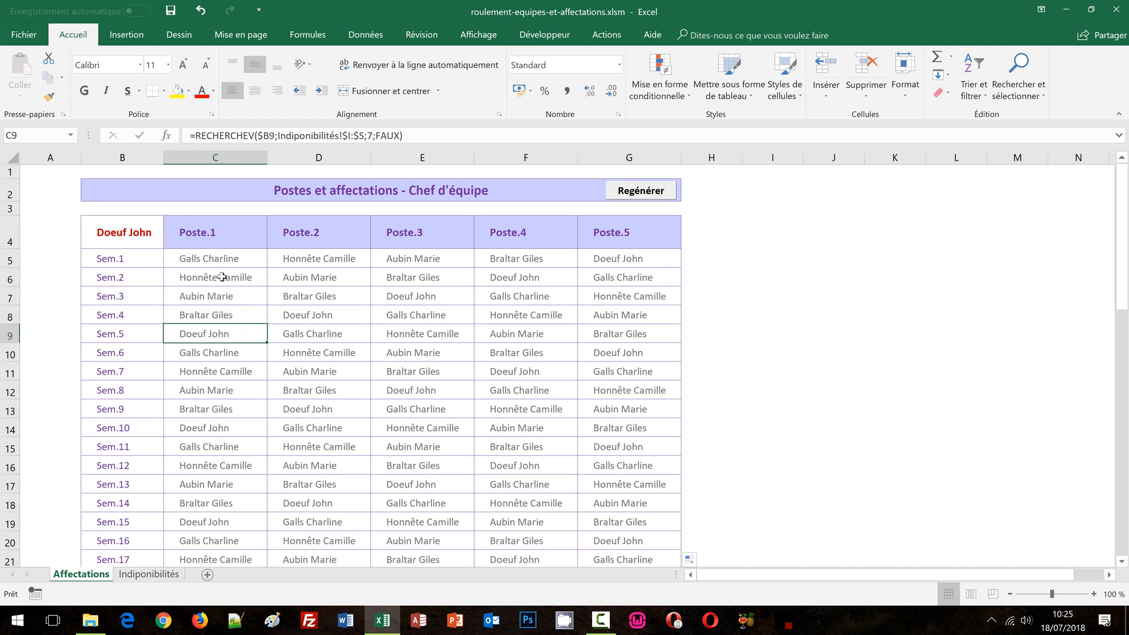
pyautogui.press('Down')
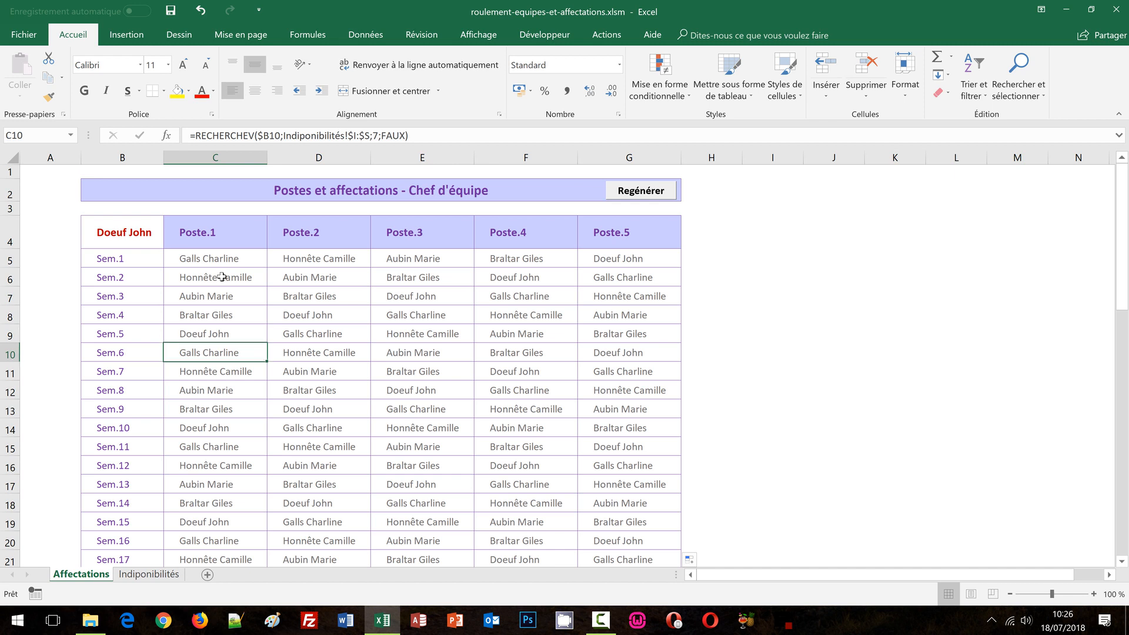
pyautogui.click(322, 255)
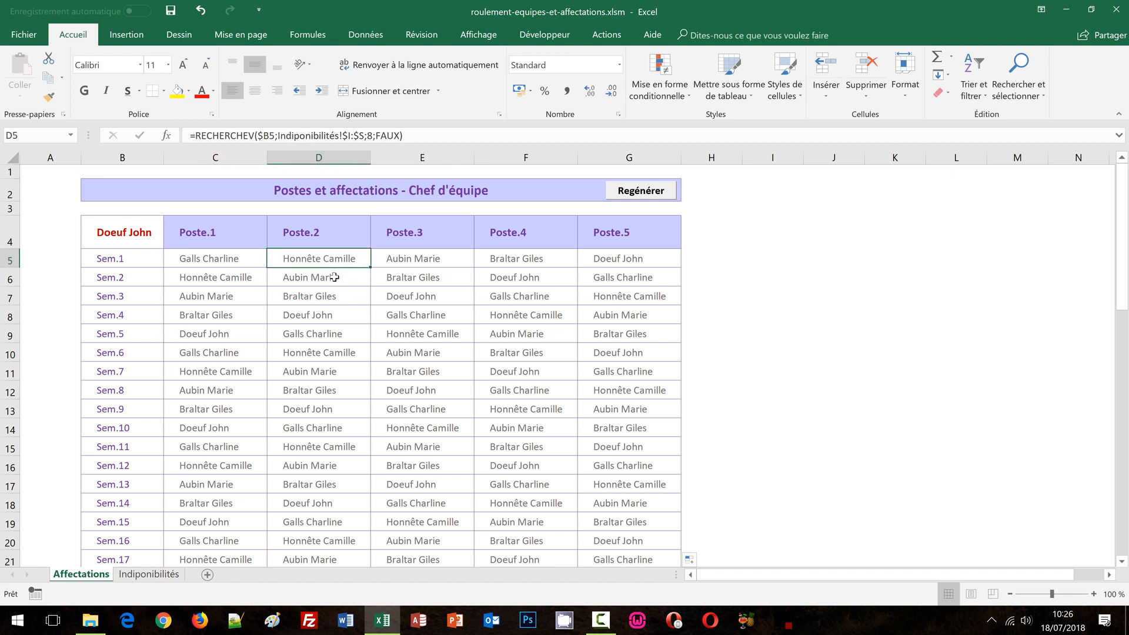
pyautogui.press('Right')
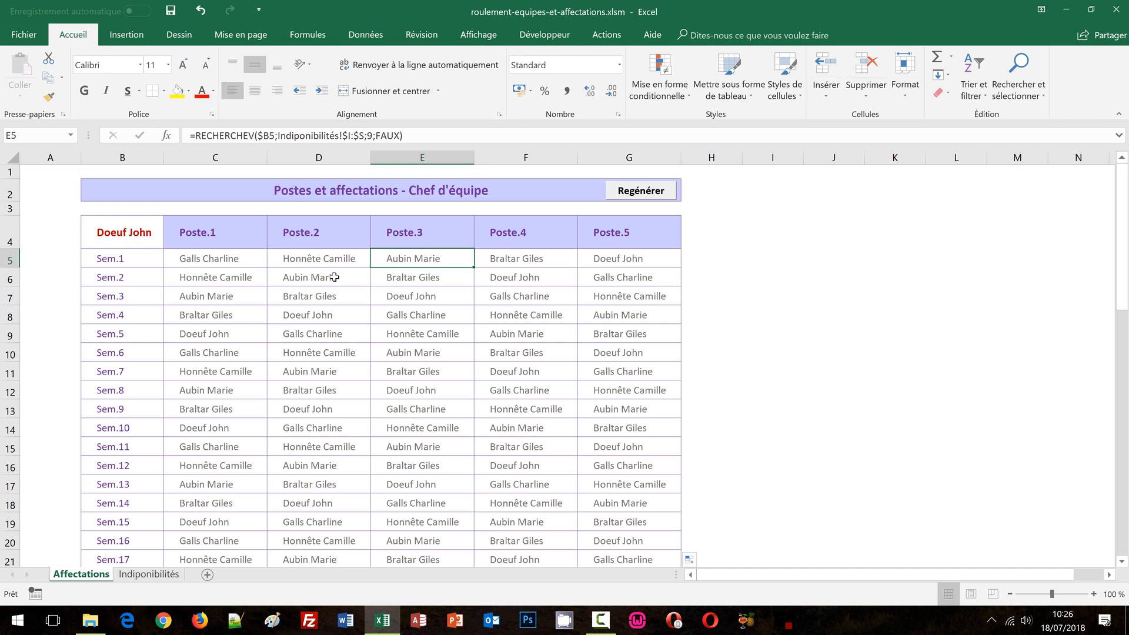
pyautogui.press('Right')
pyautogui.press('Right')
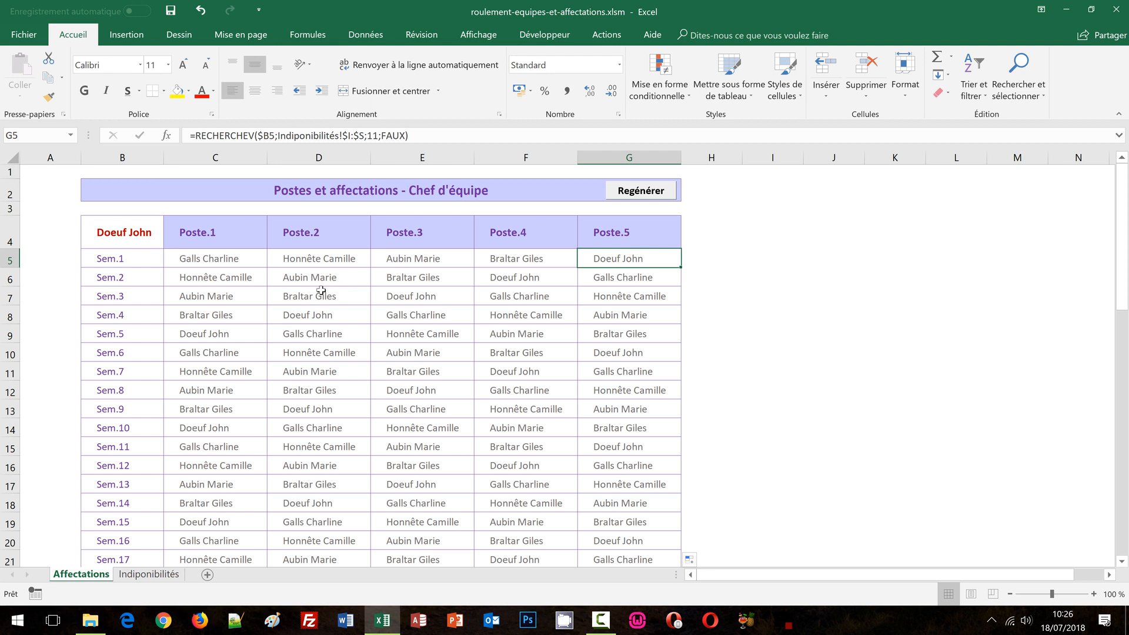
pyautogui.click(250, 259)
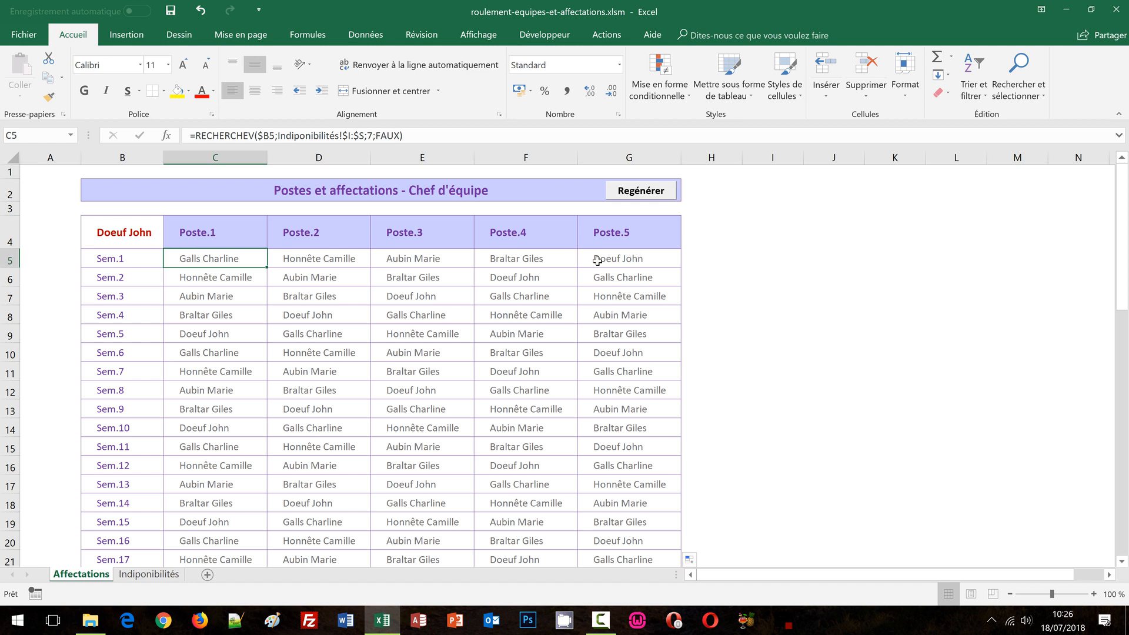
pyautogui.click(150, 238)
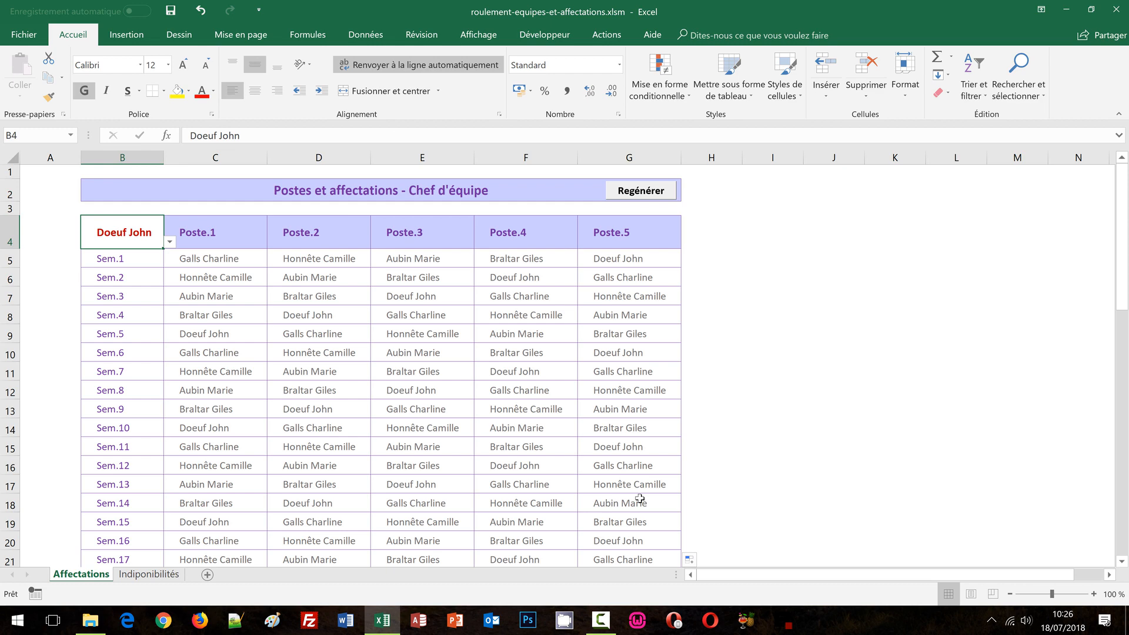
pyautogui.click(217, 264)
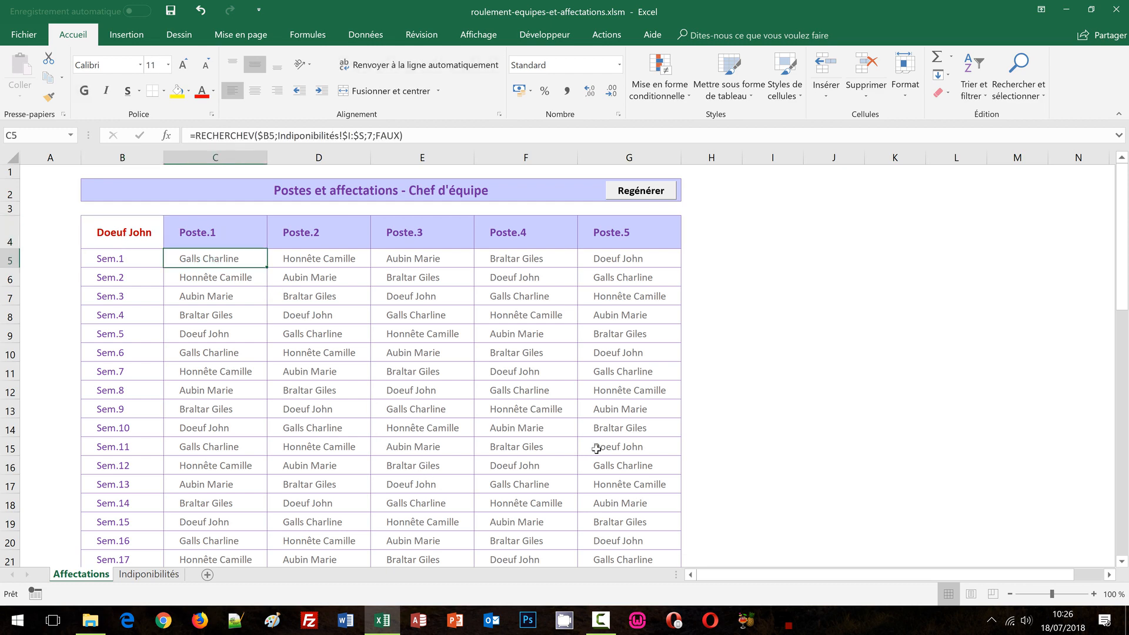
# - Select the assignments C5:G56 for all 52 weeks and start a new conditional formatting rule based on a formula
pyautogui.scroll(-9, 597, 449)
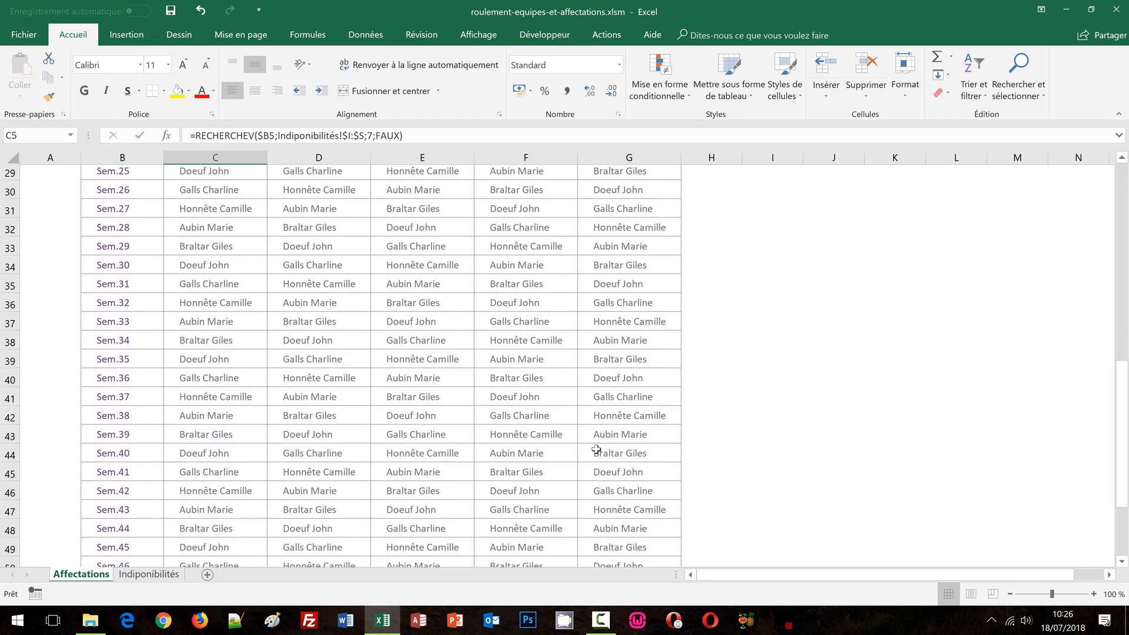
pyautogui.scroll(-6, 596, 448)
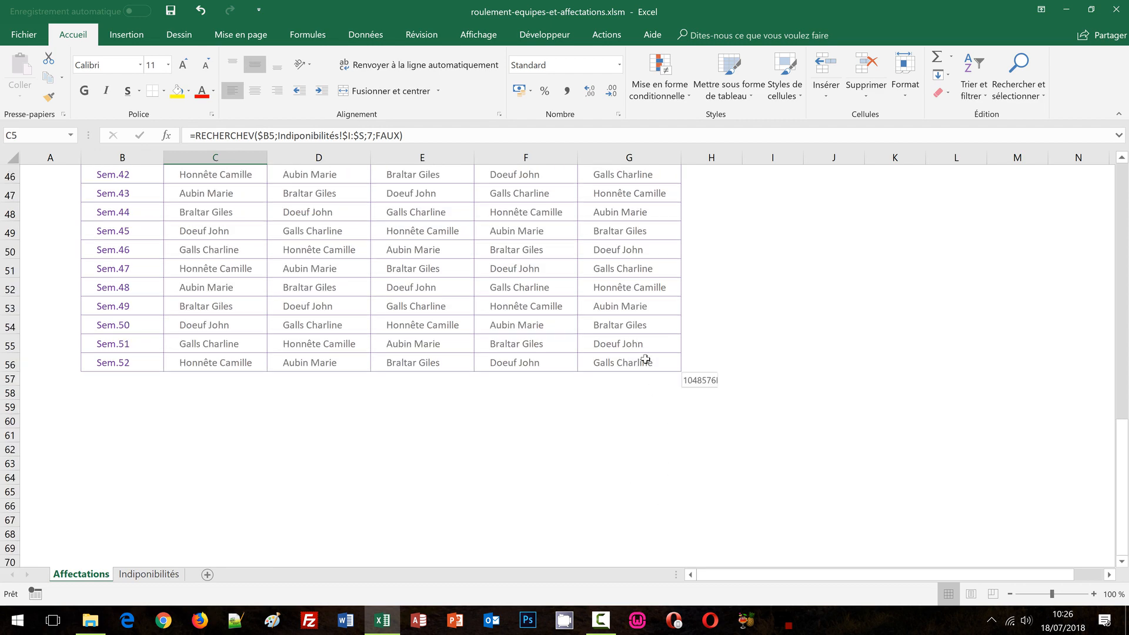
pyautogui.moveTo(645, 359); pyautogui.dragTo(647, 360)
pyautogui.scroll(6, 799, 355)
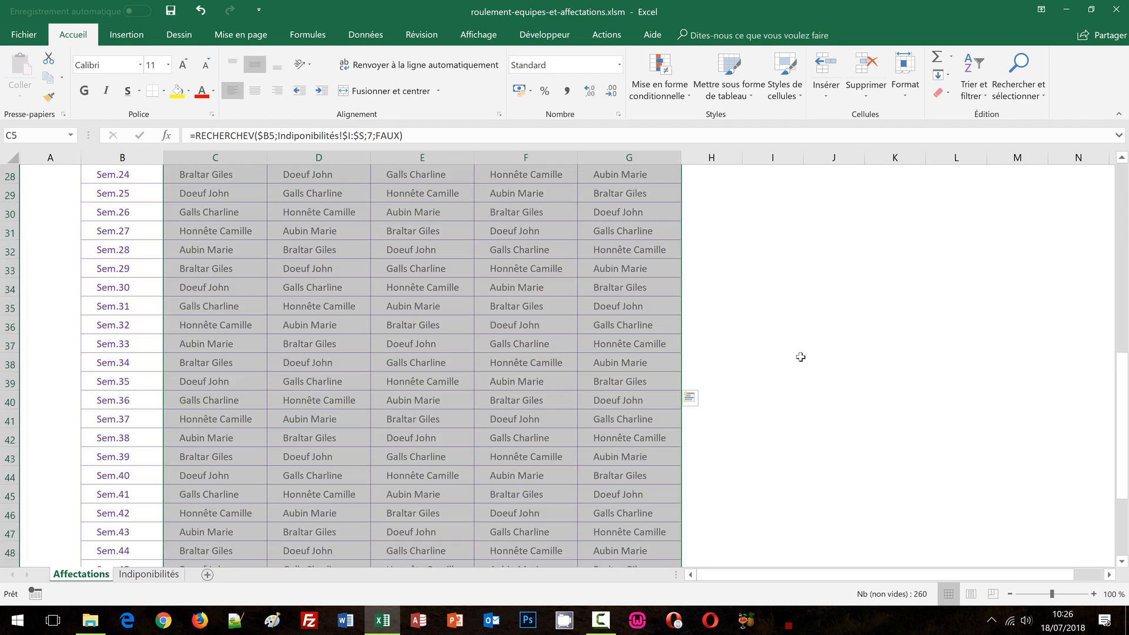
pyautogui.scroll(9, 800, 357)
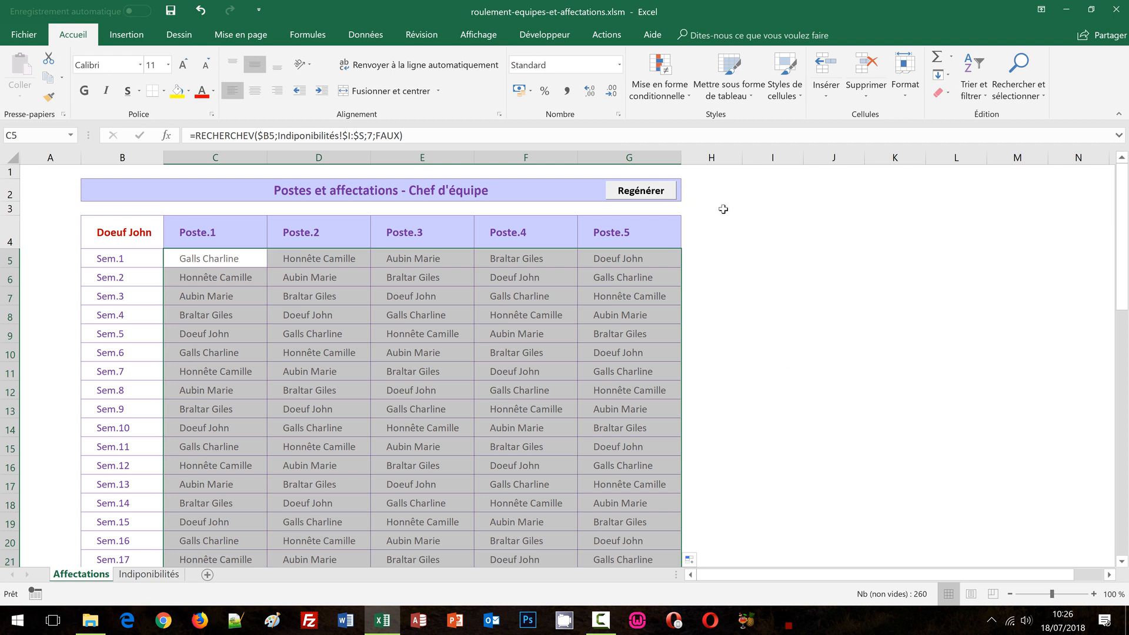
pyautogui.click(672, 99)
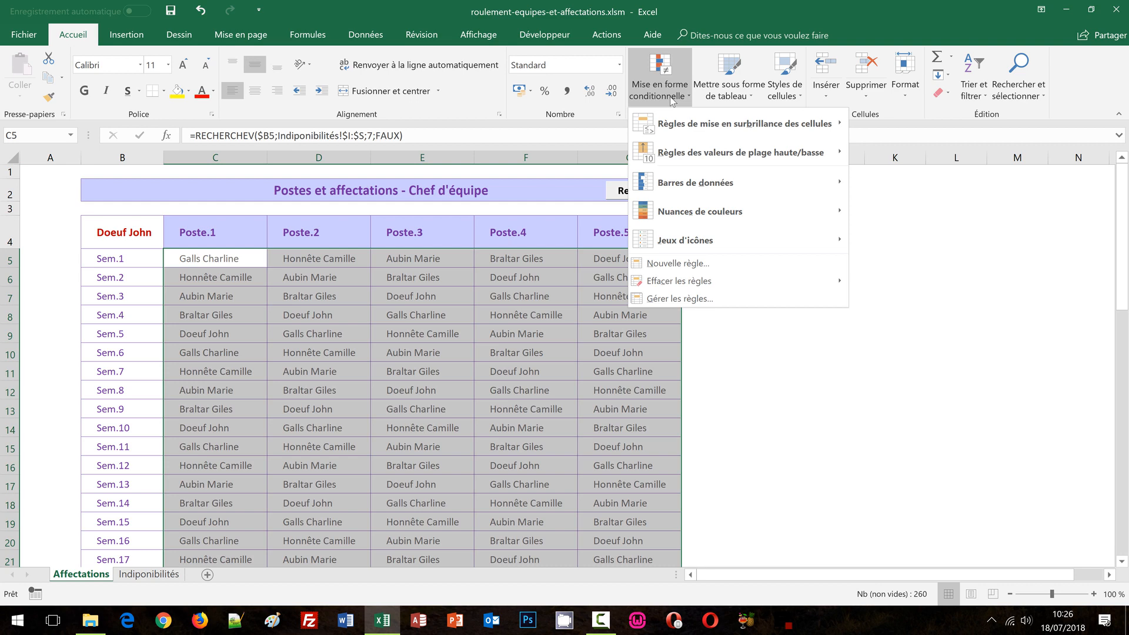
pyautogui.click(681, 265)
pyautogui.moveTo(558, 256); pyautogui.dragTo(660, 141)
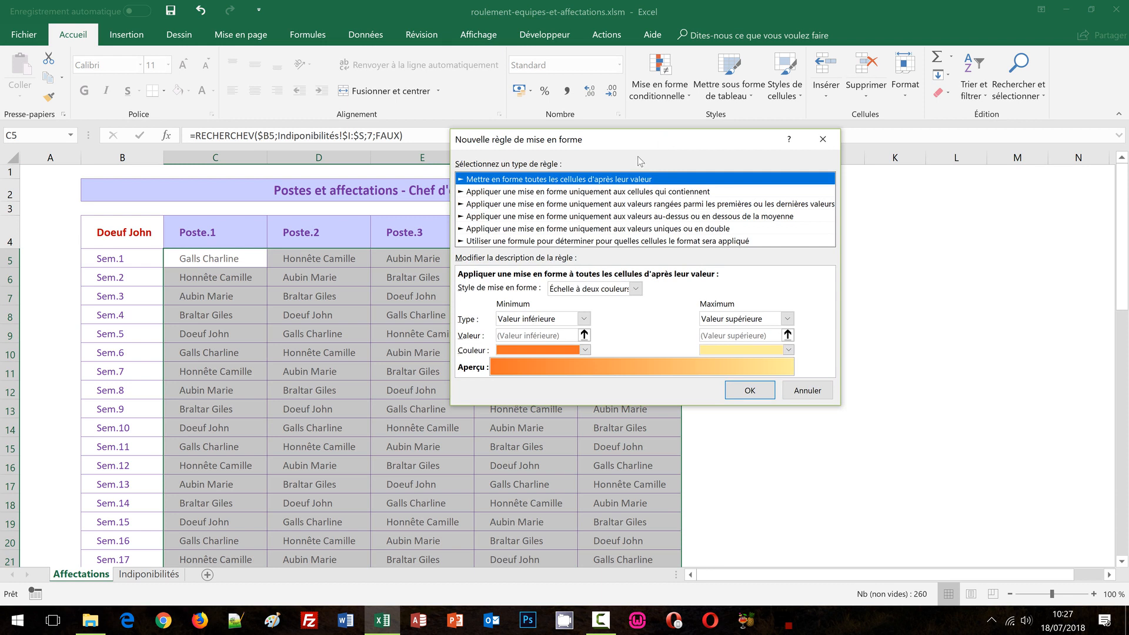
pyautogui.click(504, 241)
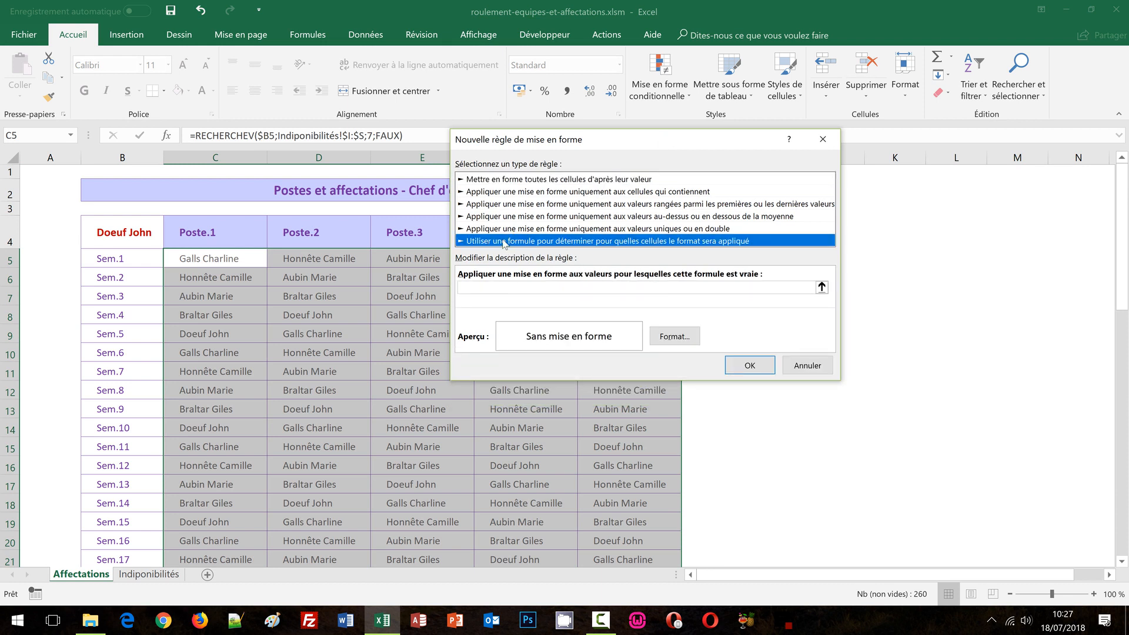
# - Enter the rule formula =$B$4=C5, comparing the fixed leader choice with each assignment through a relative reference
pyautogui.click(482, 288)
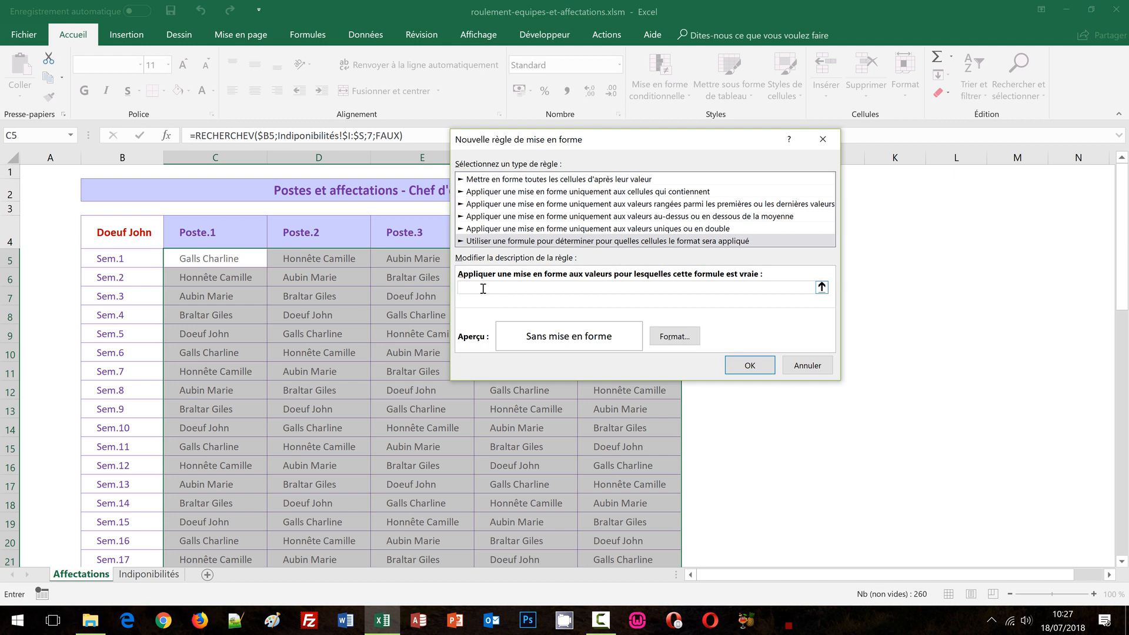
pyautogui.write('=')
pyautogui.click(135, 232)
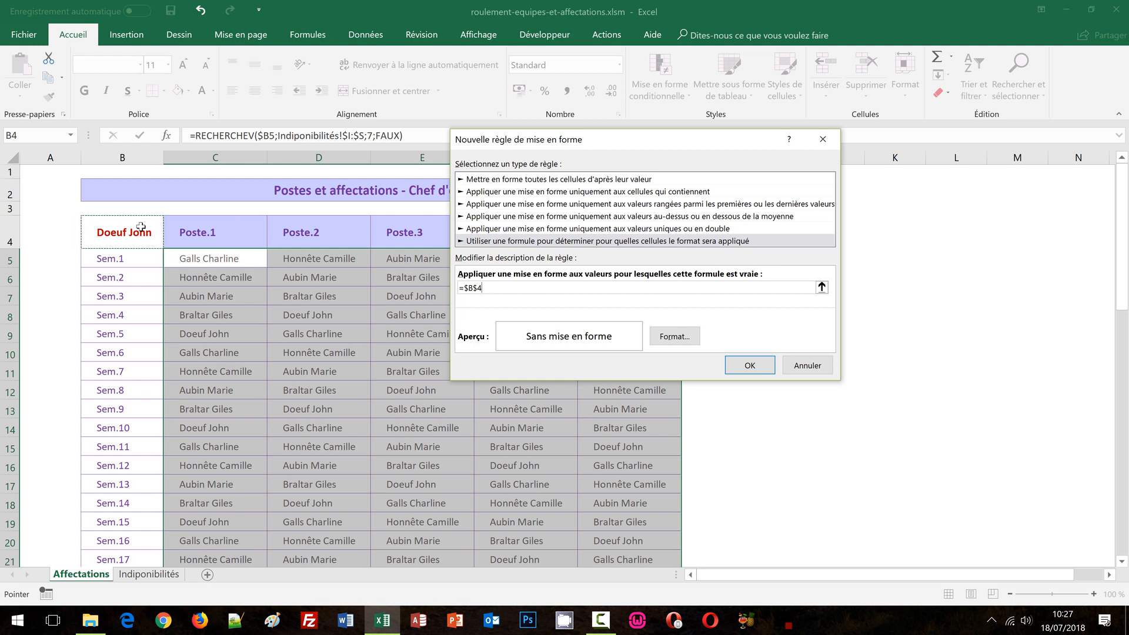
pyautogui.write('=')
pyautogui.click(201, 259)
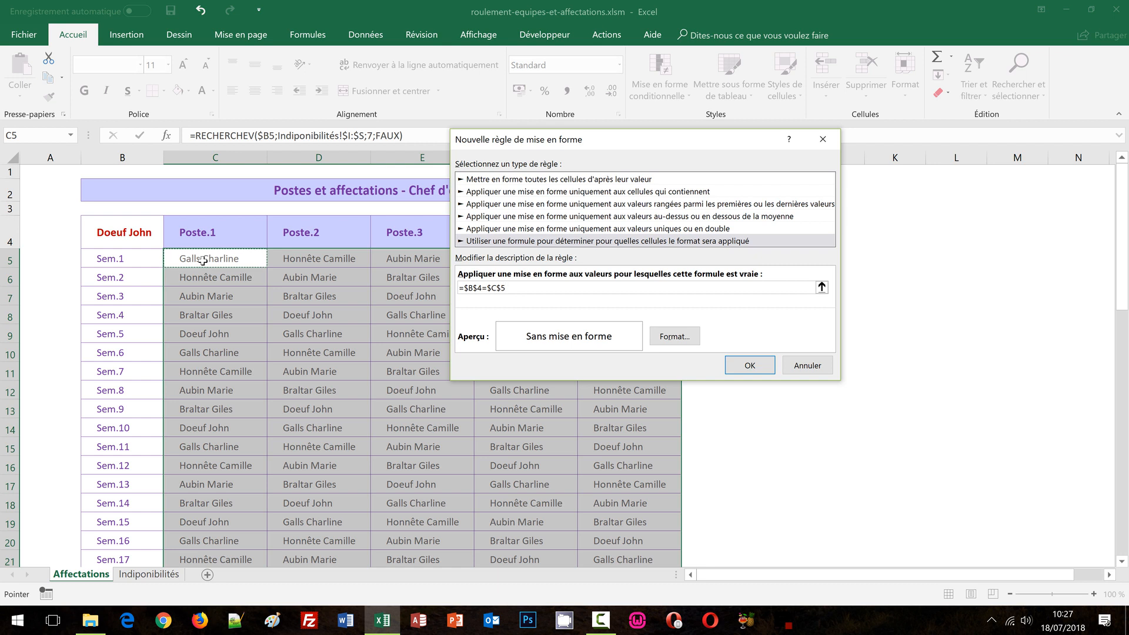
pyautogui.press('F4')
pyautogui.press('F4')
pyautogui.press('F4')
# - Give the rule a light green fill and purple font, and apply it to the assignments
pyautogui.click(675, 337)
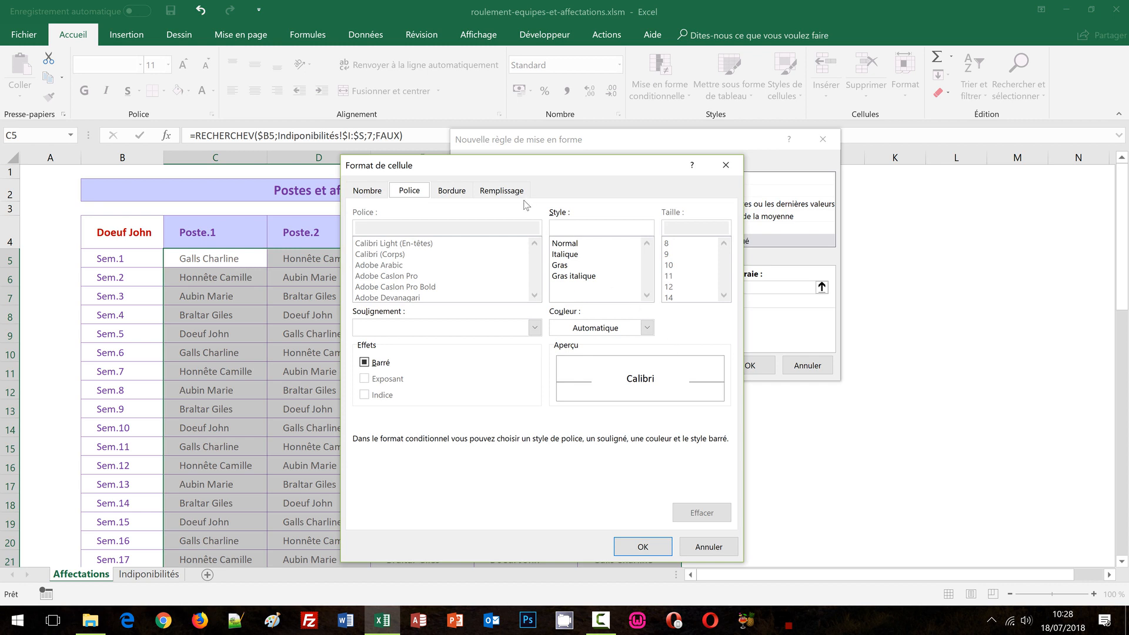
pyautogui.click(510, 194)
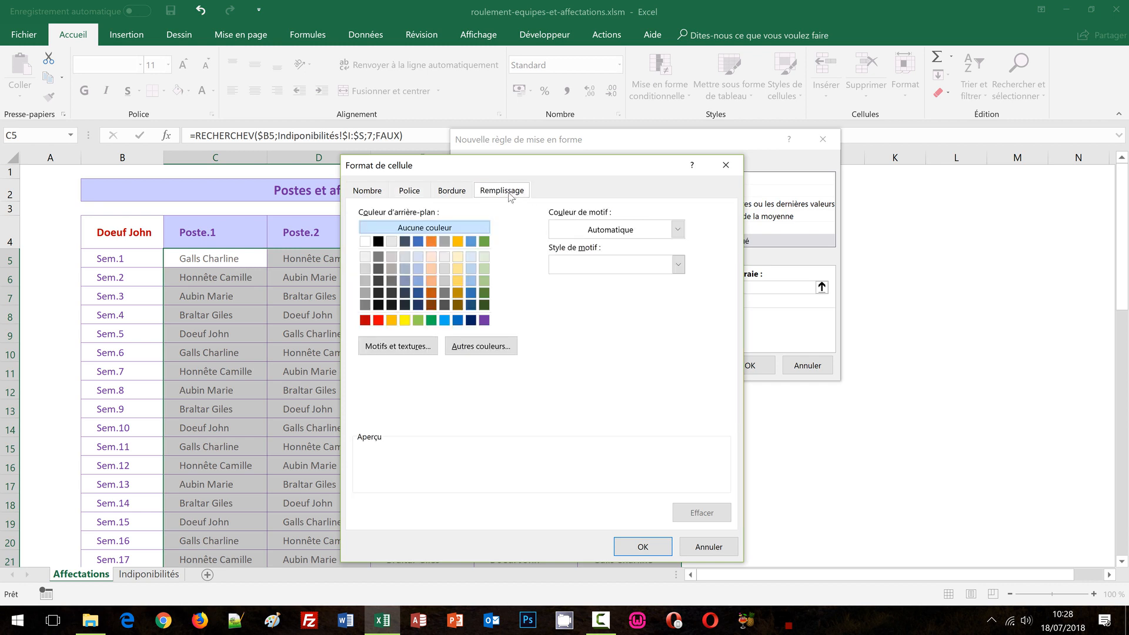
pyautogui.click(484, 257)
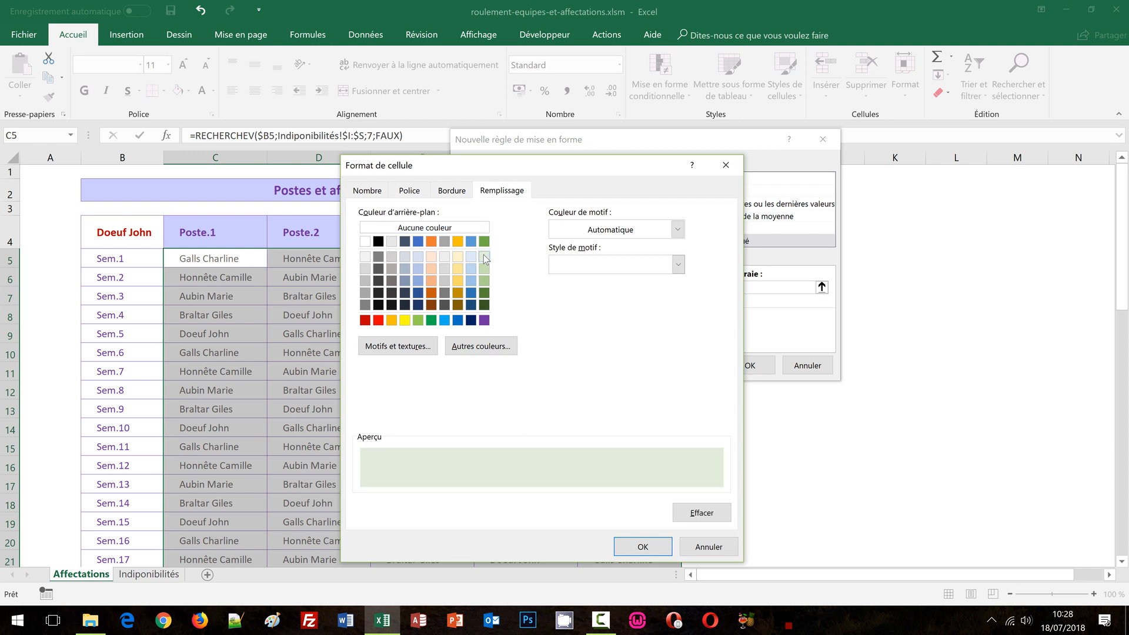
pyautogui.click(408, 191)
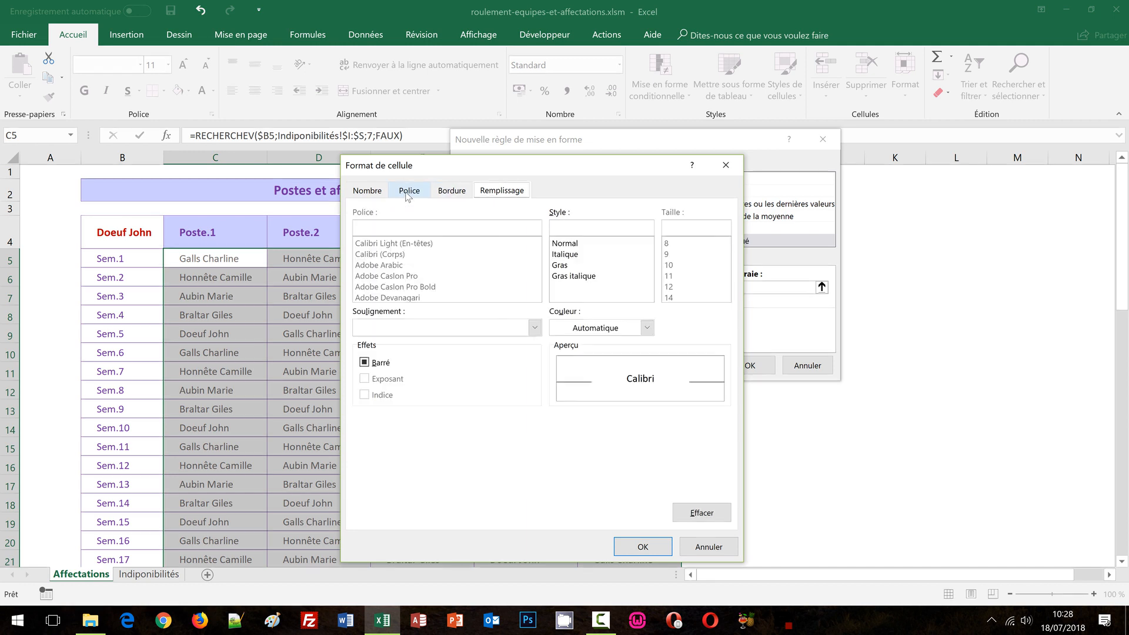
pyautogui.click(604, 329)
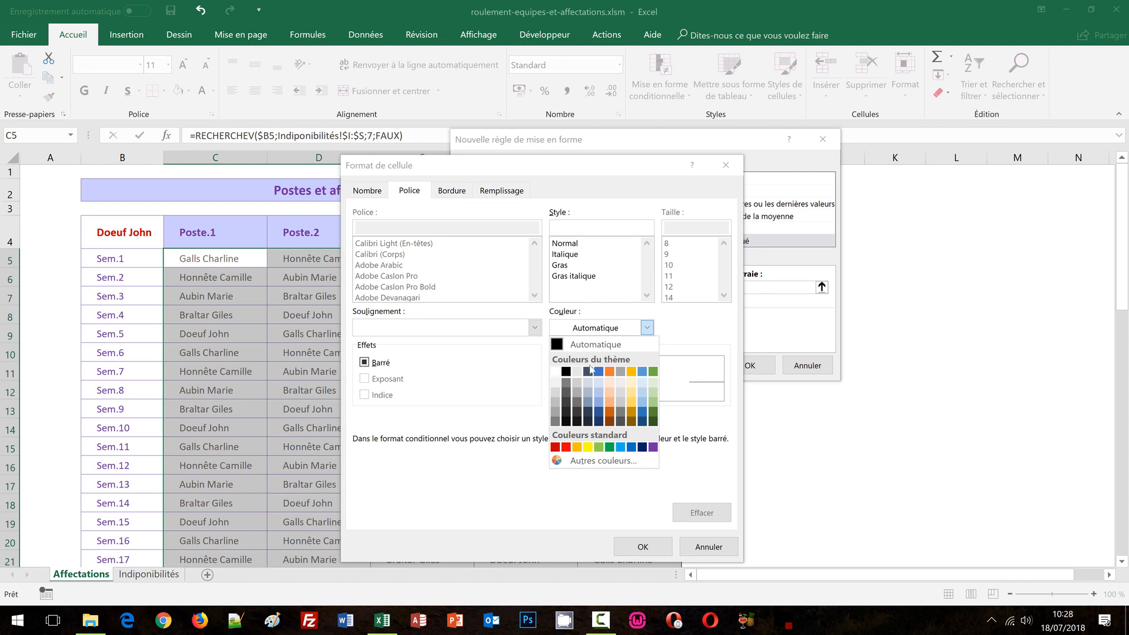
pyautogui.click(653, 448)
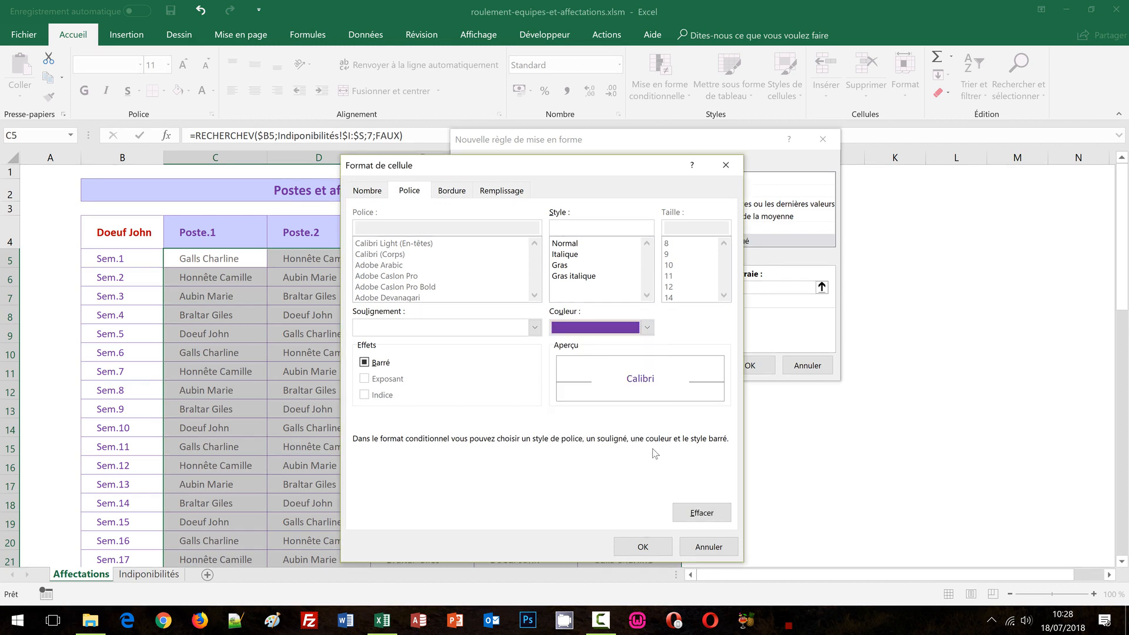
pyautogui.click(634, 544)
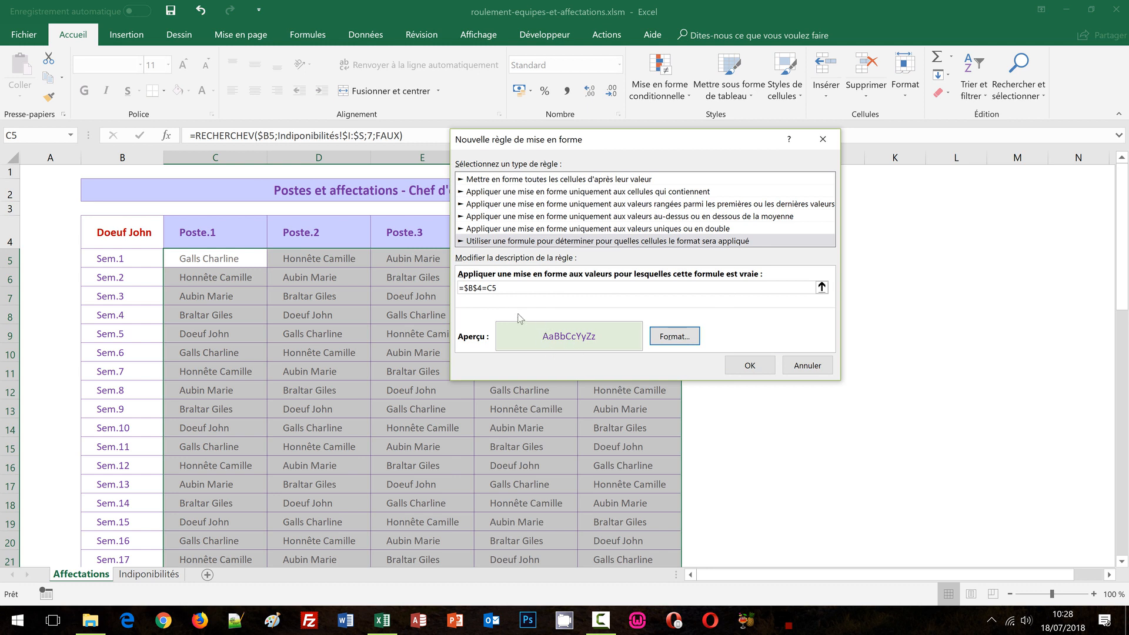
pyautogui.click(742, 367)
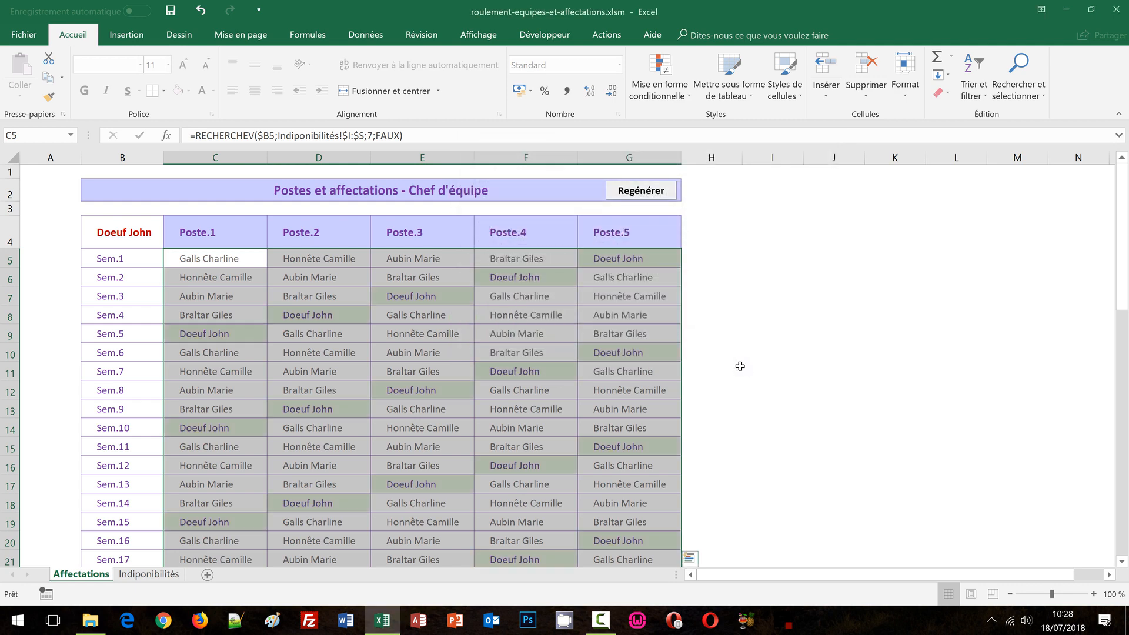
pyautogui.click(738, 370)
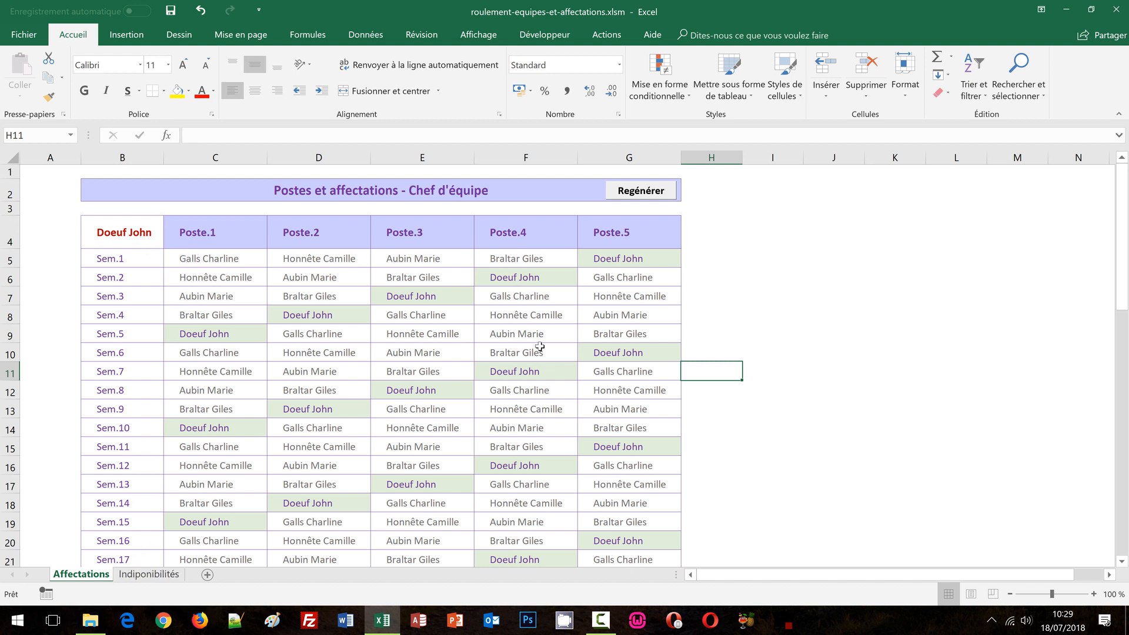
# - Examine the unavailability grid on the Indiponibilités sheet, tracing Sem.3 and the first leader to their indisp. mark in C12
pyautogui.click(171, 578)
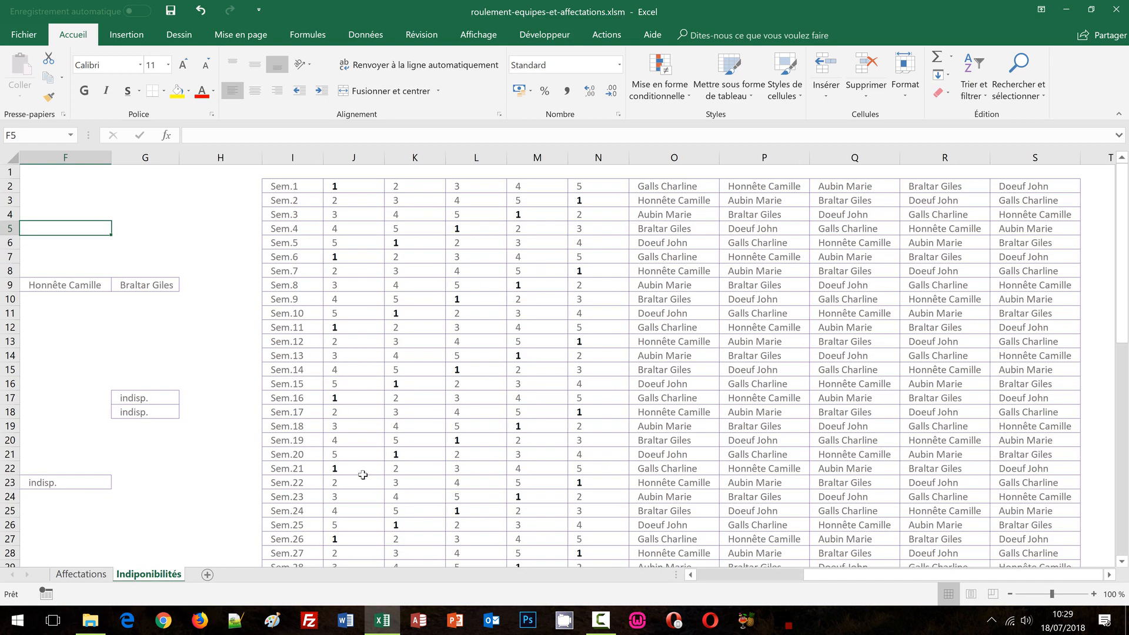
pyautogui.click(749, 576)
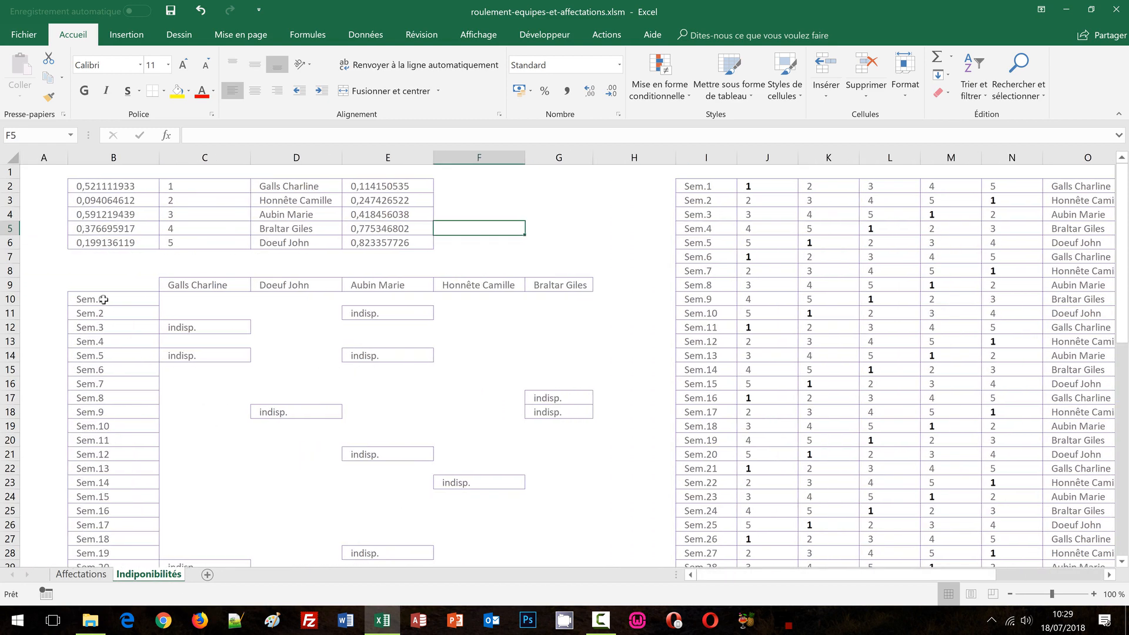
pyautogui.click(102, 325)
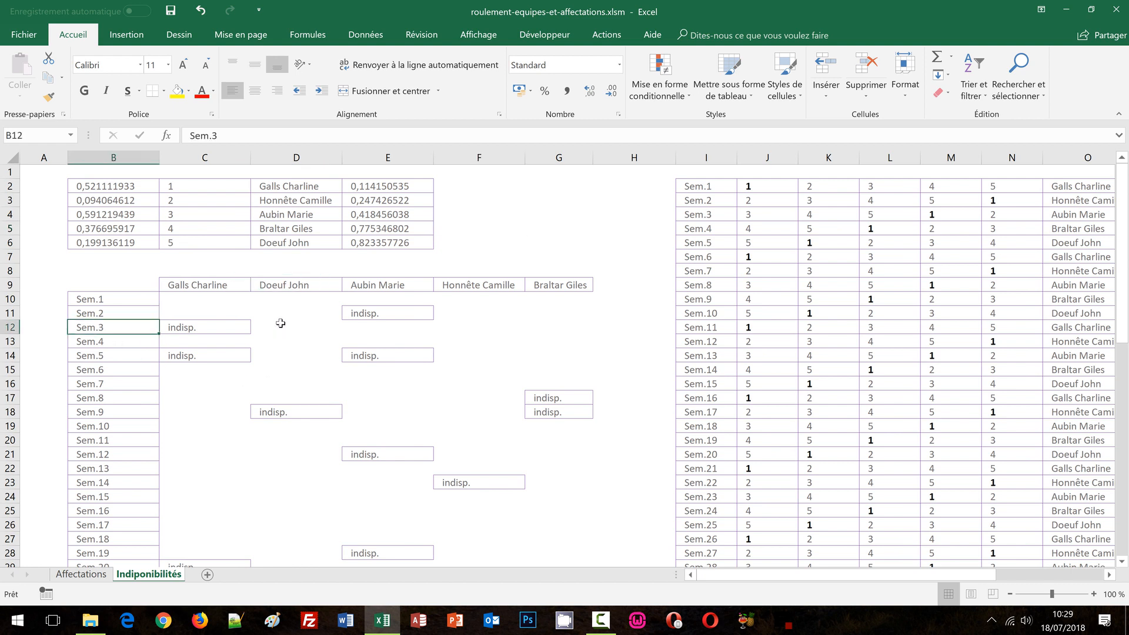
pyautogui.click(207, 286)
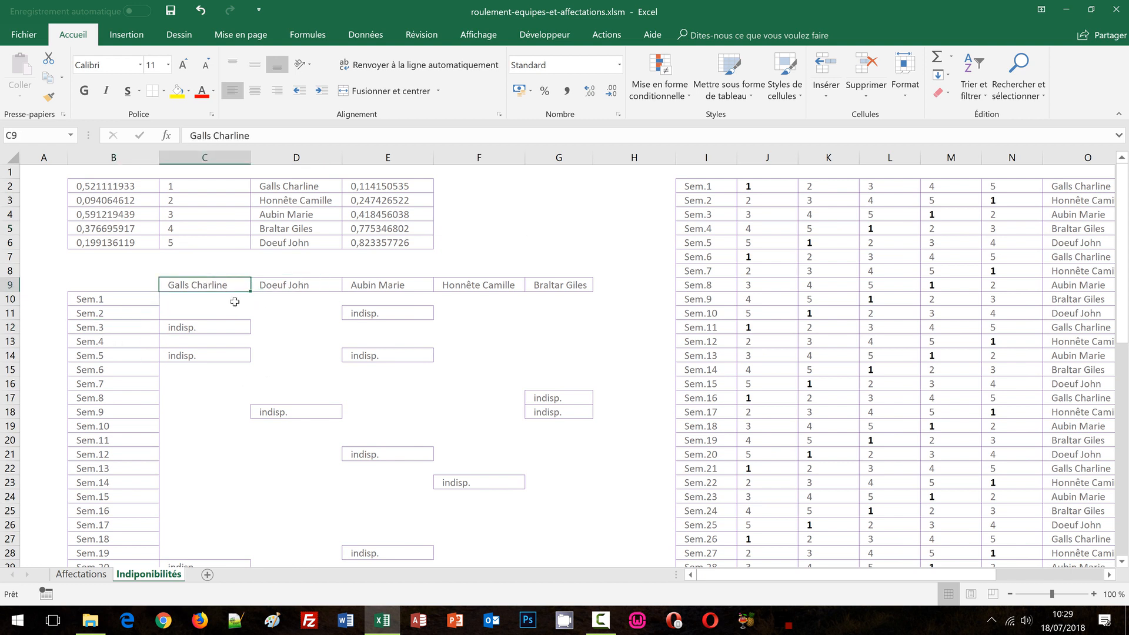
pyautogui.click(224, 324)
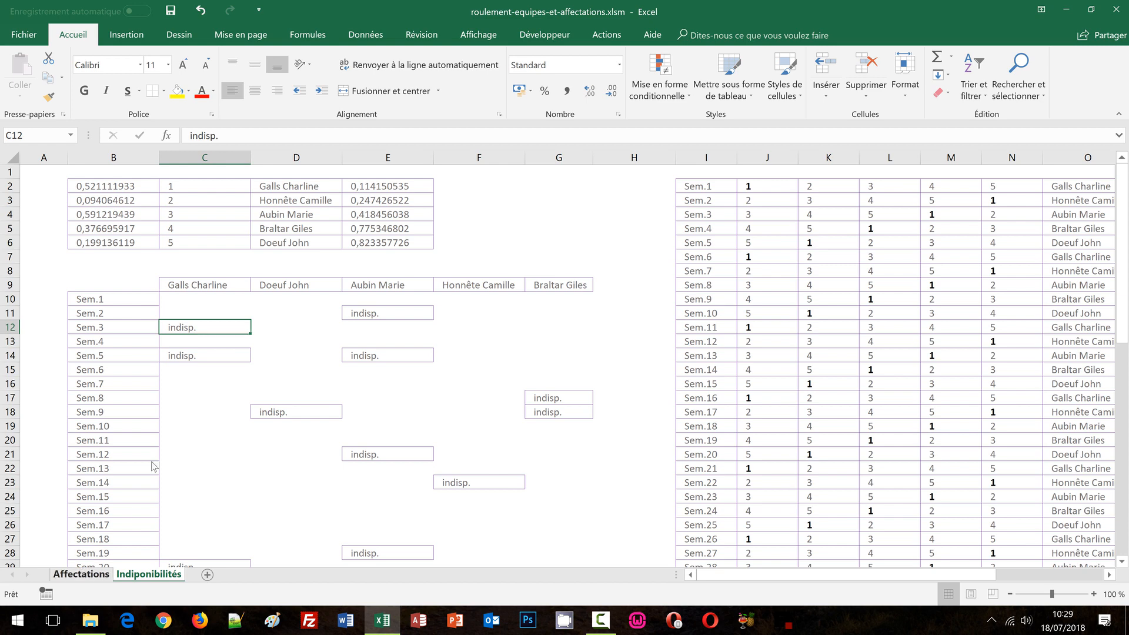
# - Reselect C5:G56 on the Affectations sheet and create another formula-based conditional formatting rule
pyautogui.hotkey('ctrl', 'pageup')
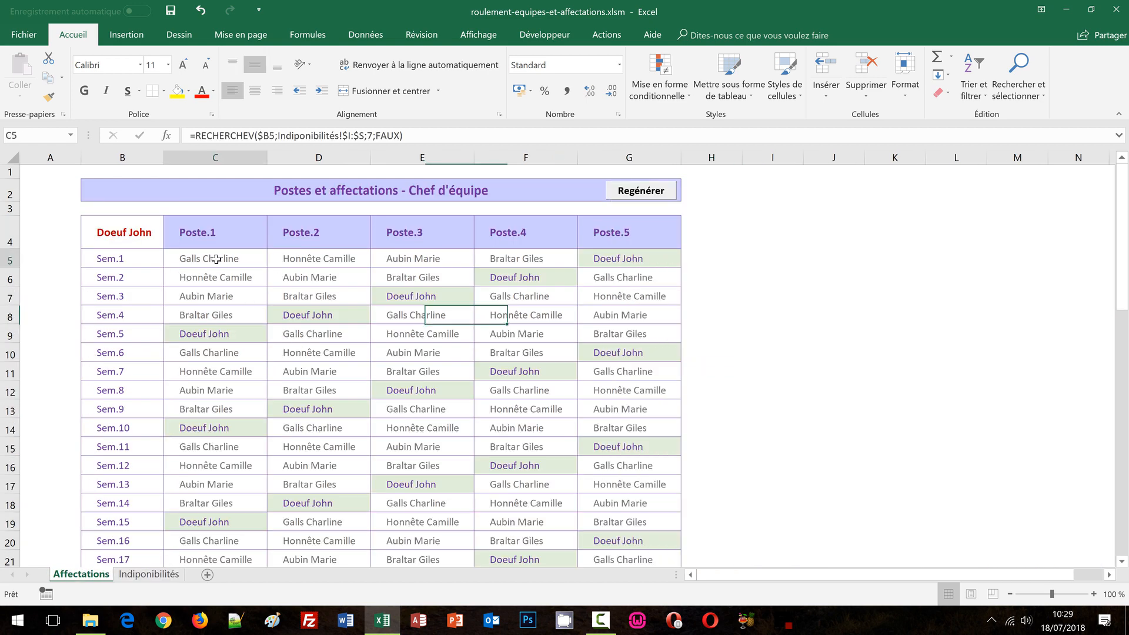
pyautogui.scroll(-5, 588, 385)
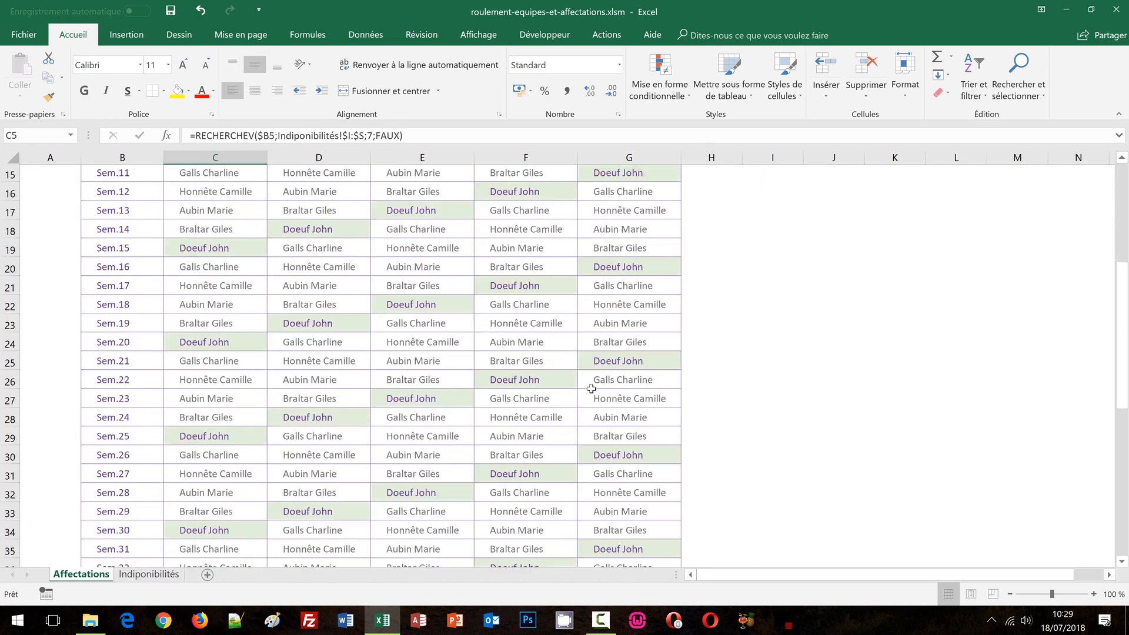
pyautogui.scroll(-5, 591, 388)
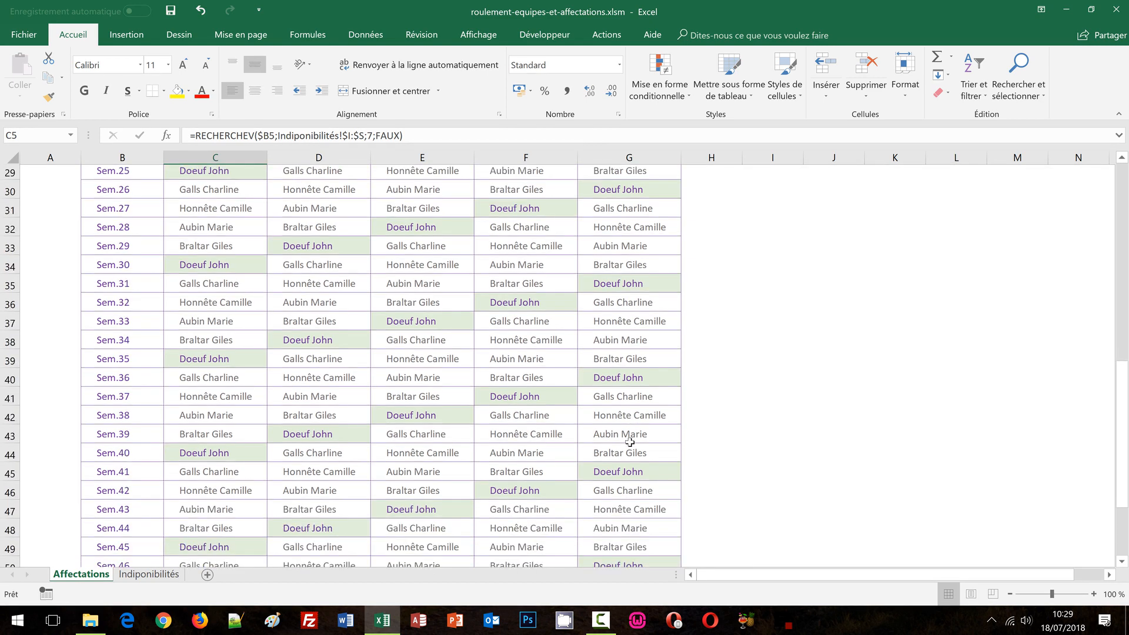
pyautogui.scroll(-5, 630, 442)
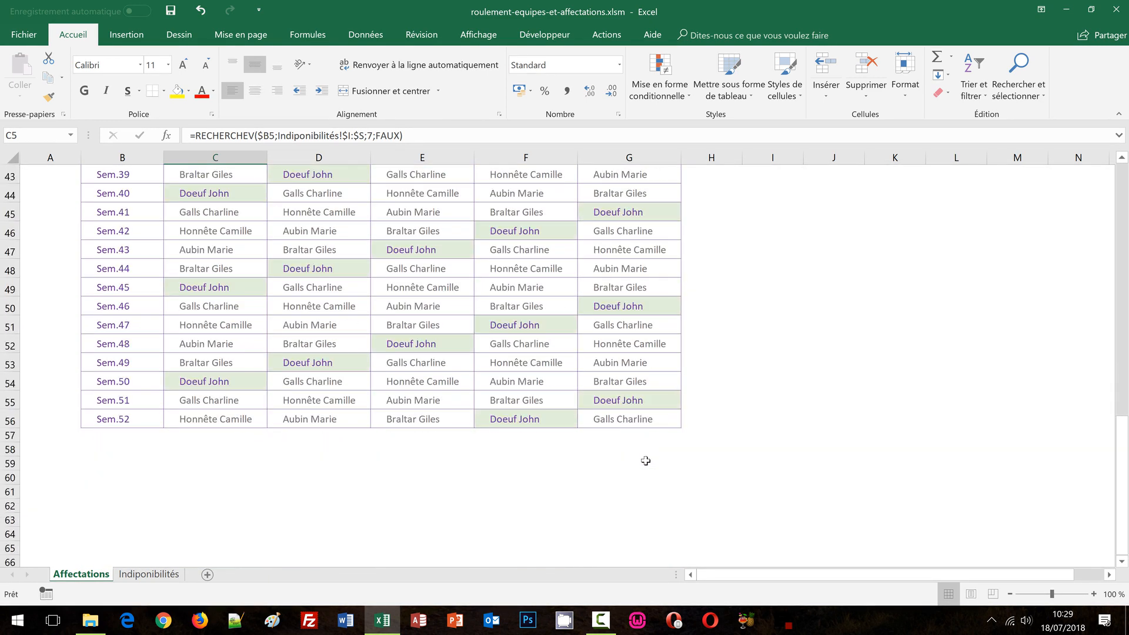
pyautogui.keyDown('shift'); pyautogui.click(632, 418); pyautogui.keyUp('shift')
pyautogui.scroll(1, 723, 373)
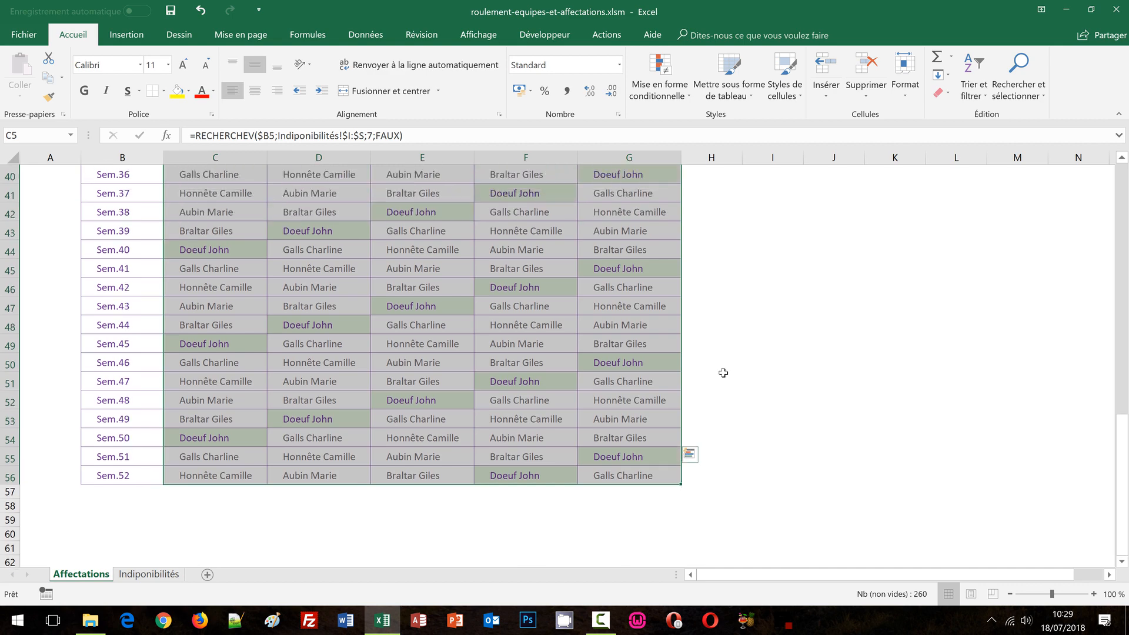
pyautogui.scroll(13, 723, 372)
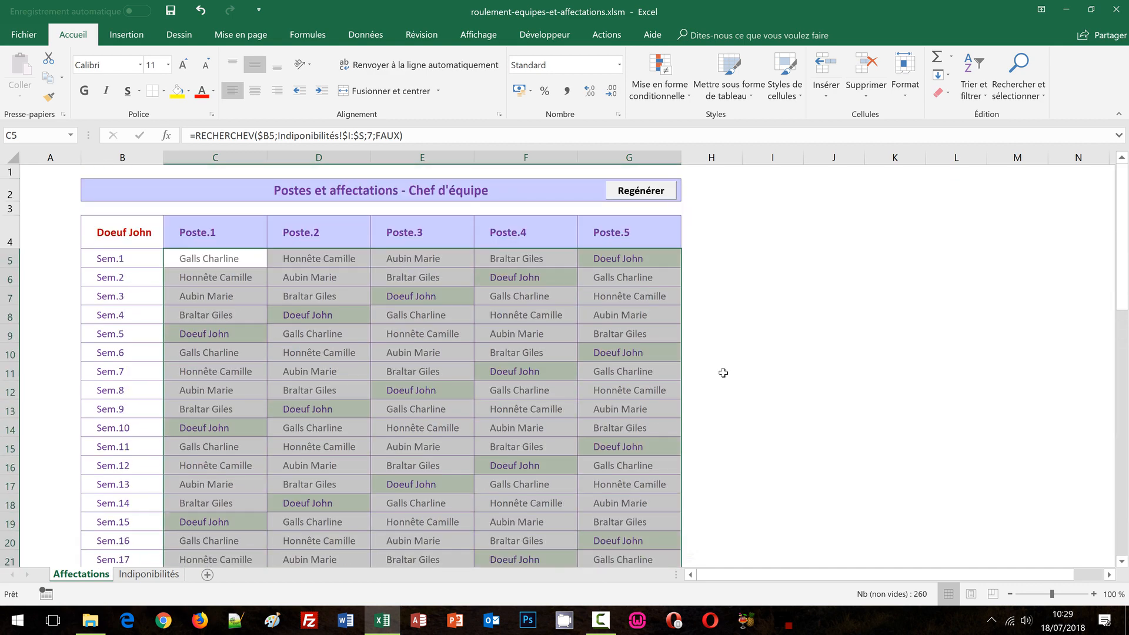
pyautogui.click(679, 96)
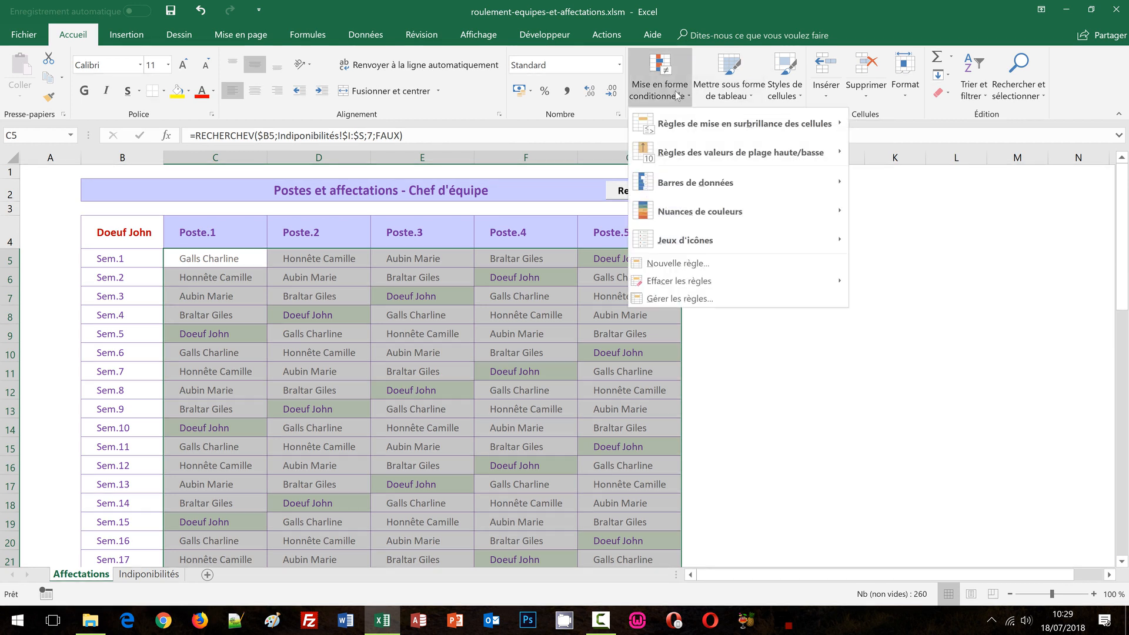
pyautogui.click(679, 266)
pyautogui.click(510, 229)
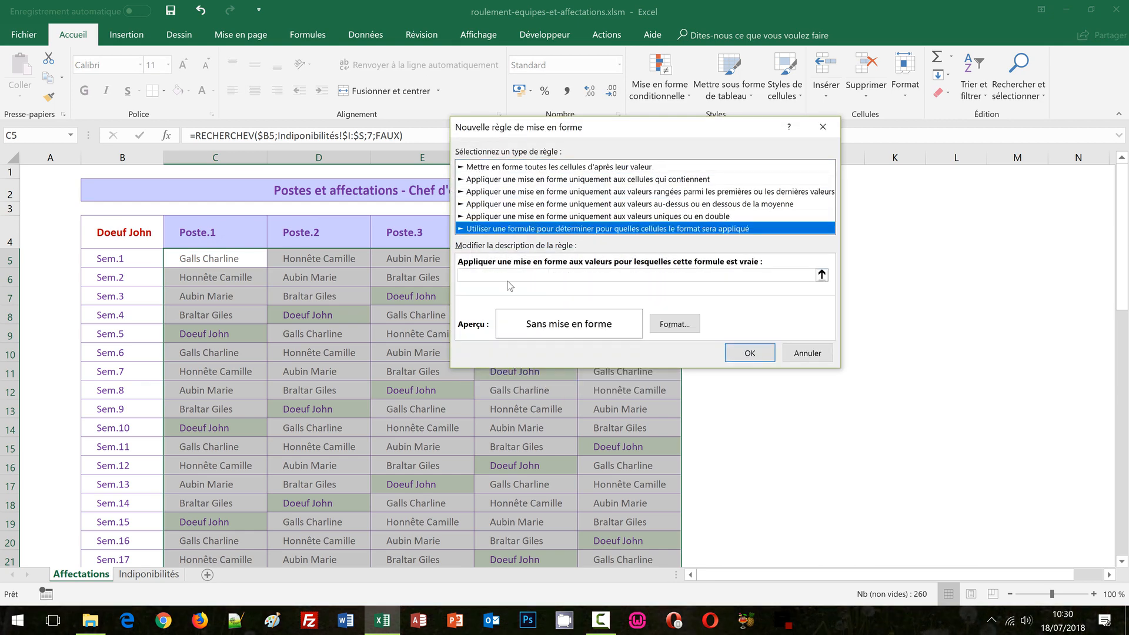
# - Start the rule formula with an index function over the unavailability grid Indiponibilités!$B$9:$G$61
pyautogui.click(502, 276)
pyautogui.write('=')
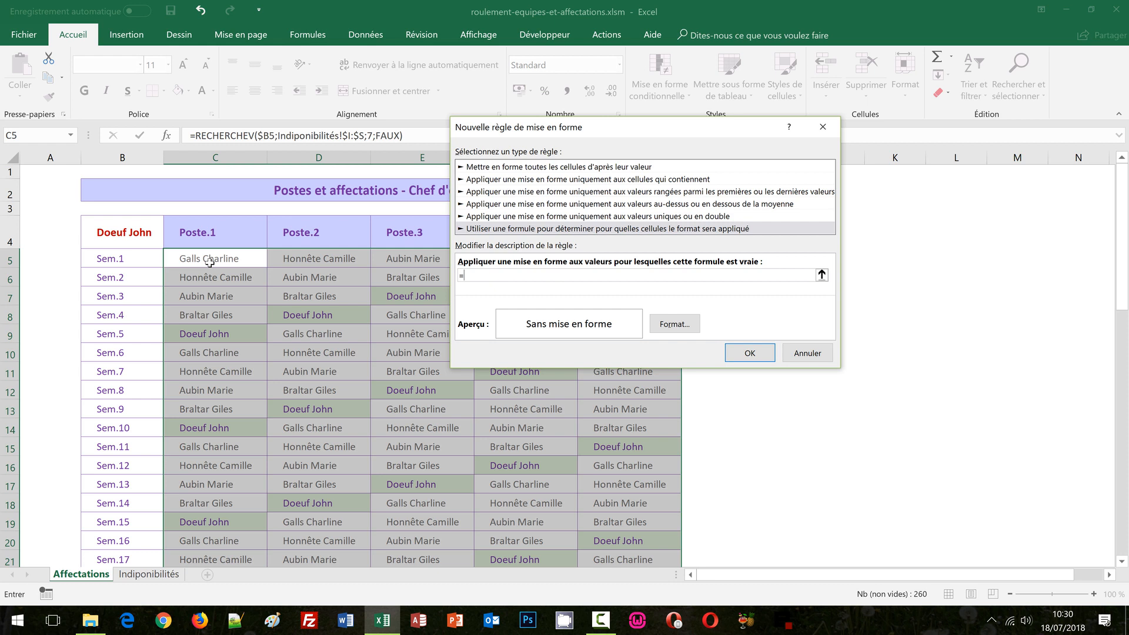
pyautogui.write('index(')
pyautogui.click(154, 579)
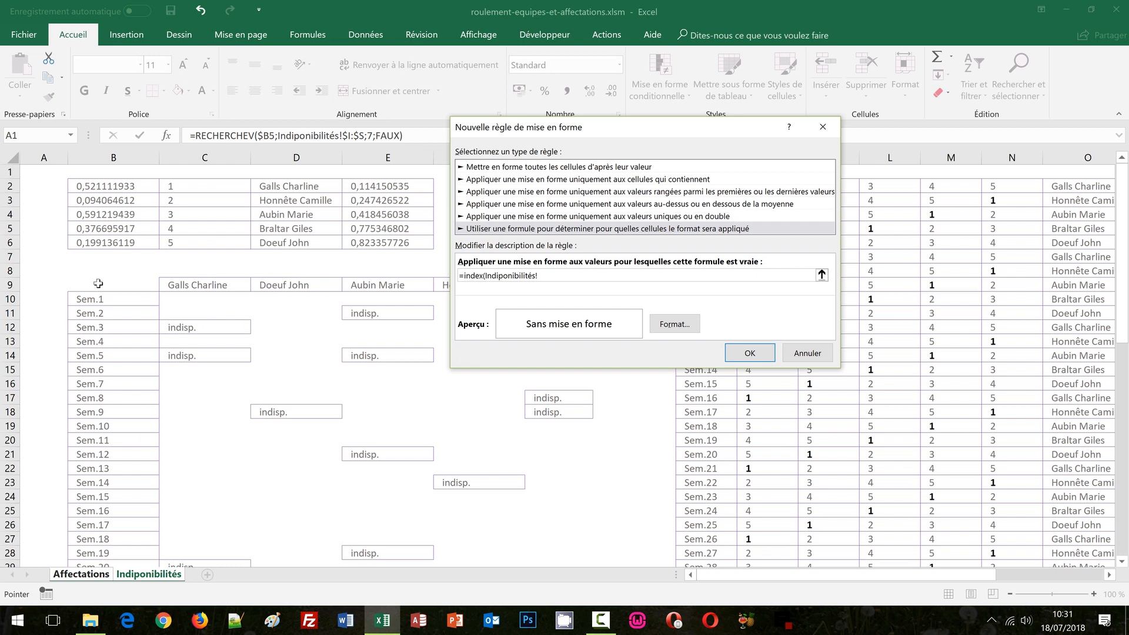
pyautogui.moveTo(97, 279); pyautogui.dragTo(540, 540)
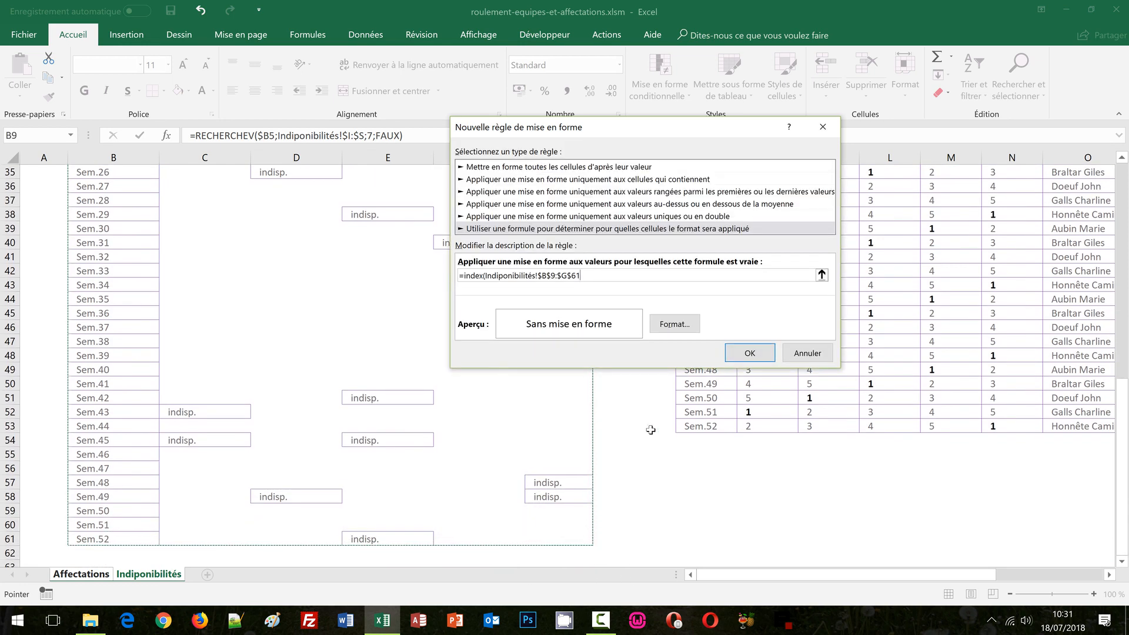
pyautogui.click(1123, 225)
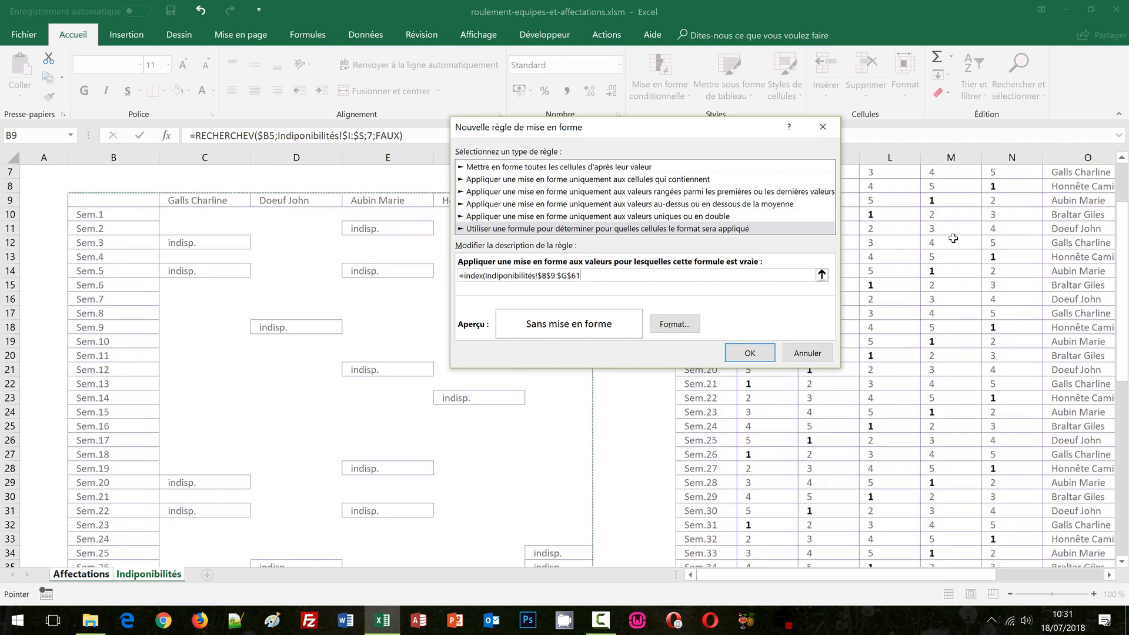
pyautogui.moveTo(687, 137); pyautogui.dragTo(669, 122)
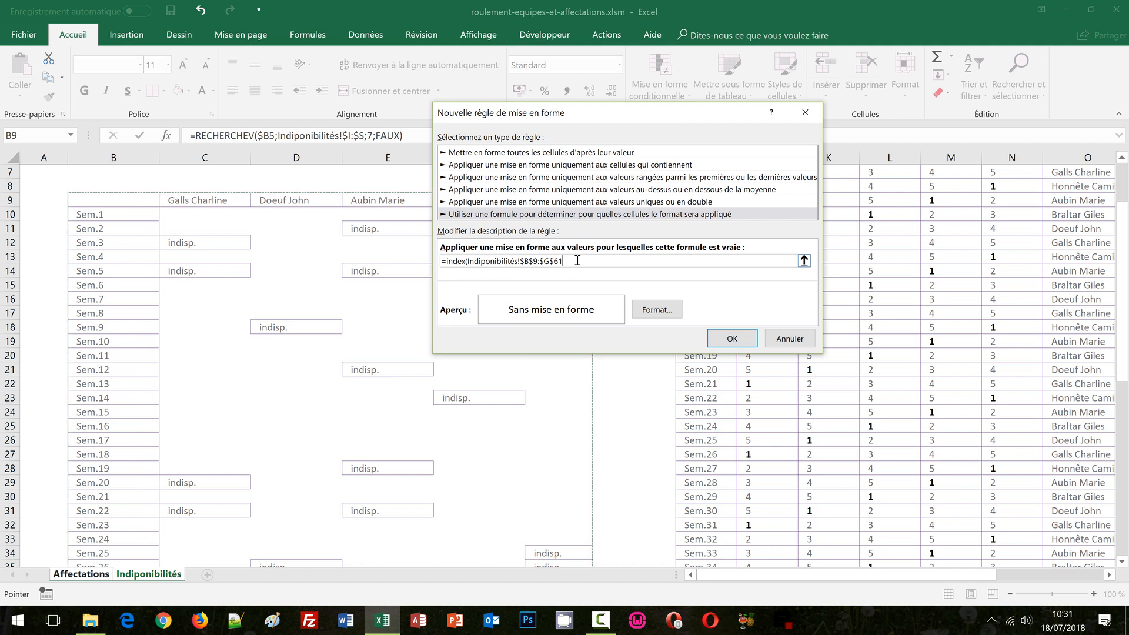
pyautogui.write(';')
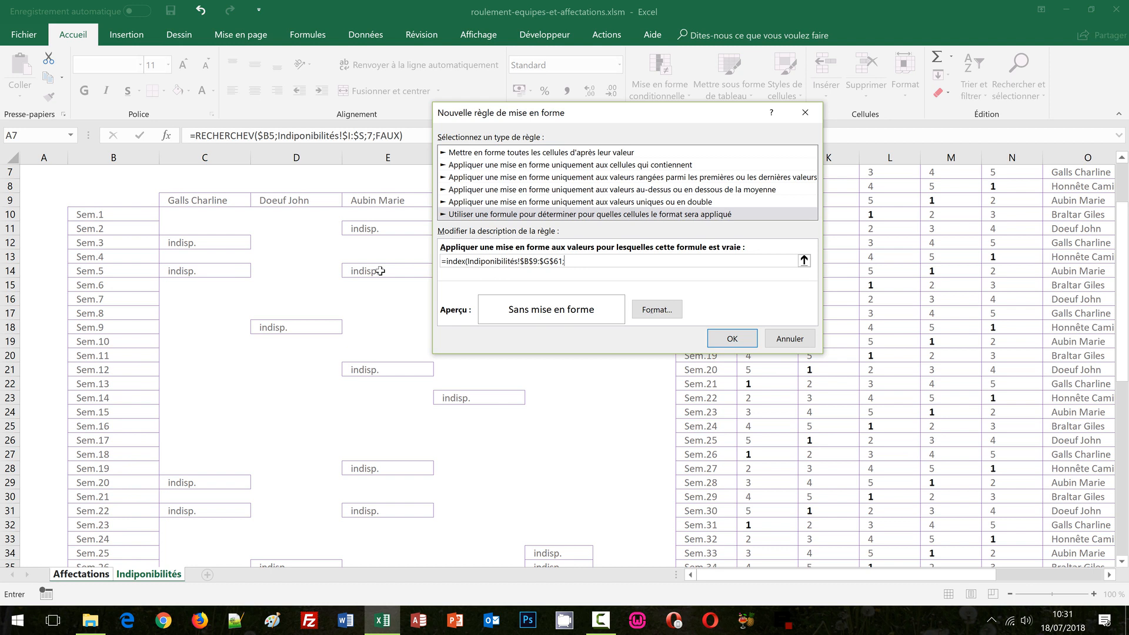
# - Add the row argument equiv(Affectations!$B5;Indiponibilités!$B$9:$B$61;0), fixing only the column of the week reference
pyautogui.write('equiv')
pyautogui.write('(')
pyautogui.click(95, 577)
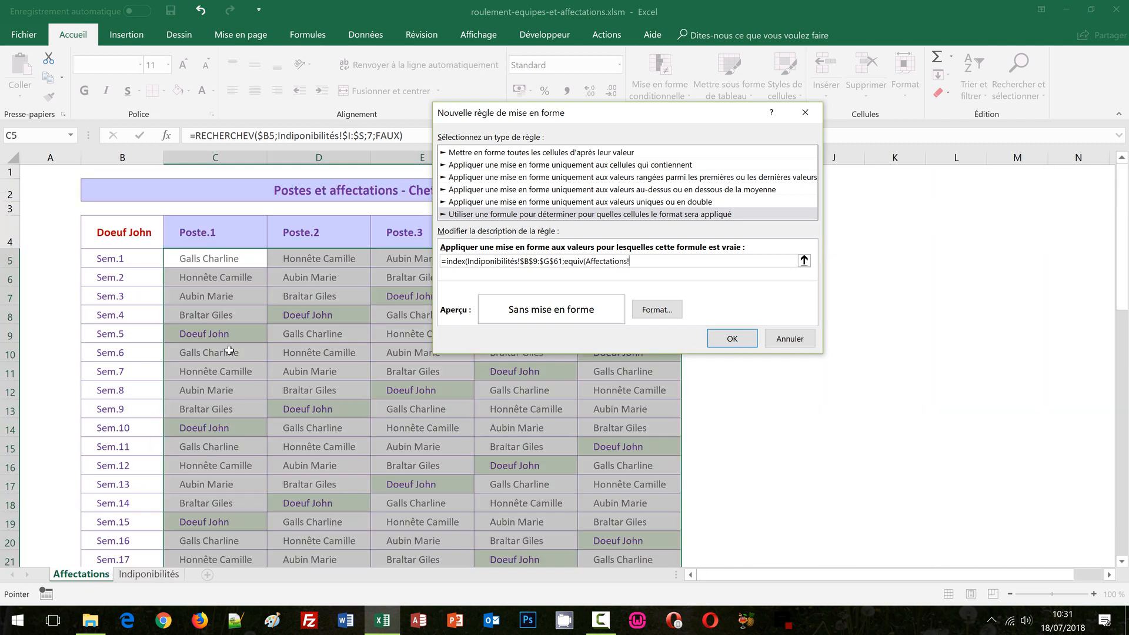
pyautogui.click(118, 261)
pyautogui.press('F4')
pyautogui.press('F4')
pyautogui.write(';')
pyautogui.click(141, 574)
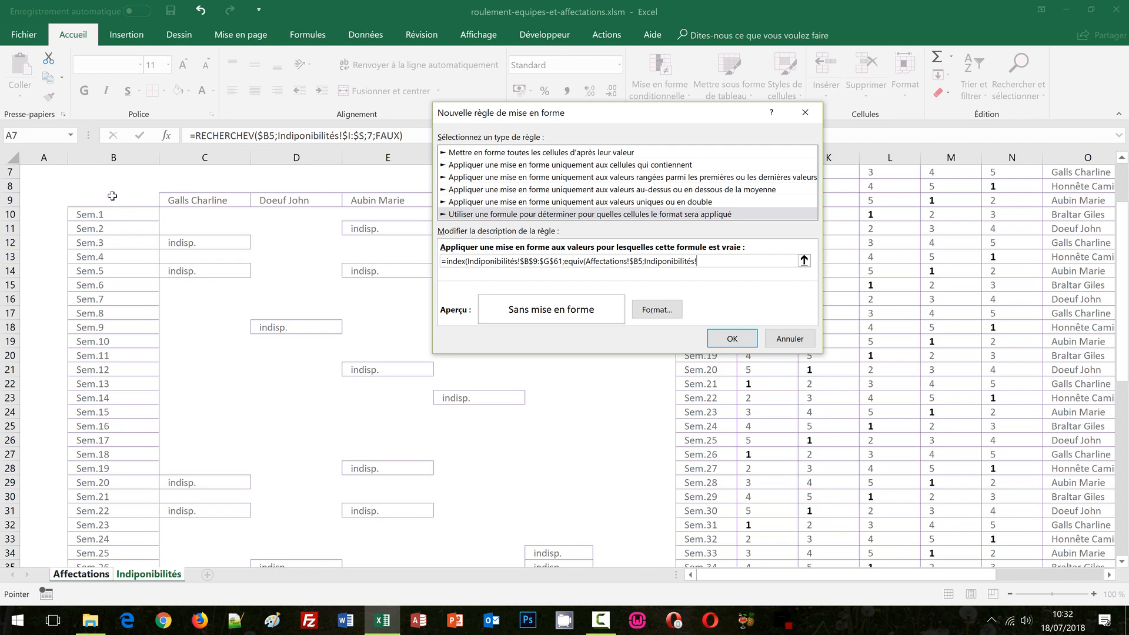
pyautogui.moveTo(114, 206); pyautogui.dragTo(115, 523)
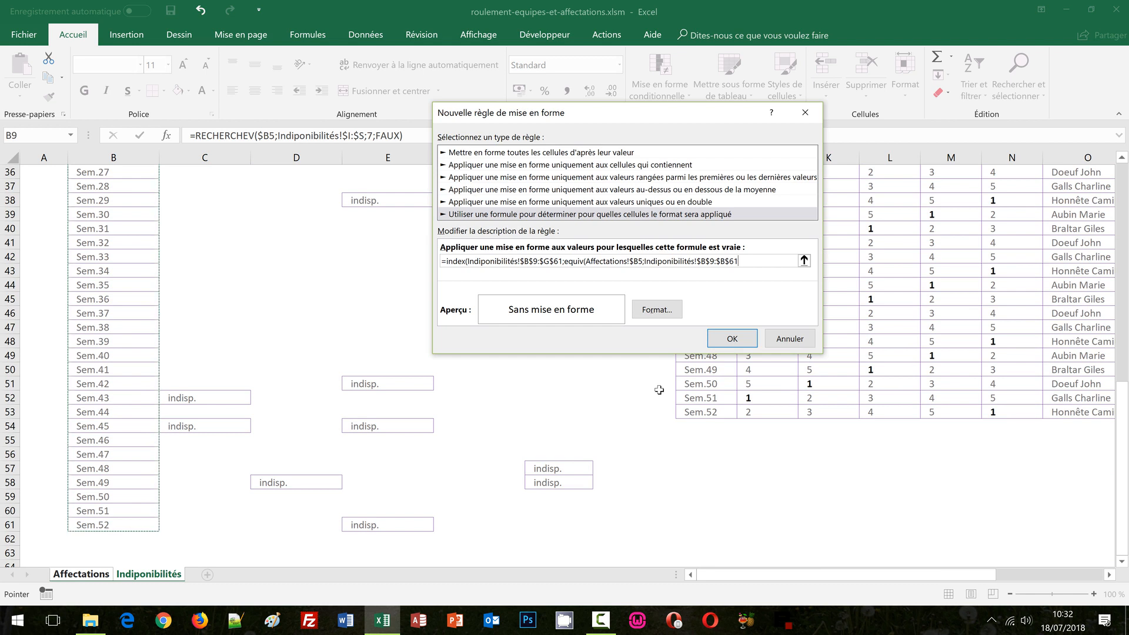
pyautogui.write(';0)')
# - Begin the column argument with a second equiv function looking up Affectations!C5 as a fully relative reference
pyautogui.write(';equiv')
pyautogui.write('(')
pyautogui.click(82, 576)
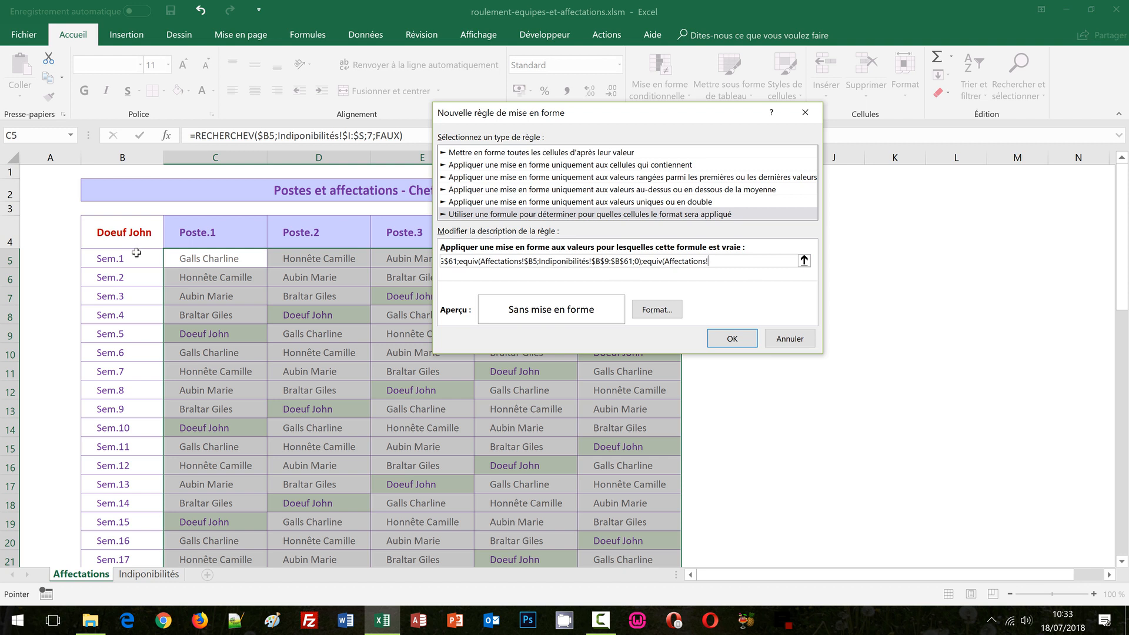
pyautogui.click(213, 259)
pyautogui.press('F4')
pyautogui.press('F4')
pyautogui.press('F4')
pyautogui.write(';')
# - Match it exactly (0) in the header row Indiponibilités!$B$9:$G$9, and complete the rule formula with the non-empty test <>""
pyautogui.click(158, 574)
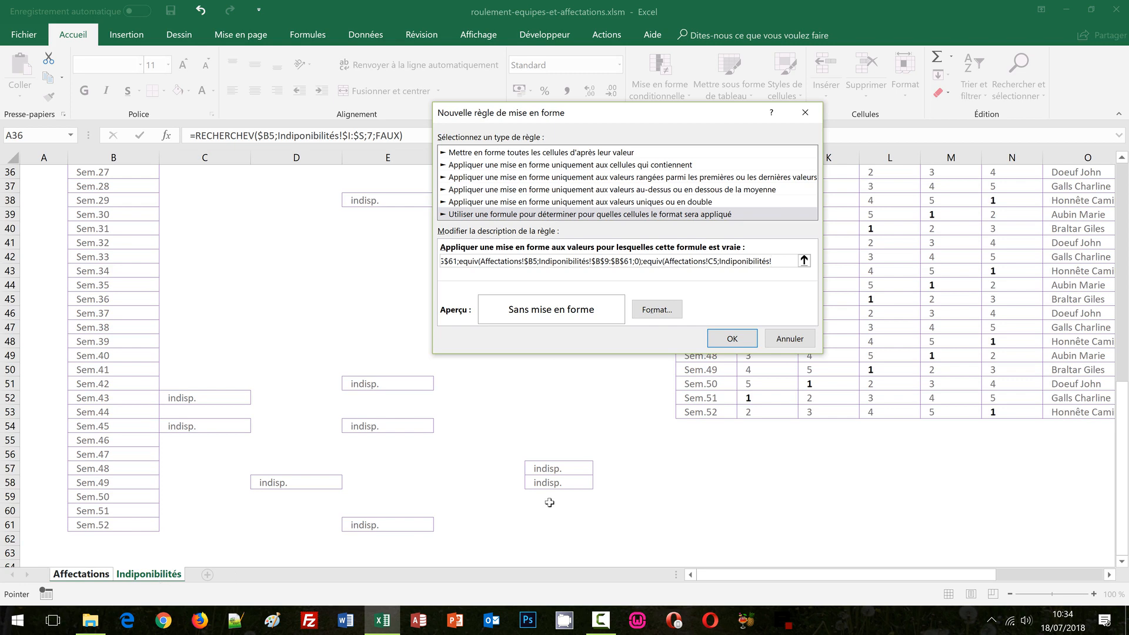
pyautogui.scroll(5, 355, 273)
pyautogui.scroll(6, 355, 273)
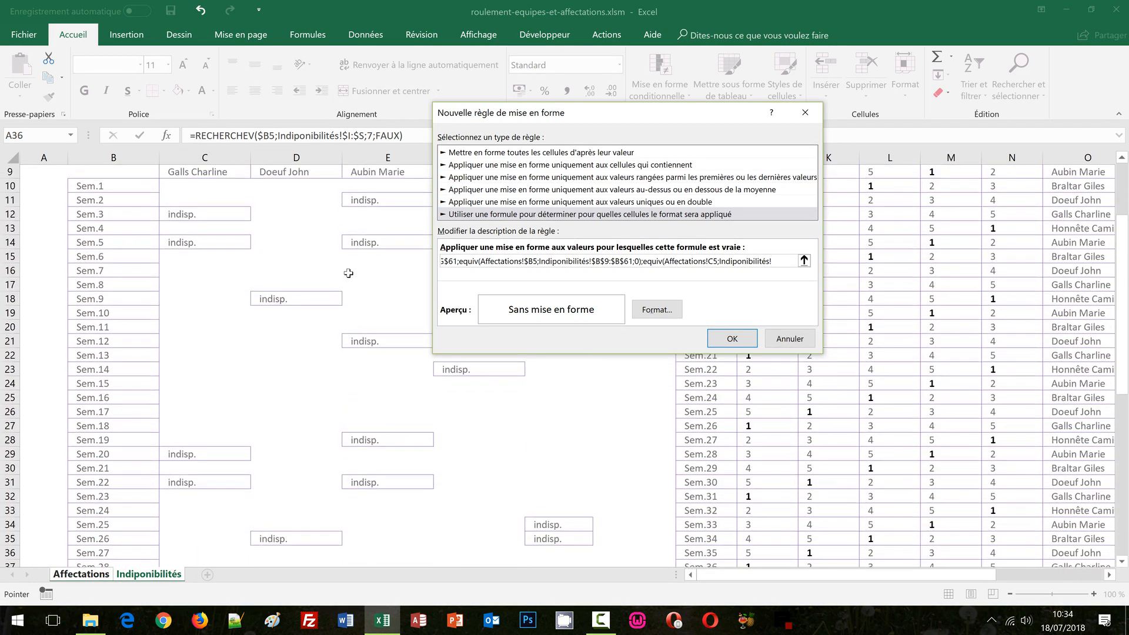
pyautogui.moveTo(588, 119); pyautogui.dragTo(510, 354)
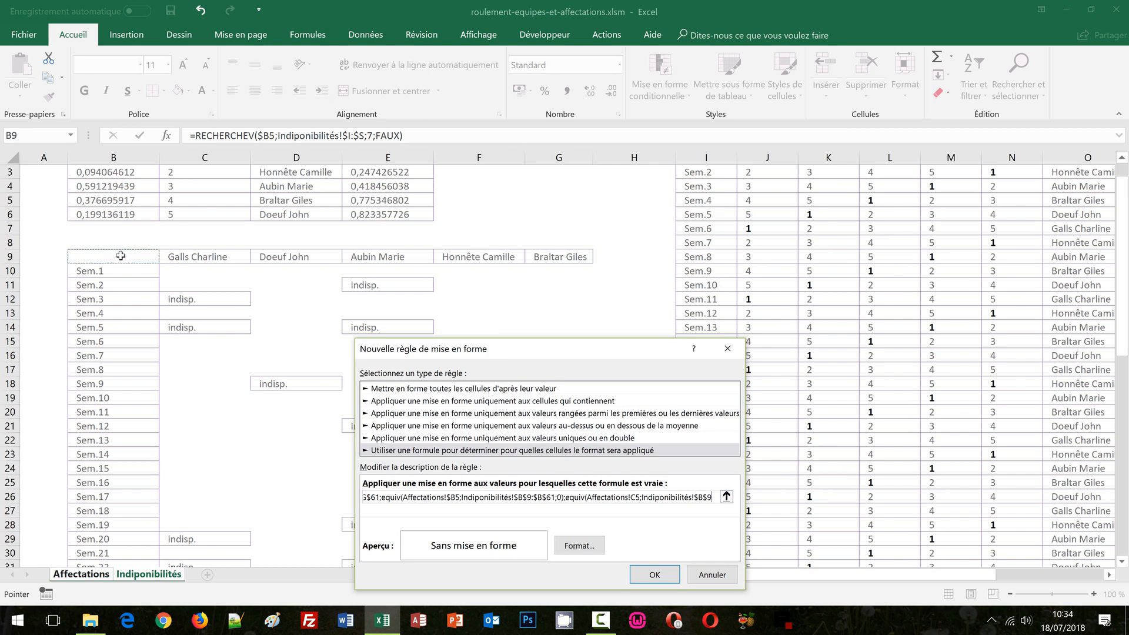
pyautogui.moveTo(119, 253); pyautogui.dragTo(566, 256)
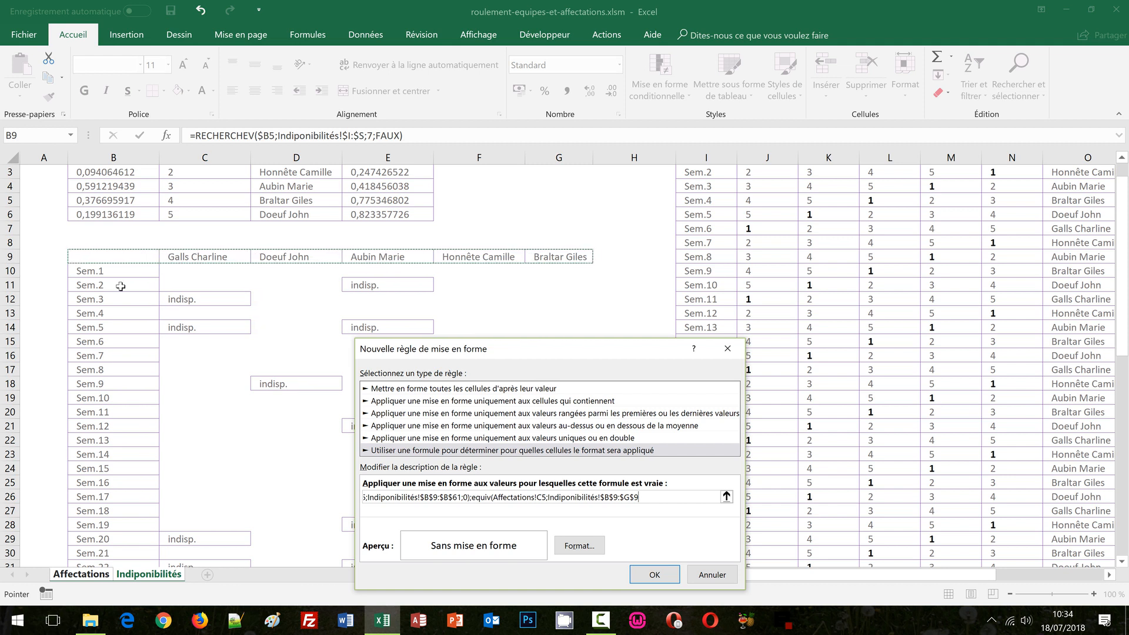
pyautogui.write(';')
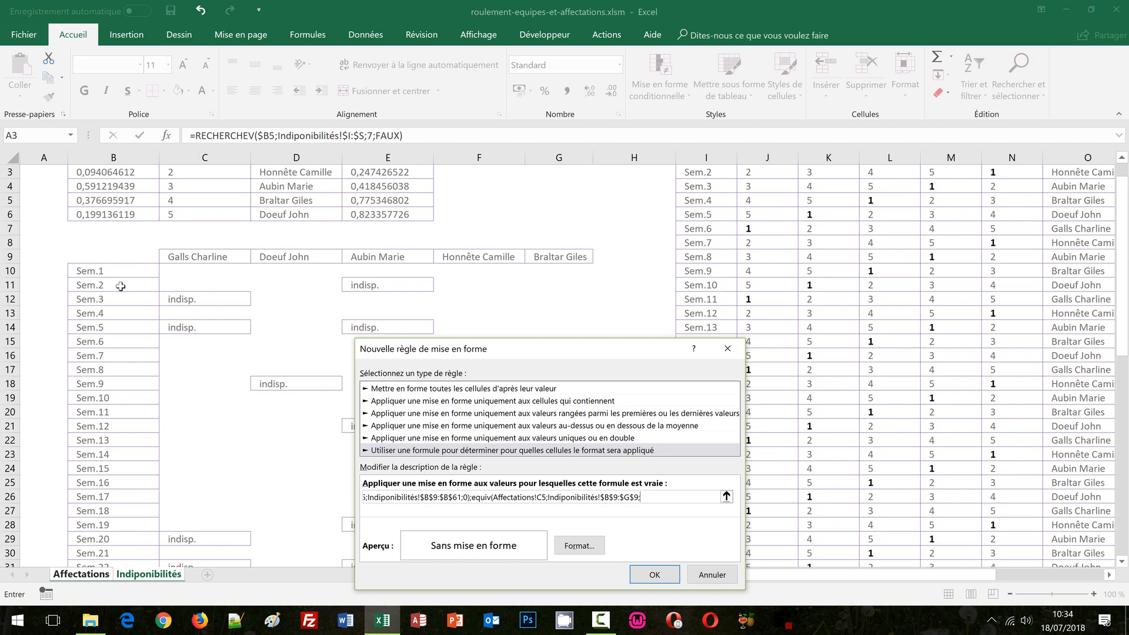
pyautogui.write('0')
pyautogui.moveTo(549, 349); pyautogui.dragTo(521, 200)
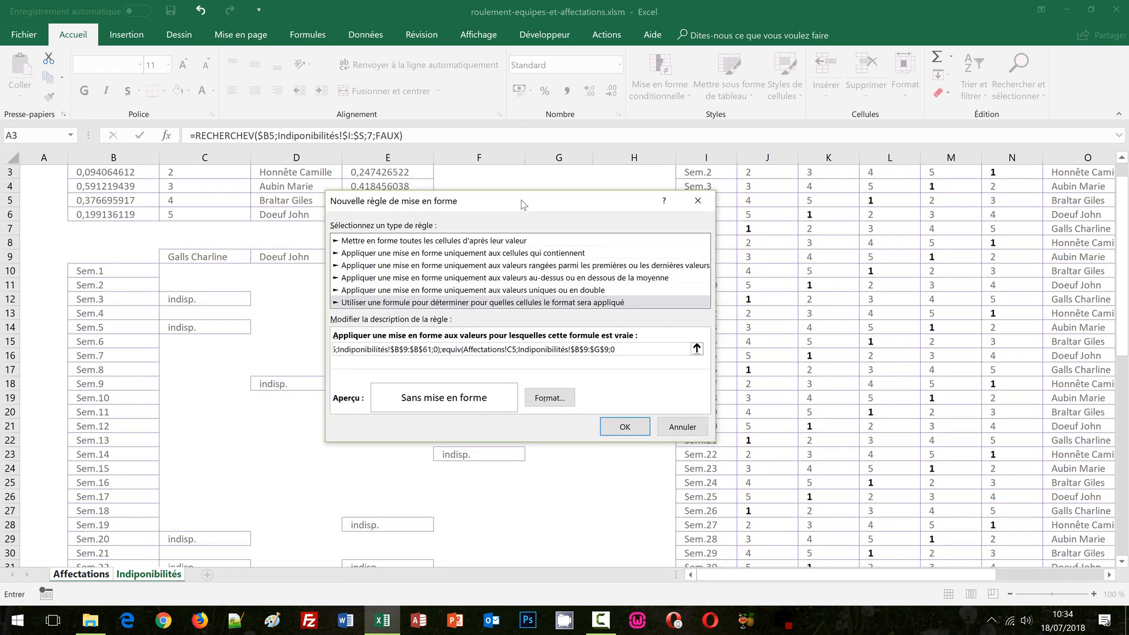
pyautogui.write(')')
pyautogui.write(')')
pyautogui.write('<>""')
# - Give the rule a light gold fill and dark red font, and apply it to the assignments
pyautogui.click(549, 398)
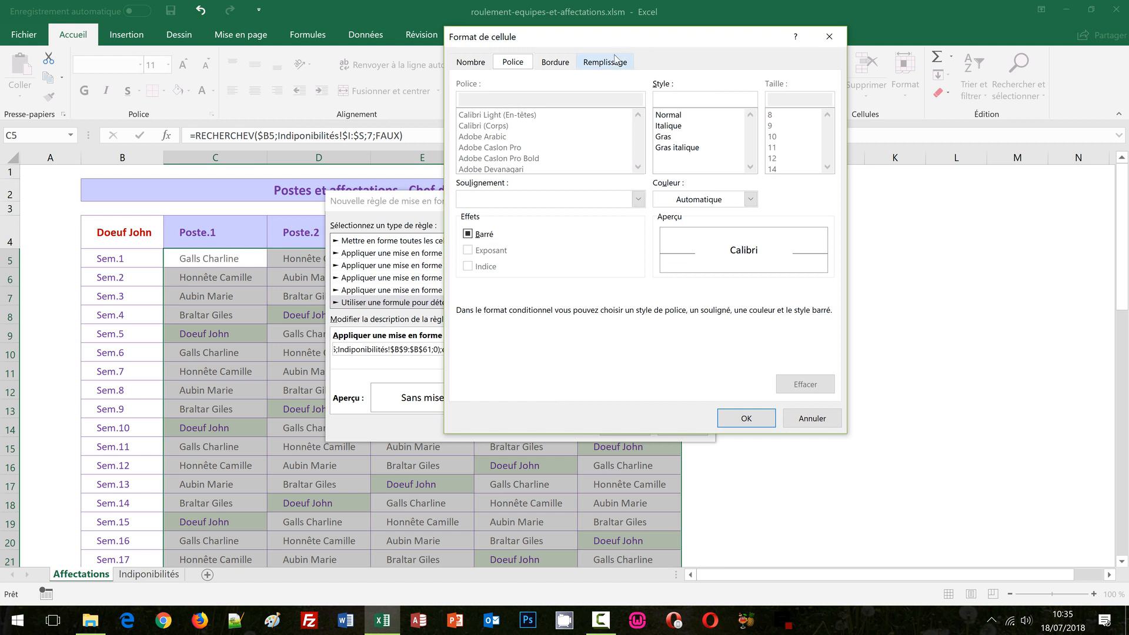
pyautogui.click(616, 62)
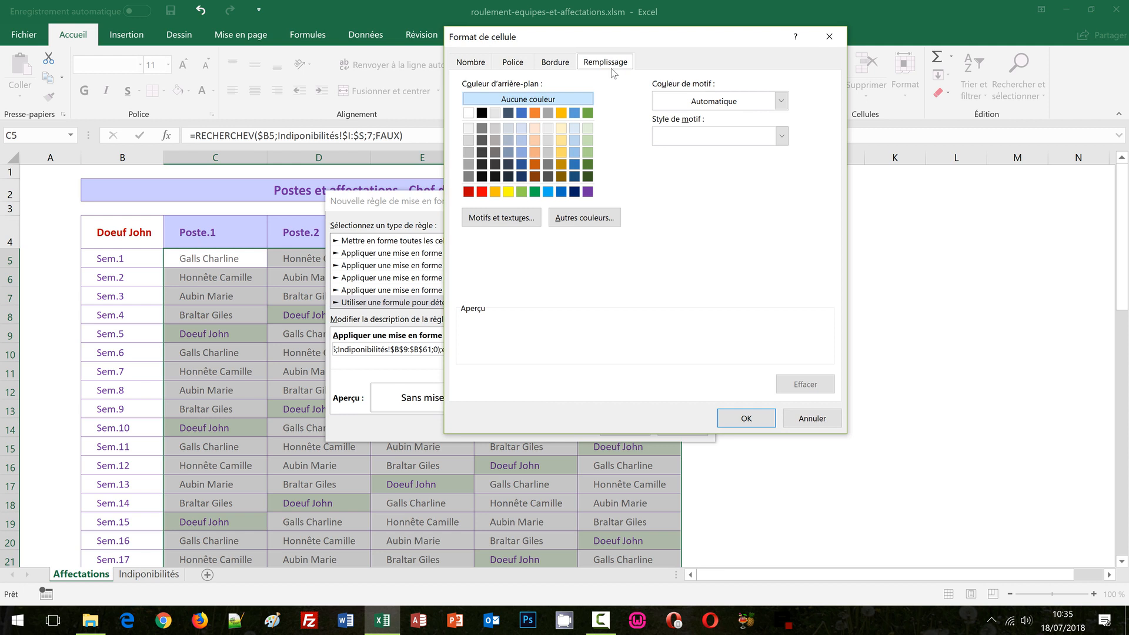
pyautogui.click(561, 130)
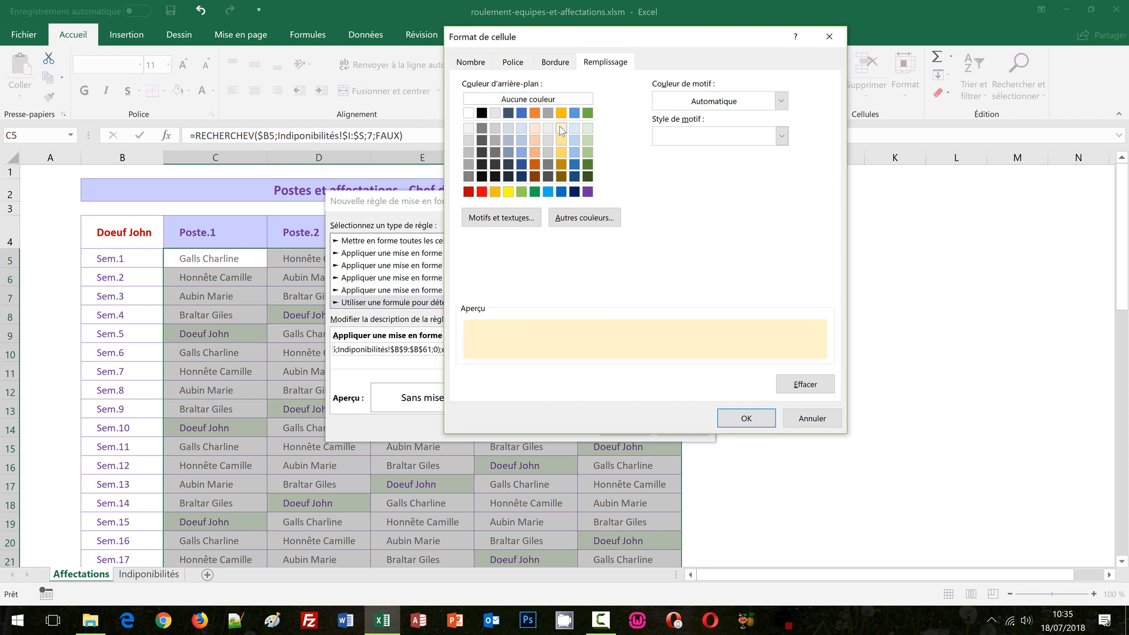
pyautogui.click(513, 63)
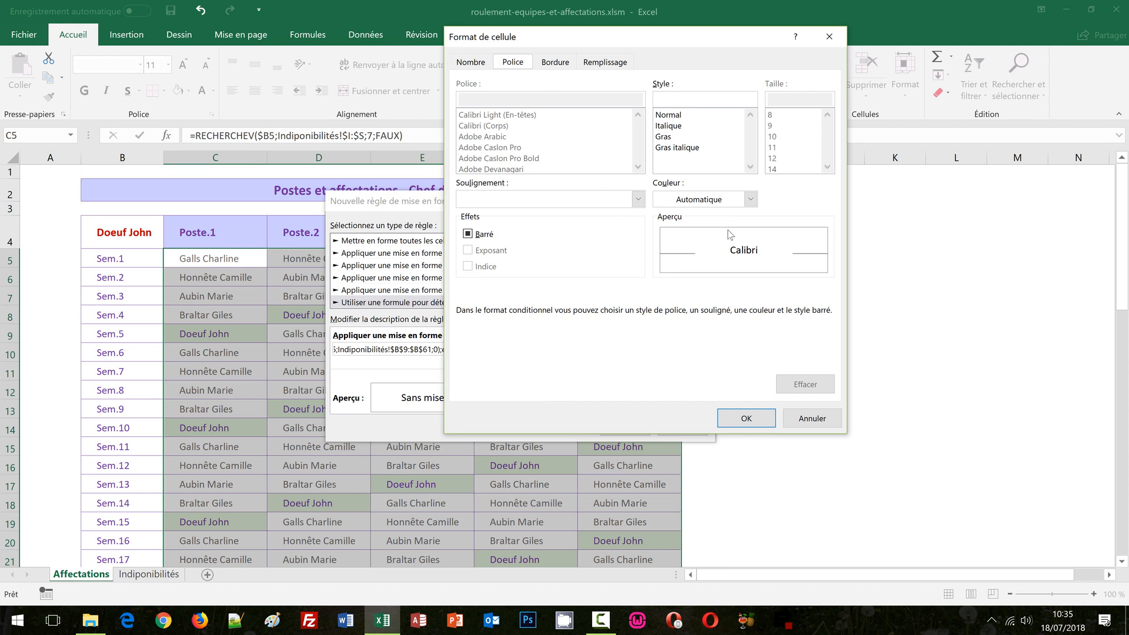
pyautogui.click(717, 201)
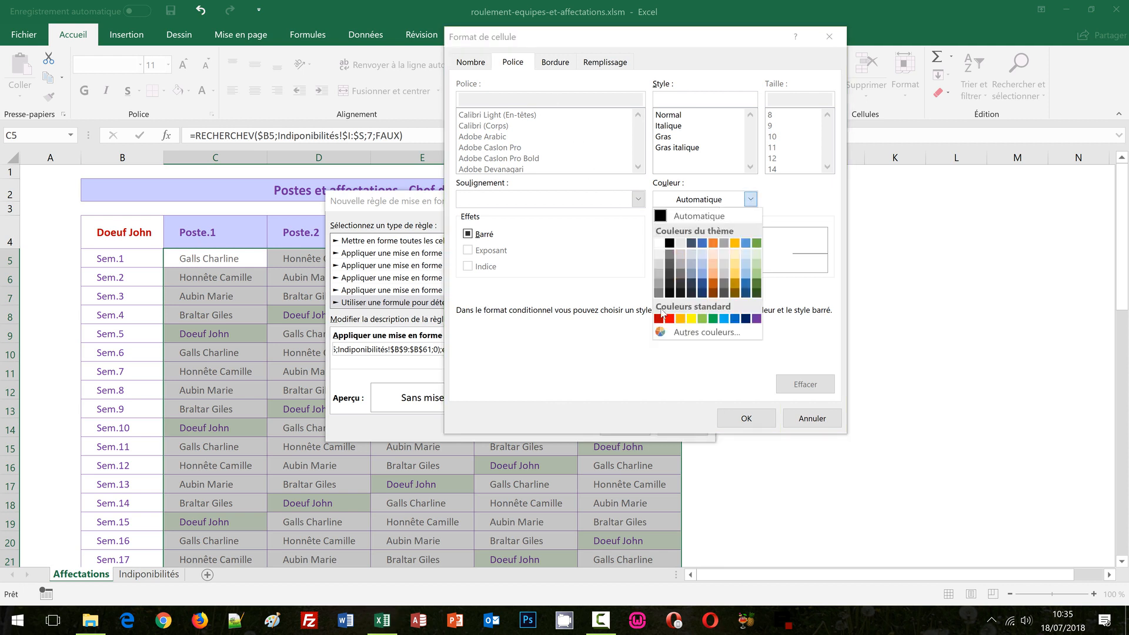
pyautogui.click(659, 318)
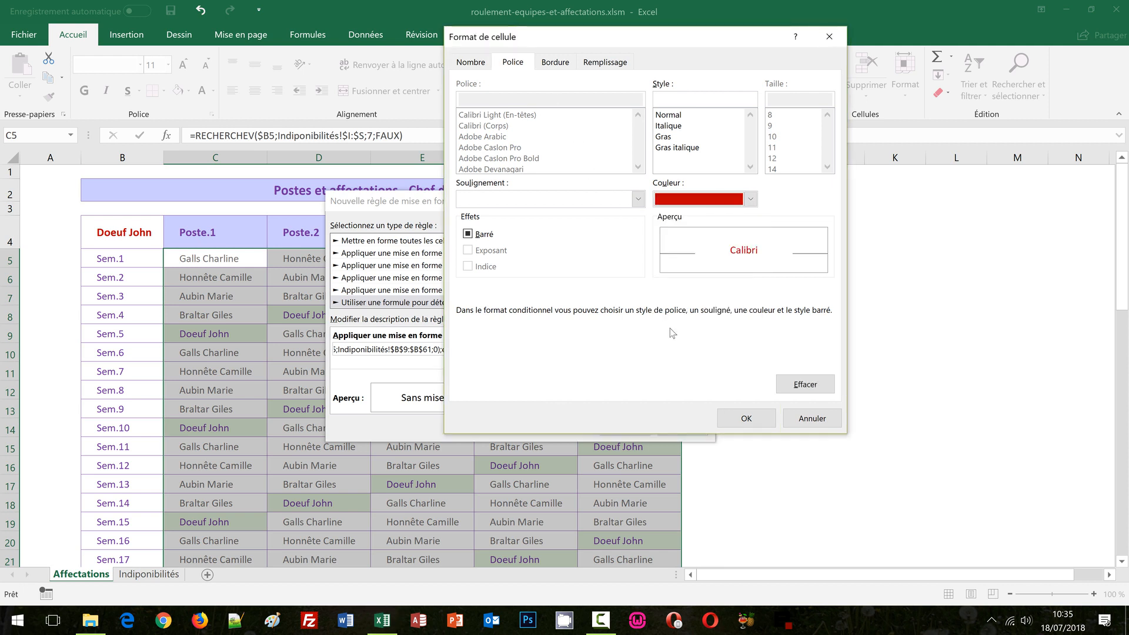
pyautogui.click(742, 418)
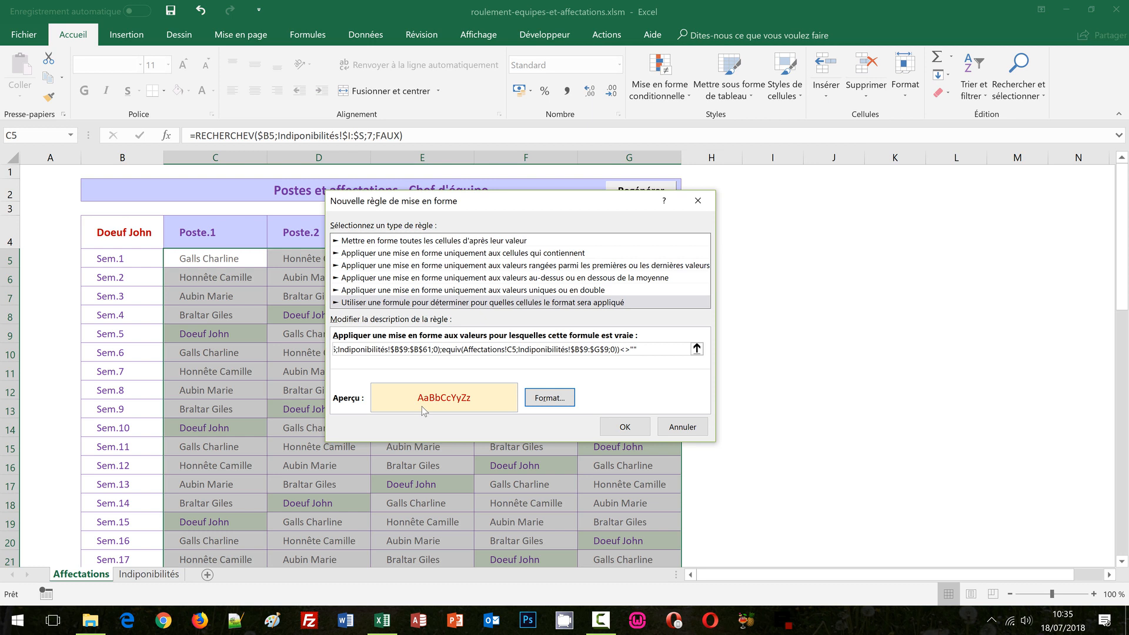
pyautogui.click(621, 434)
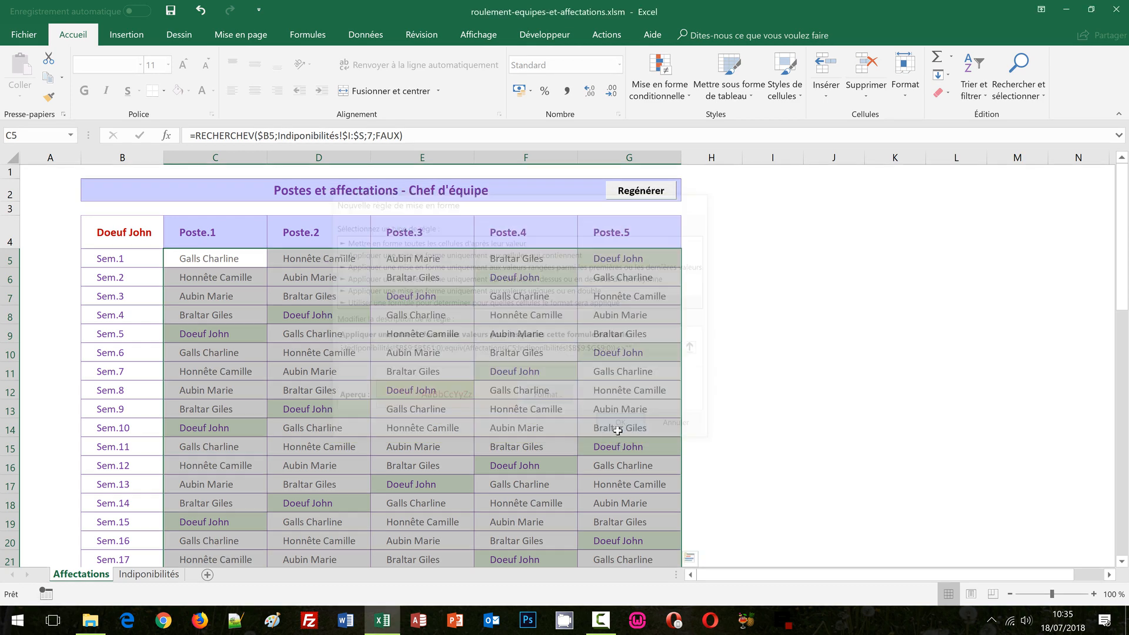
pyautogui.click(846, 369)
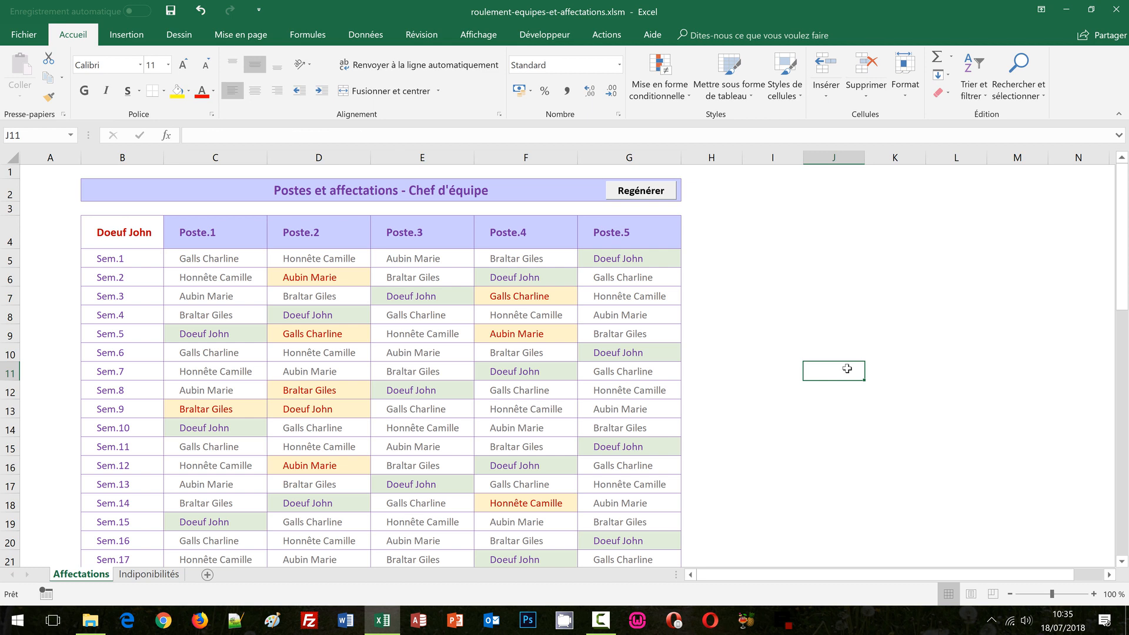
# - Regenerate the random assignments and choose the last leader in the B4 list to test the highlighting
pyautogui.click(647, 192)
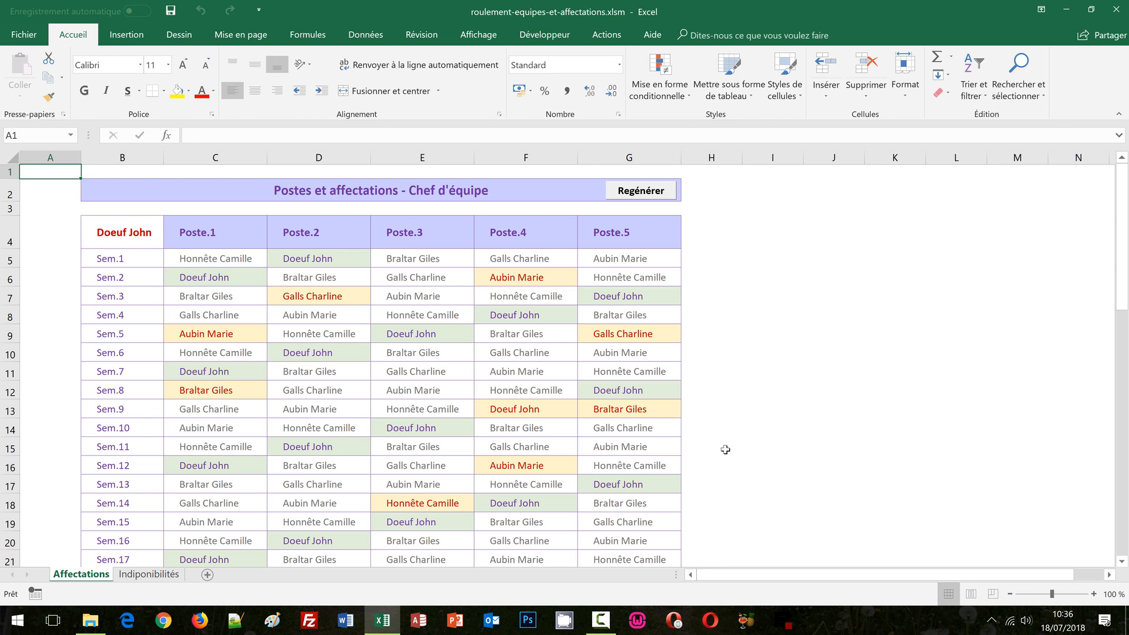
pyautogui.click(129, 232)
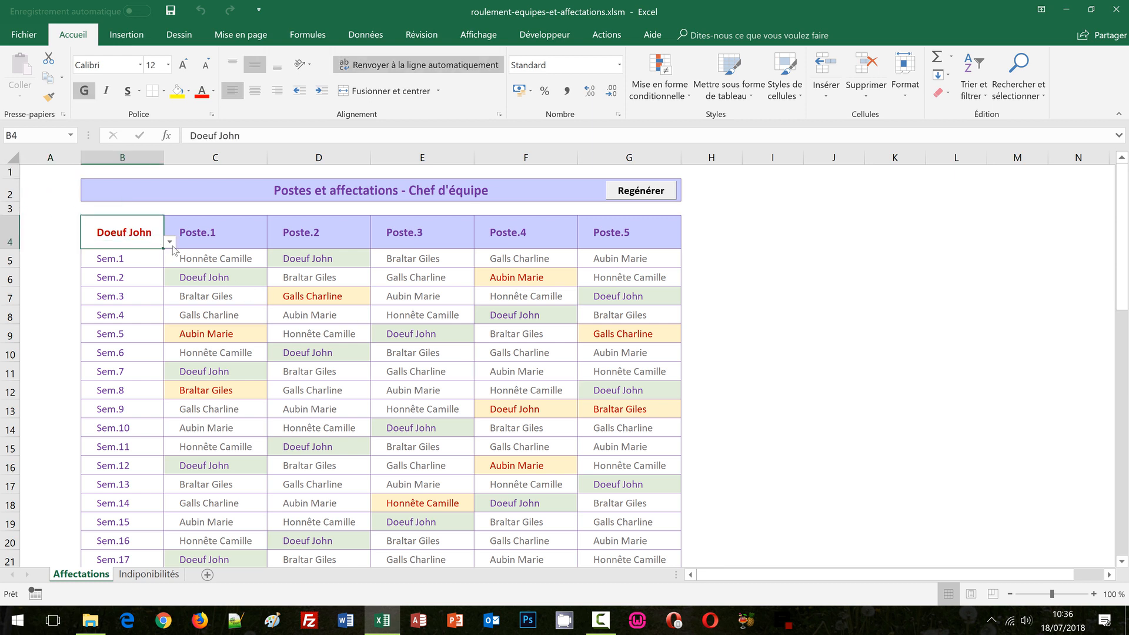
pyautogui.click(171, 244)
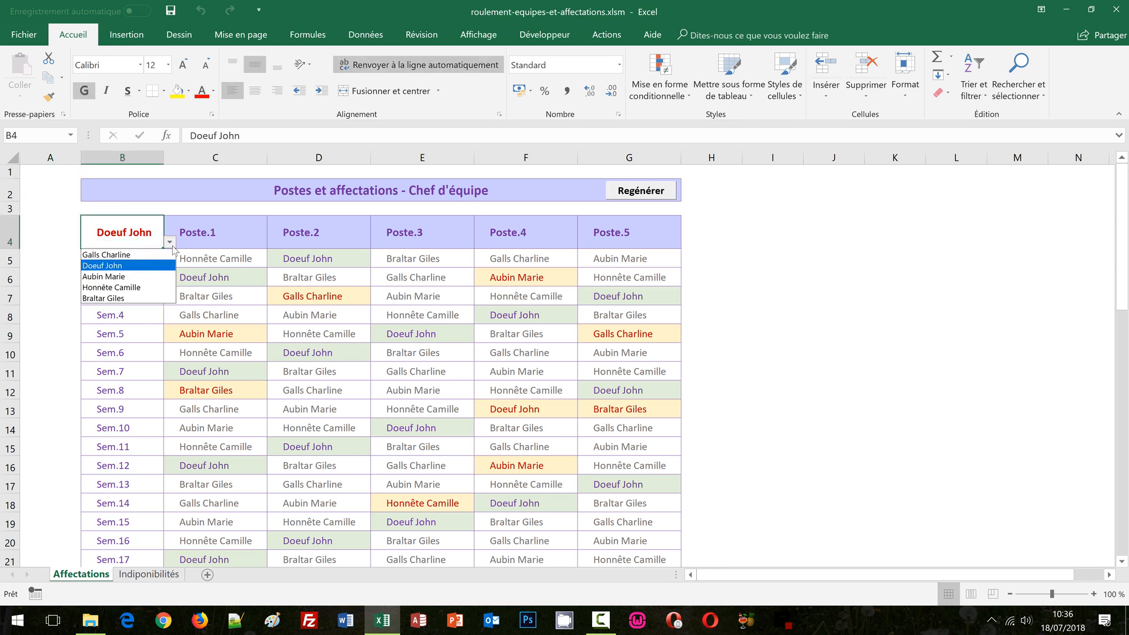
pyautogui.click(143, 299)
pyautogui.click(812, 349)
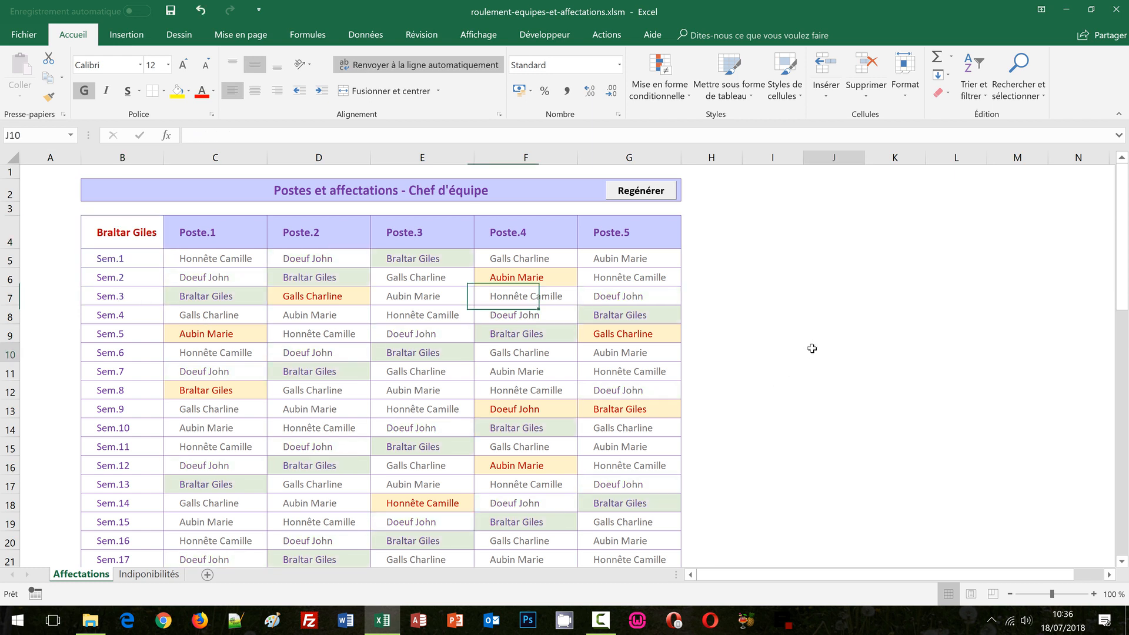